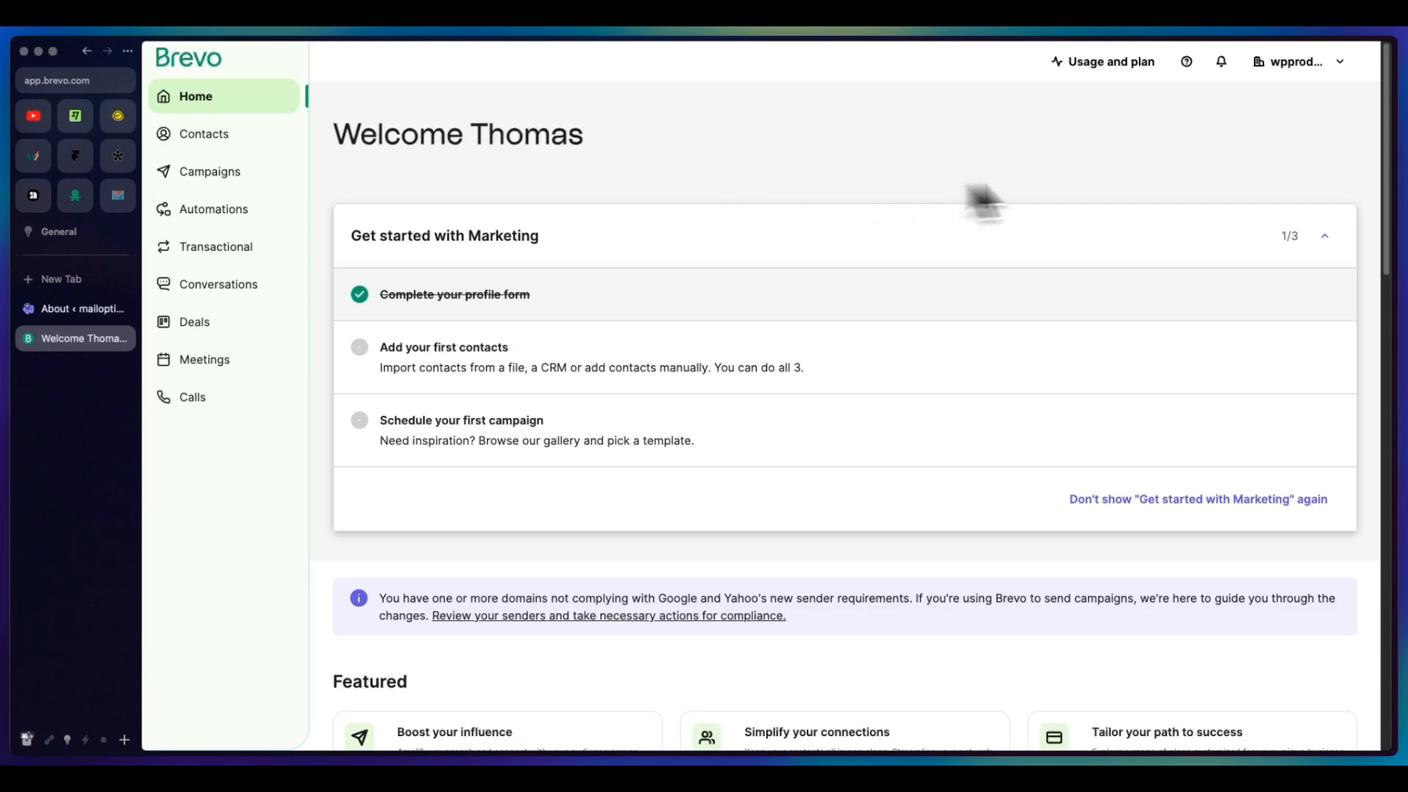
Step: Open the API Keys section of the account's SMTP & API settings
{"action": "left_click", "coordinate": [1313, 63]}
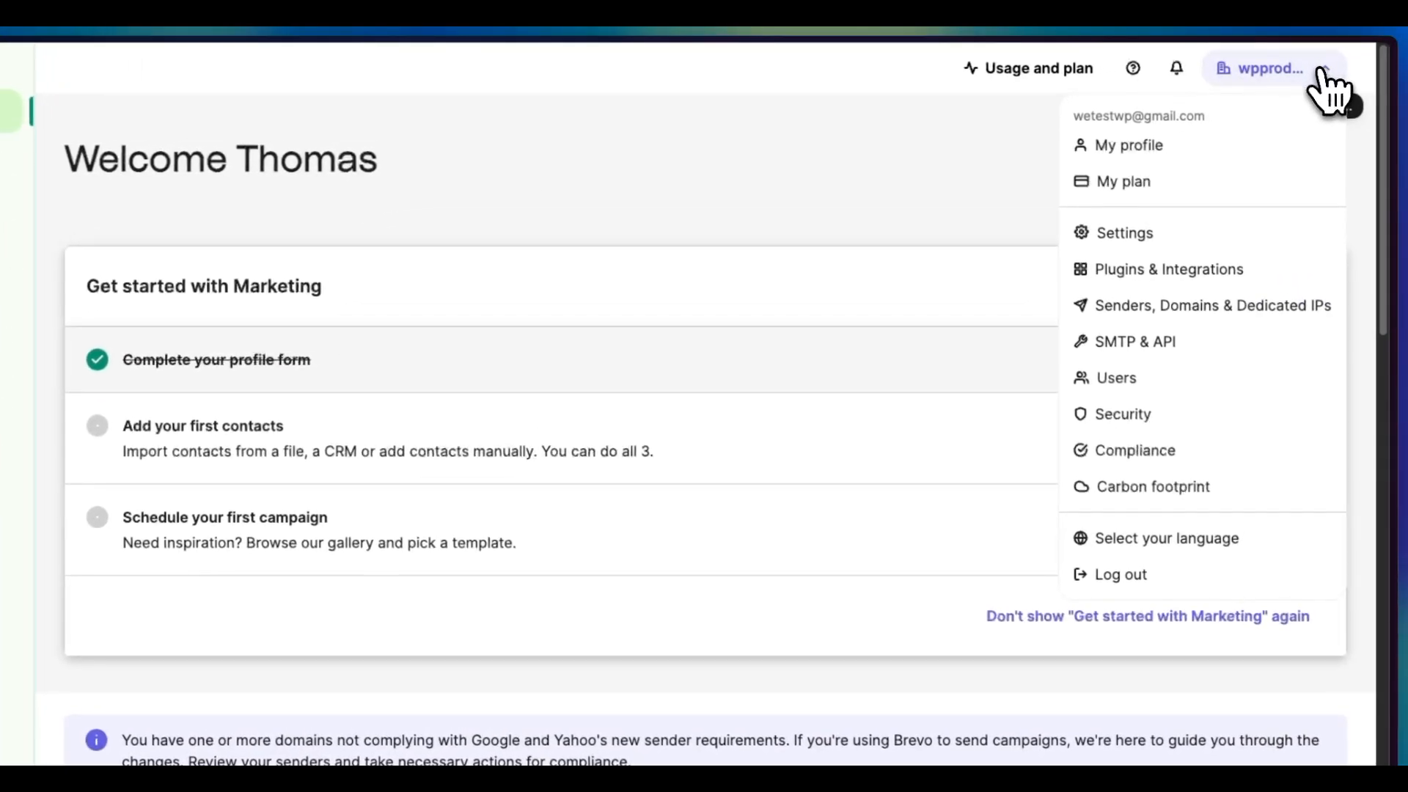
{"action": "left_click", "coordinate": [1161, 334]}
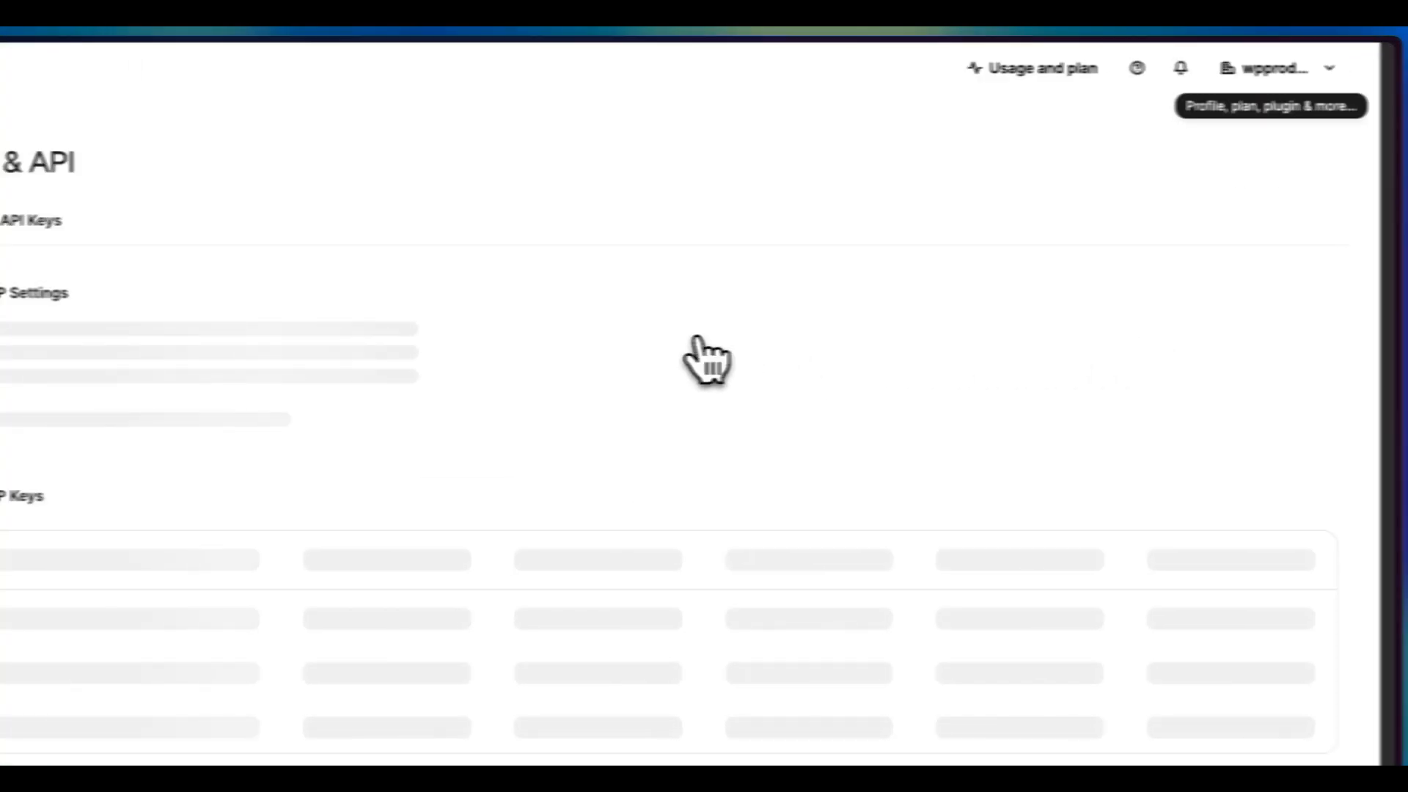
{"action": "left_click", "coordinate": [235, 217]}
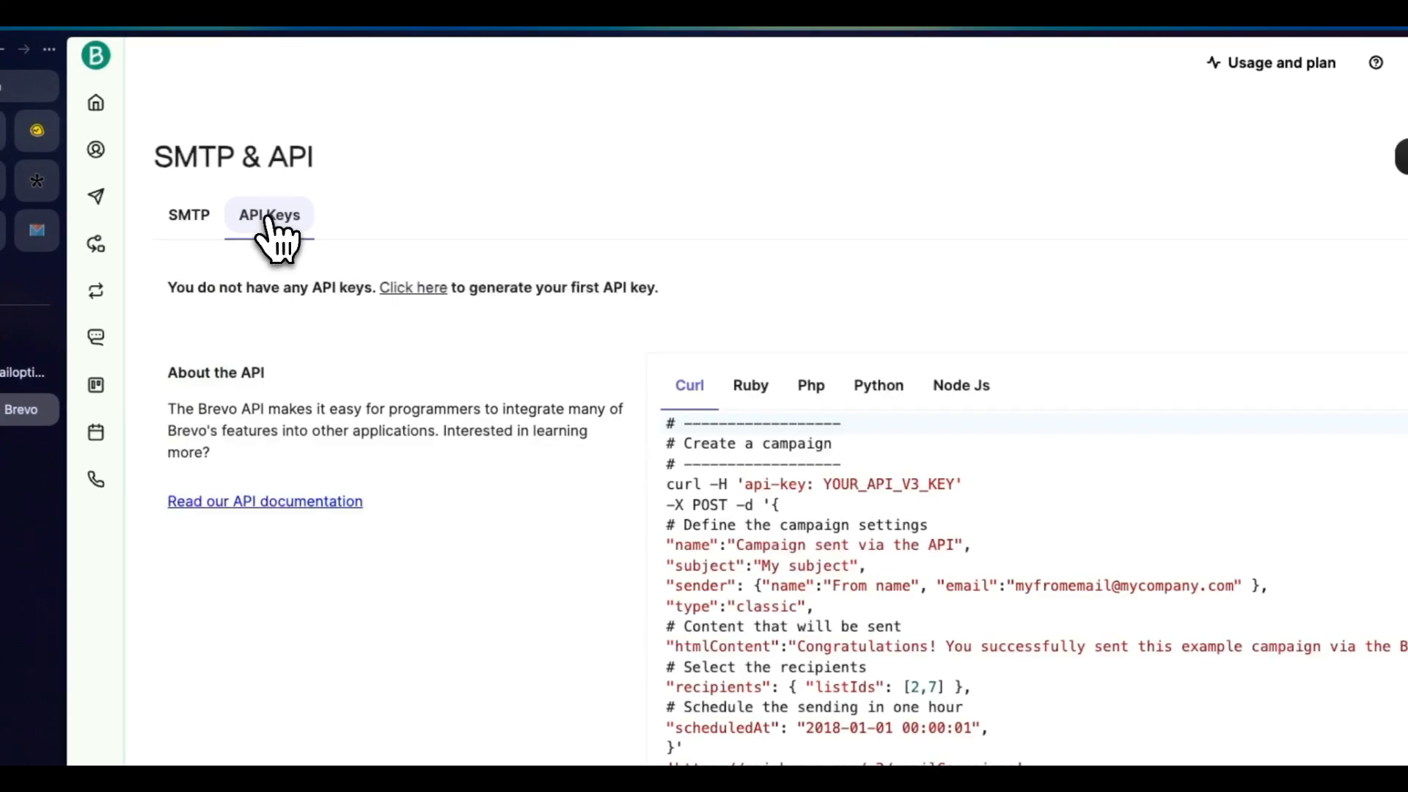
Step: Generate a new API key named MailOptin and copy the key
{"action": "left_click", "coordinate": [1294, 170]}
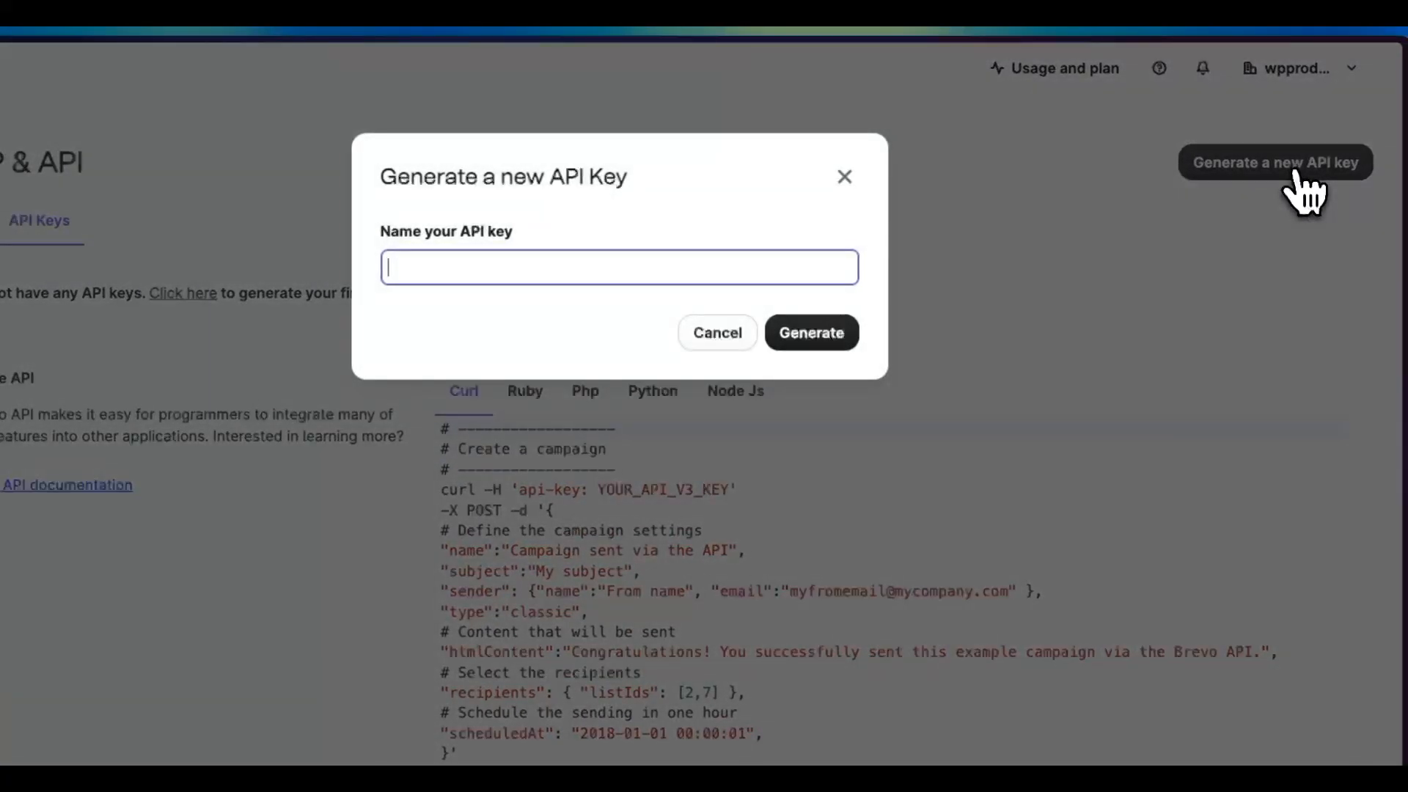
{"action": "left_click", "coordinate": [727, 267]}
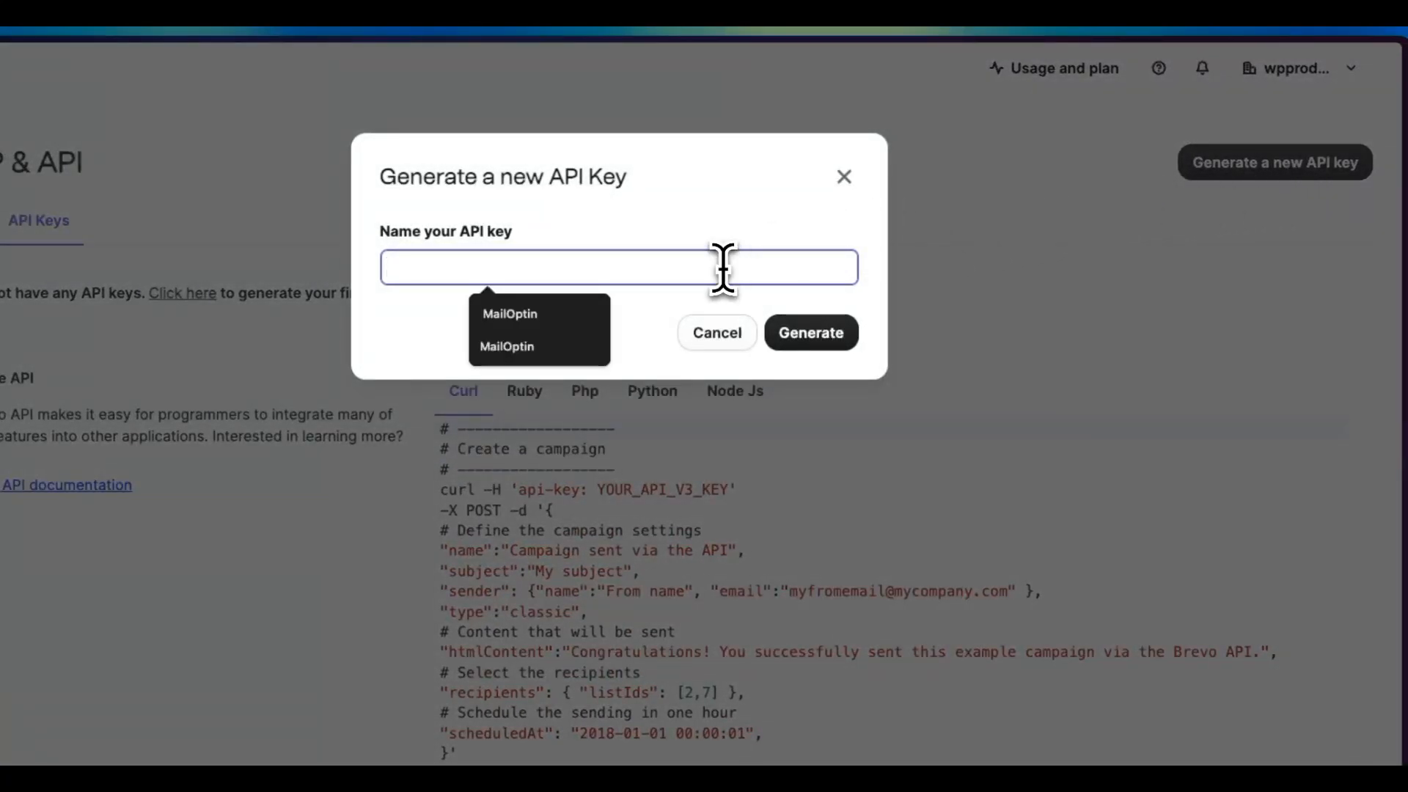
{"action": "left_click", "coordinate": [510, 317]}
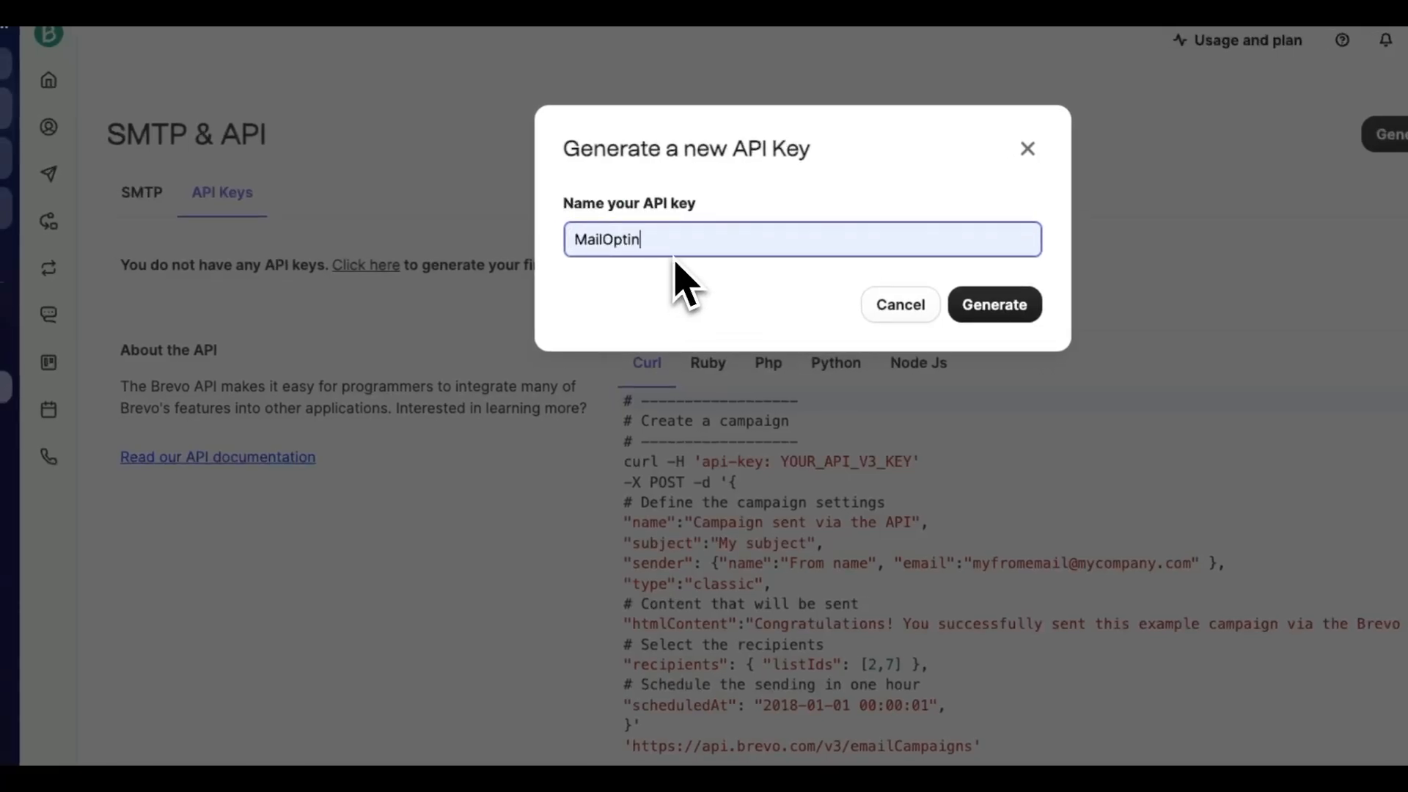
{"action": "left_click", "coordinate": [981, 299]}
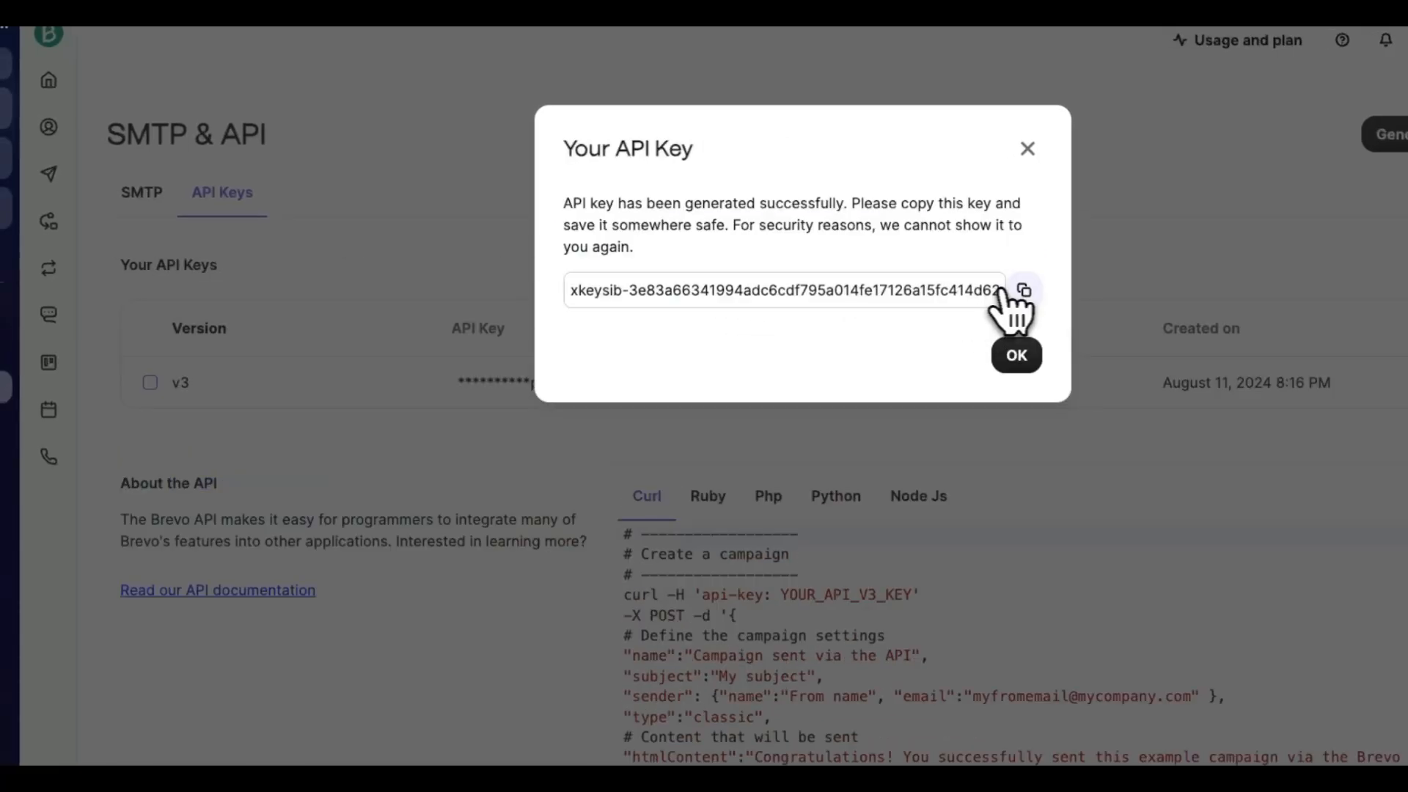
{"action": "left_click", "coordinate": [1024, 291]}
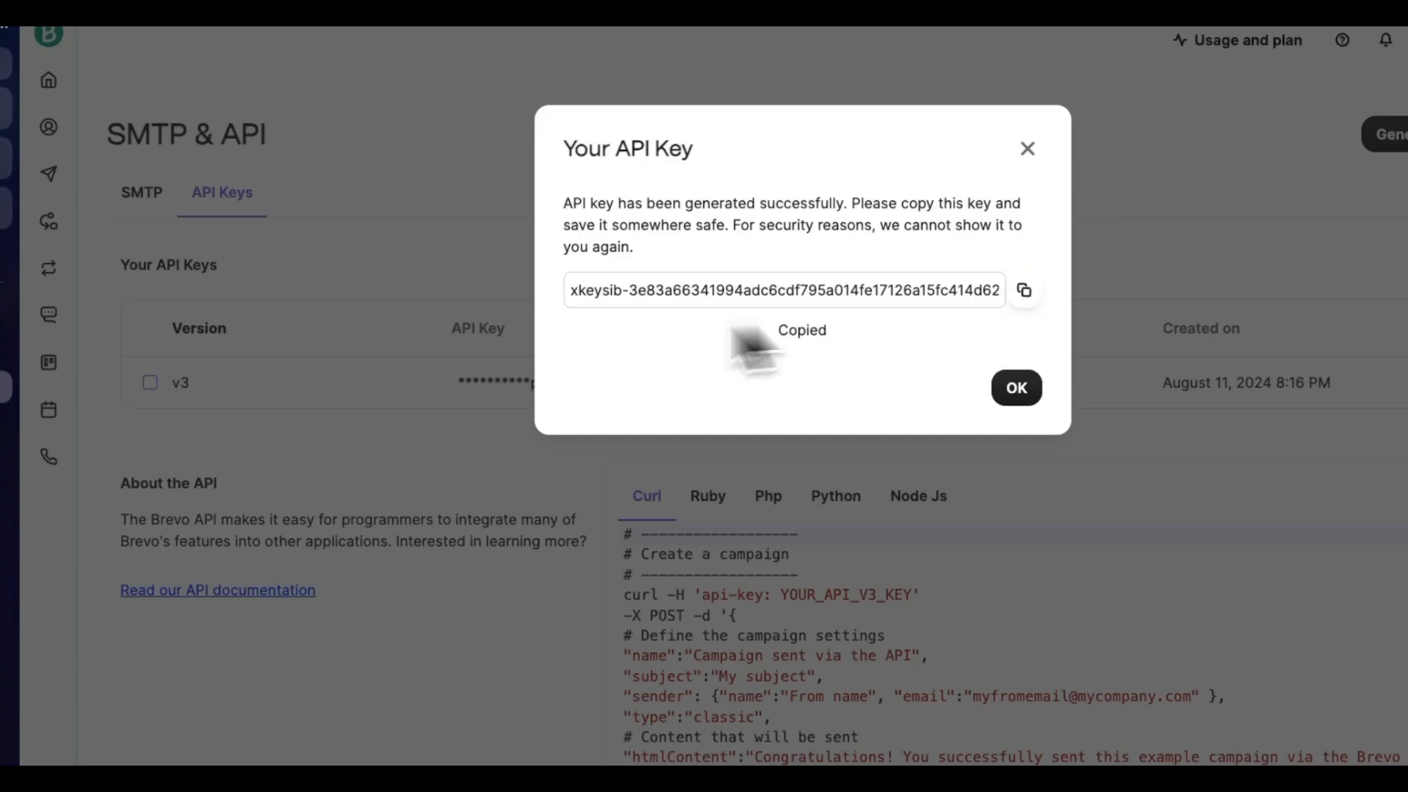
Step: Switch to the WordPress dashboard and open the Brevo (Sendinblue) connection in MailOptin's Integrations
{"action": "left_click", "coordinate": [126, 305]}
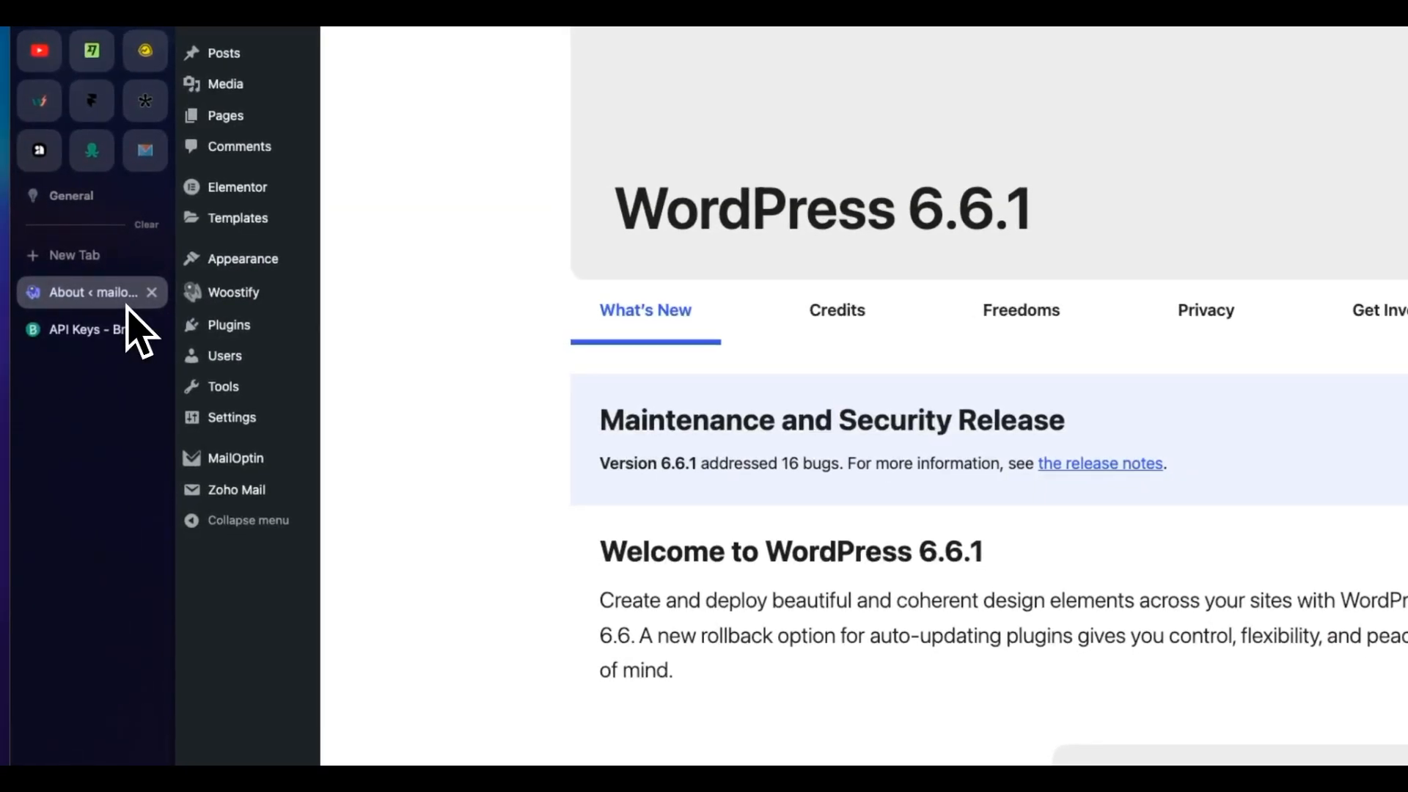
{"action": "mouse_move", "coordinate": [234, 470]}
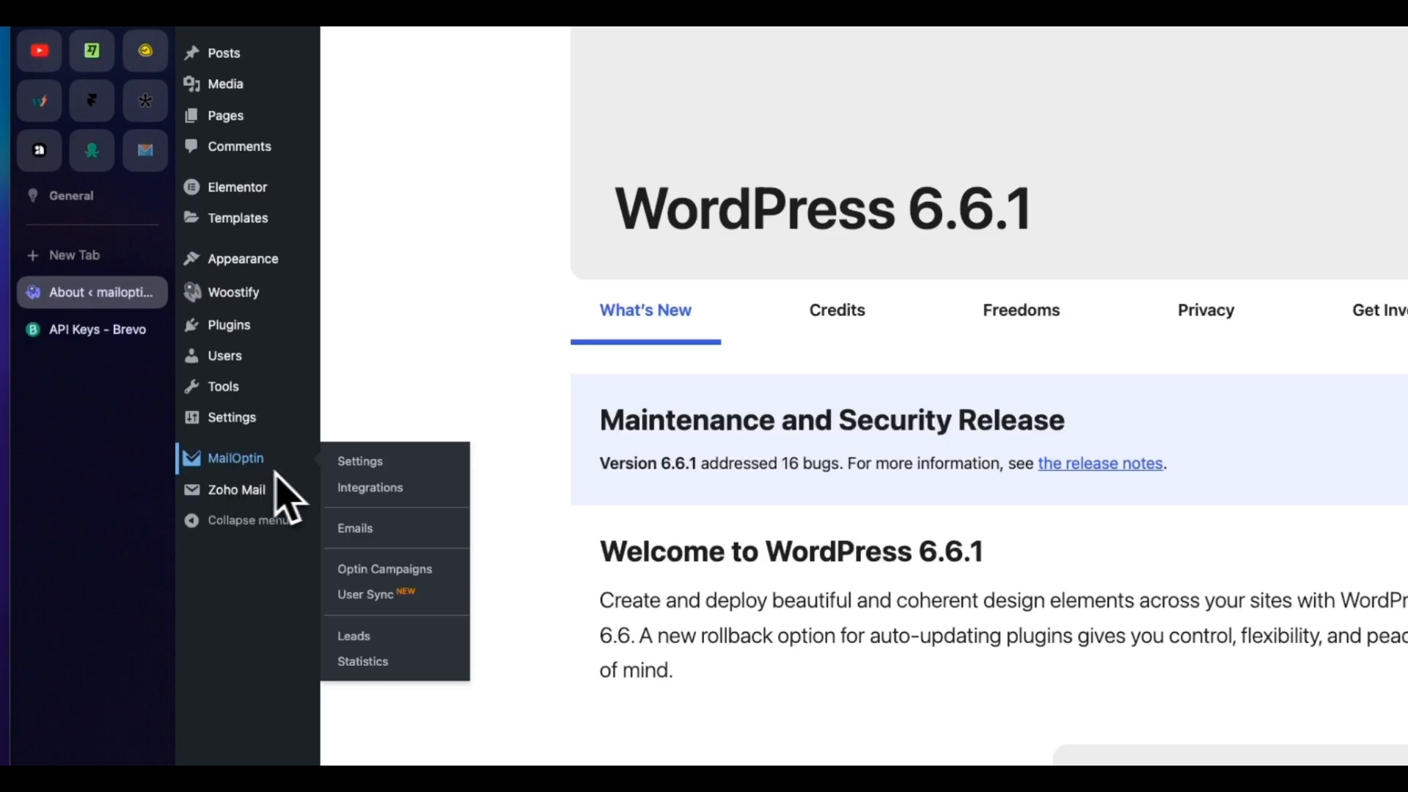
{"action": "left_click", "coordinate": [370, 488]}
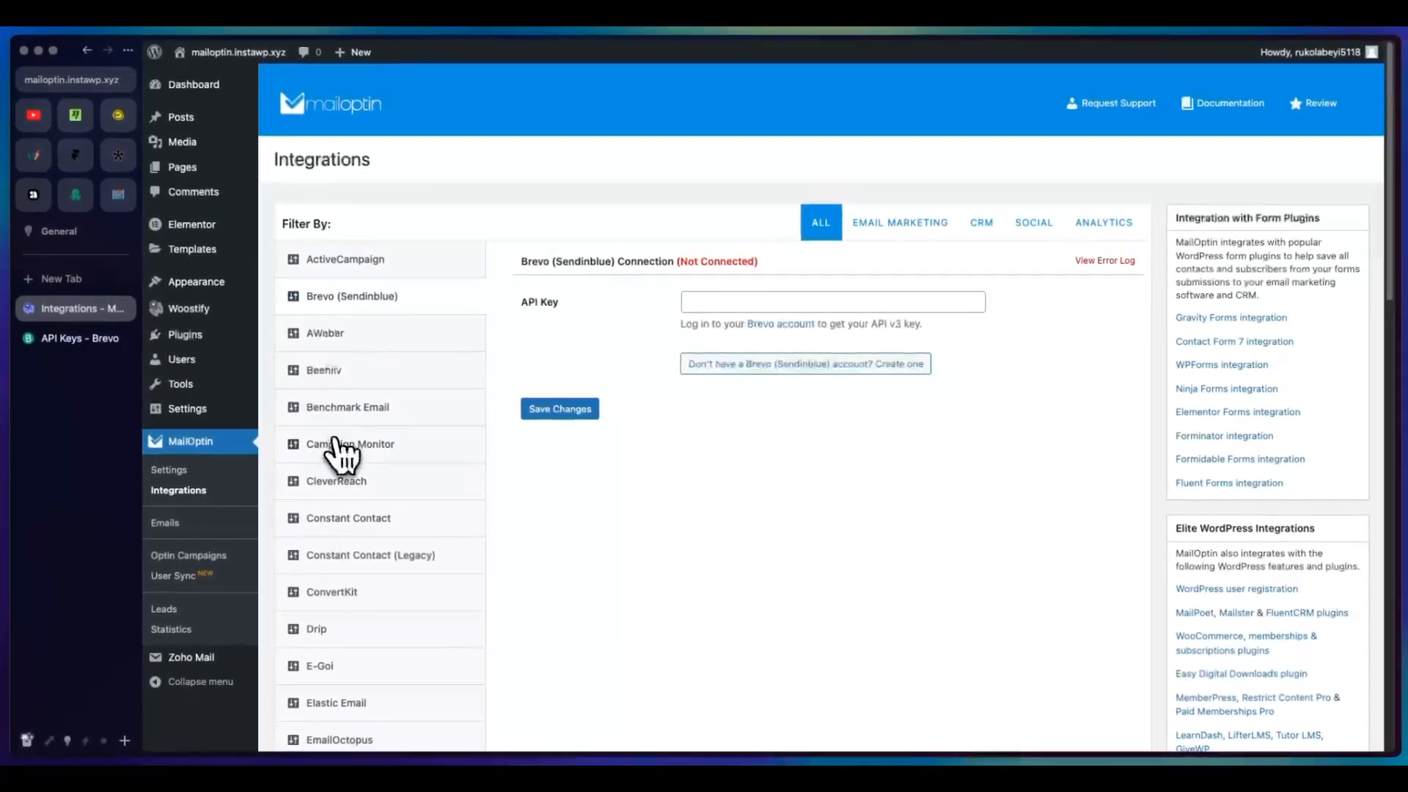
Step: Paste the API key into the Brevo (Sendinblue) connection and save the changes
{"action": "left_click", "coordinate": [720, 301]}
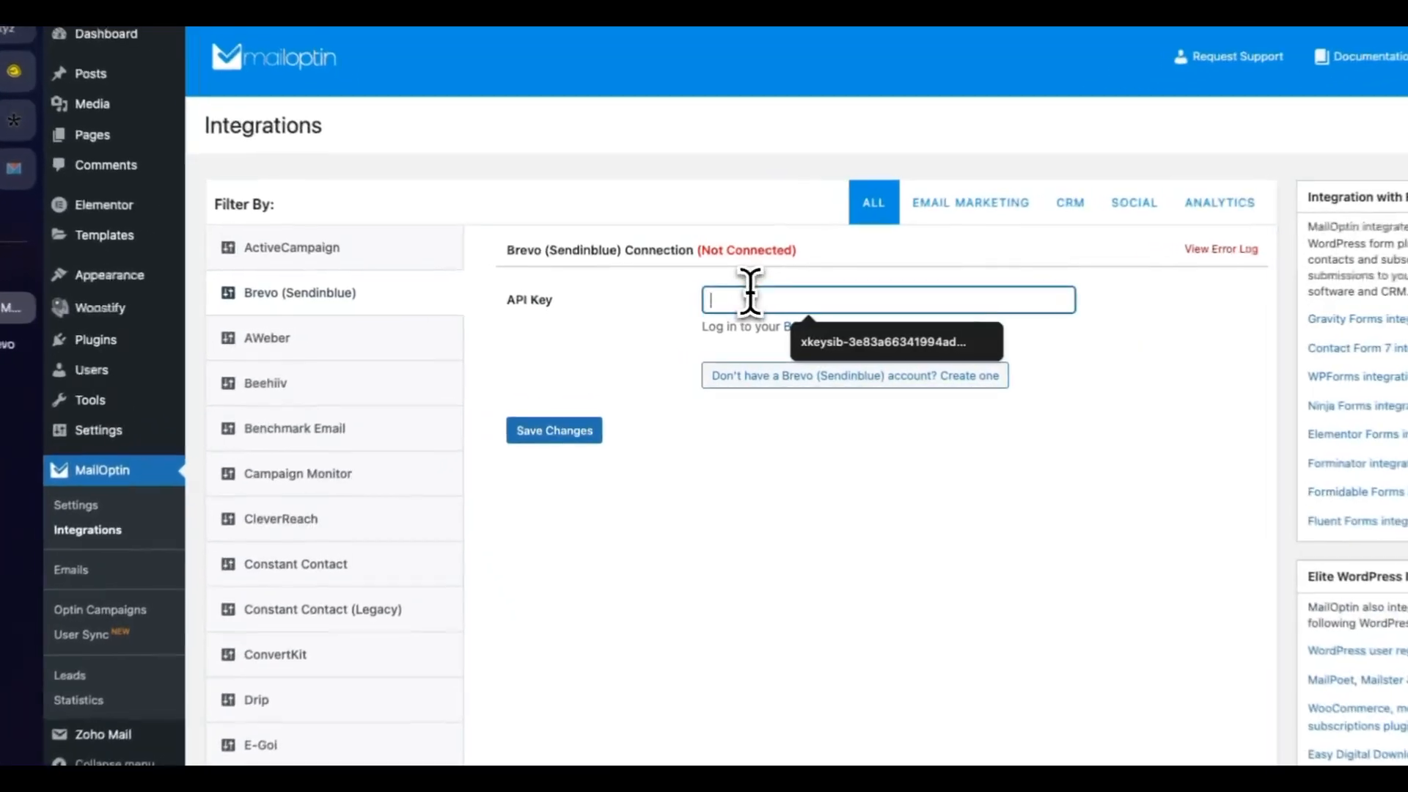
{"action": "key", "text": "ctrl+v"}
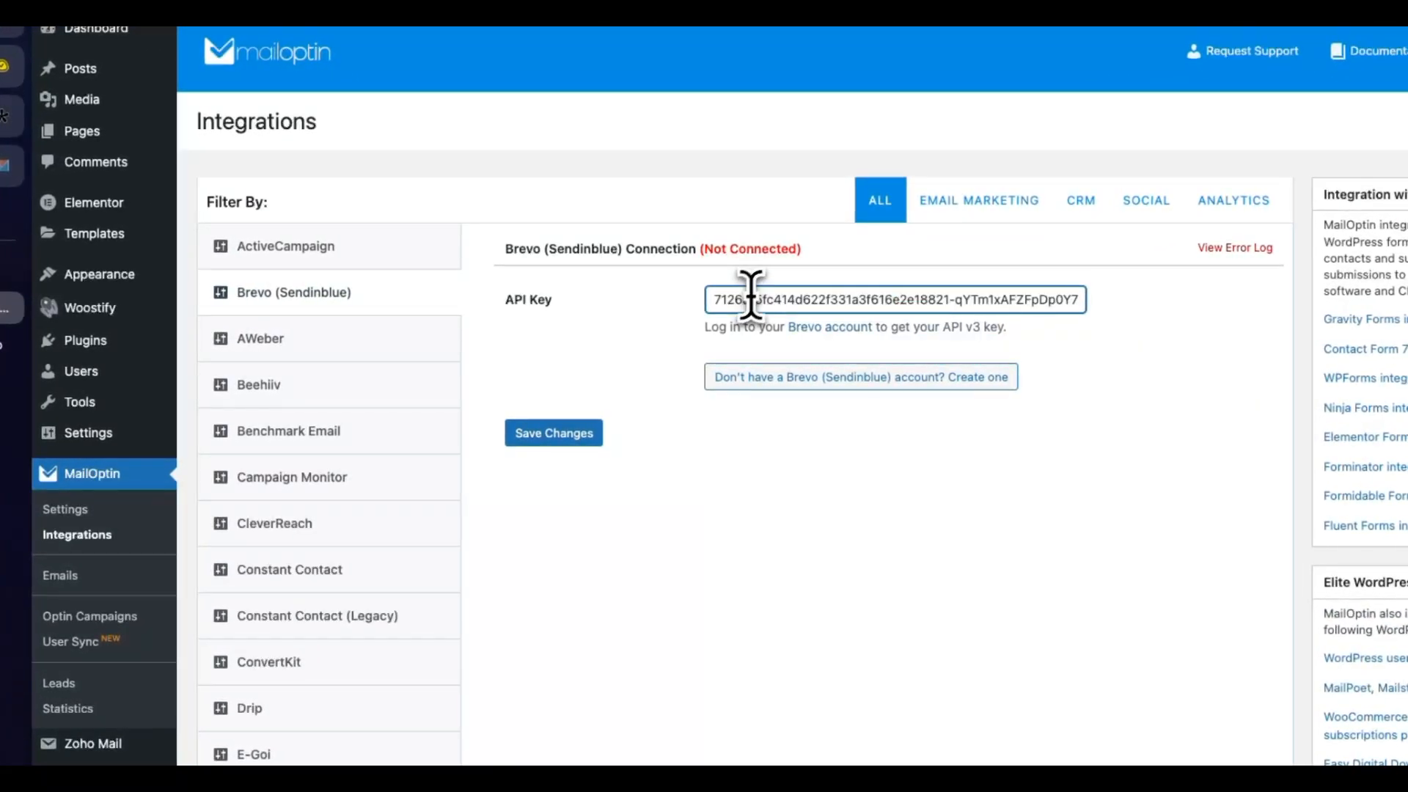
{"action": "left_click", "coordinate": [562, 439]}
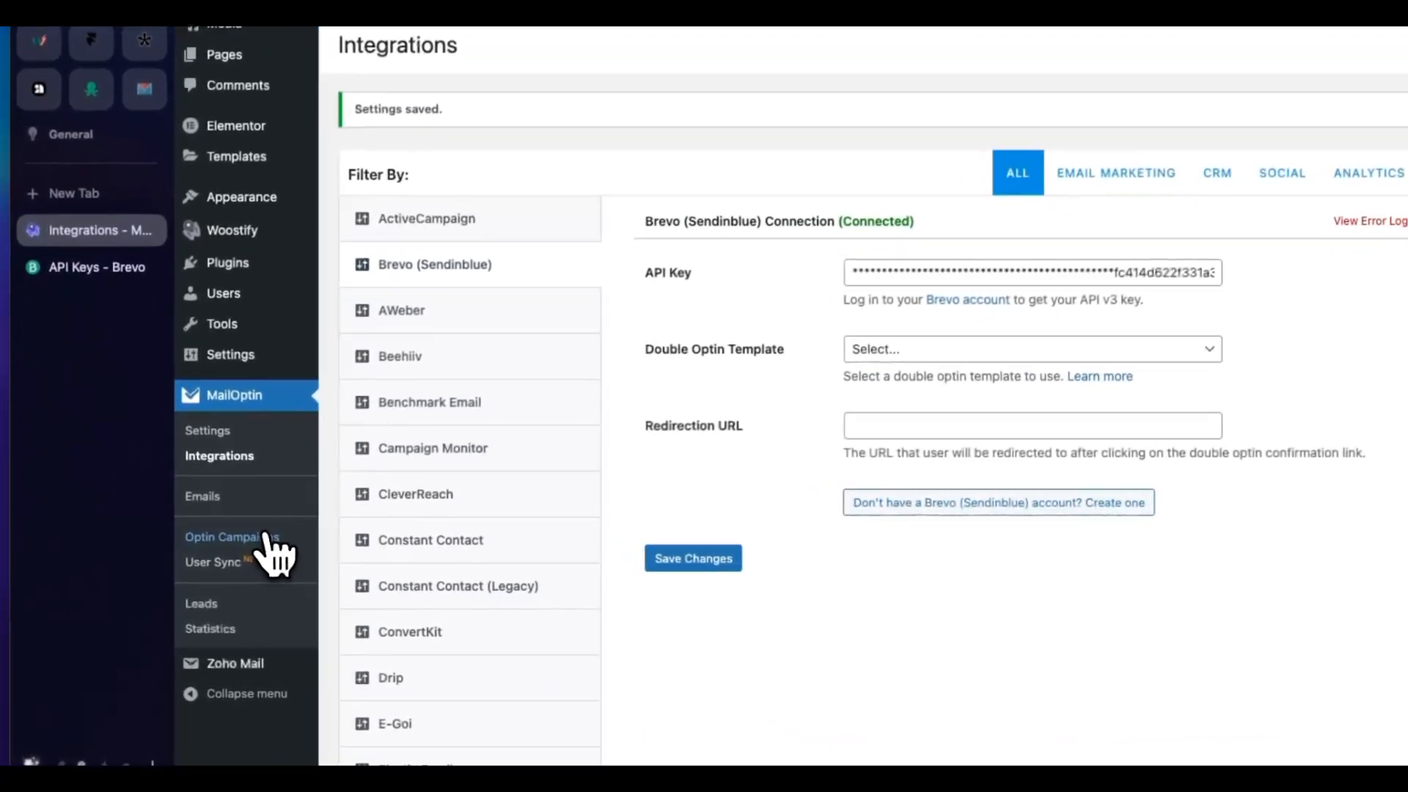
Step: Create a new lightbox optin campaign titled Brevo with the BareMetal theme
{"action": "left_click", "coordinate": [273, 547]}
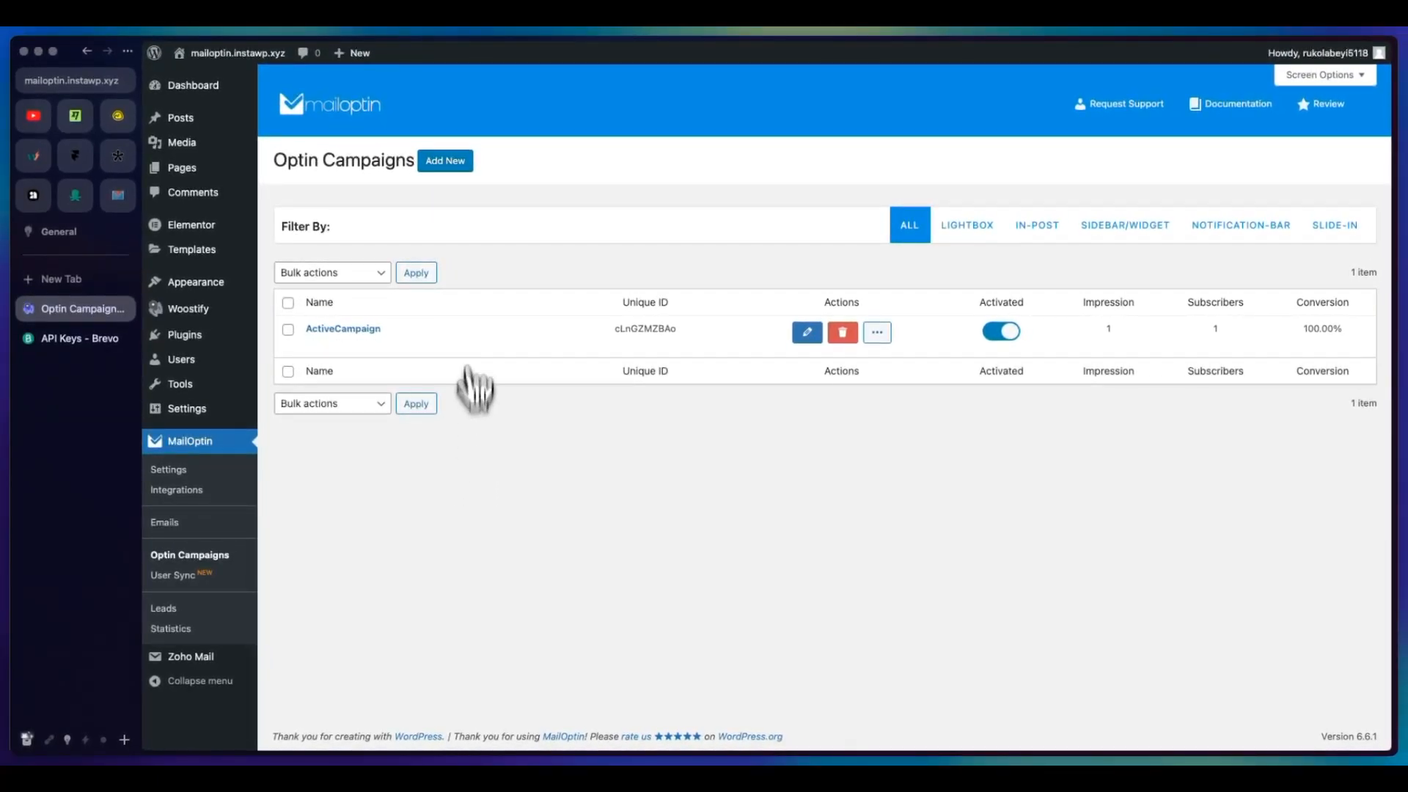
{"action": "left_click", "coordinate": [448, 161]}
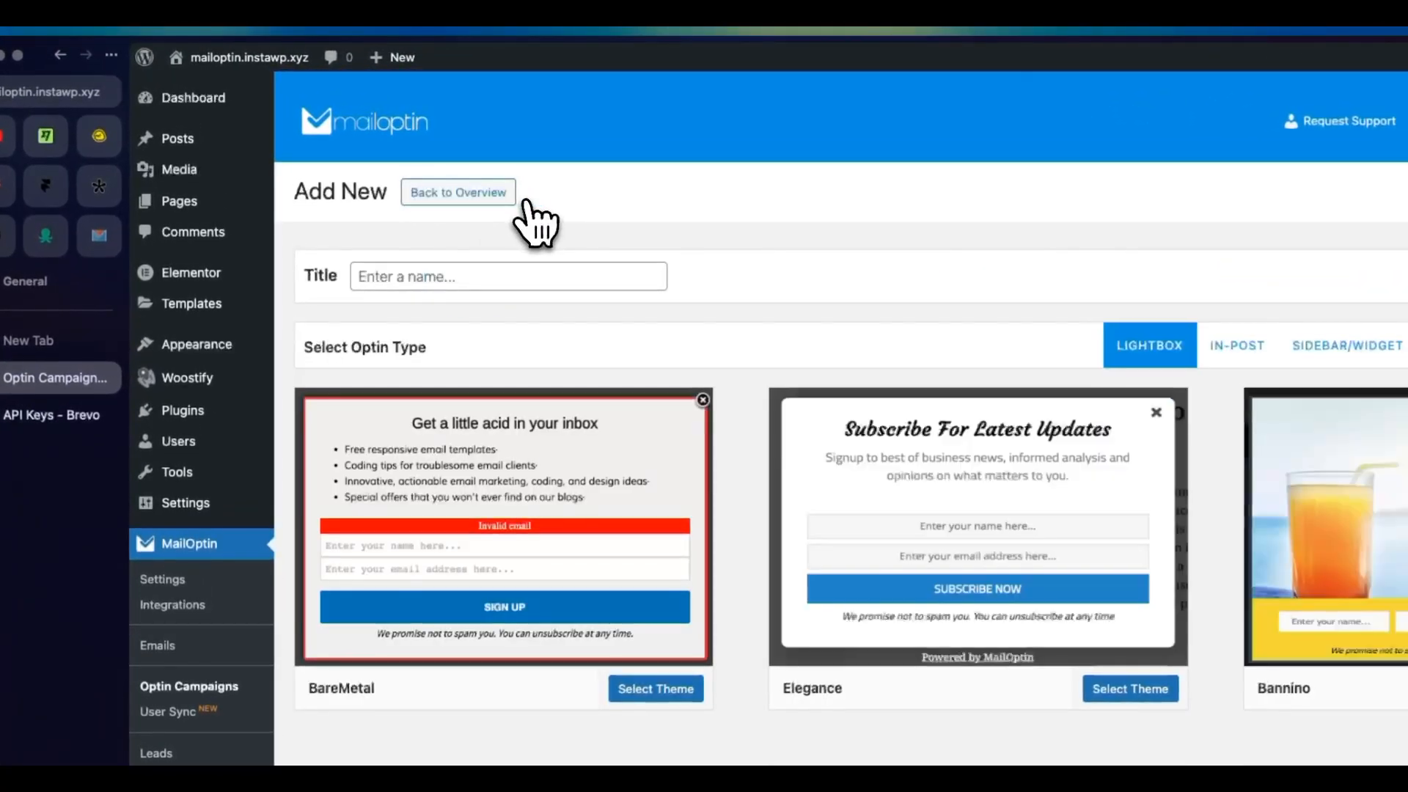
{"action": "left_click", "coordinate": [500, 283]}
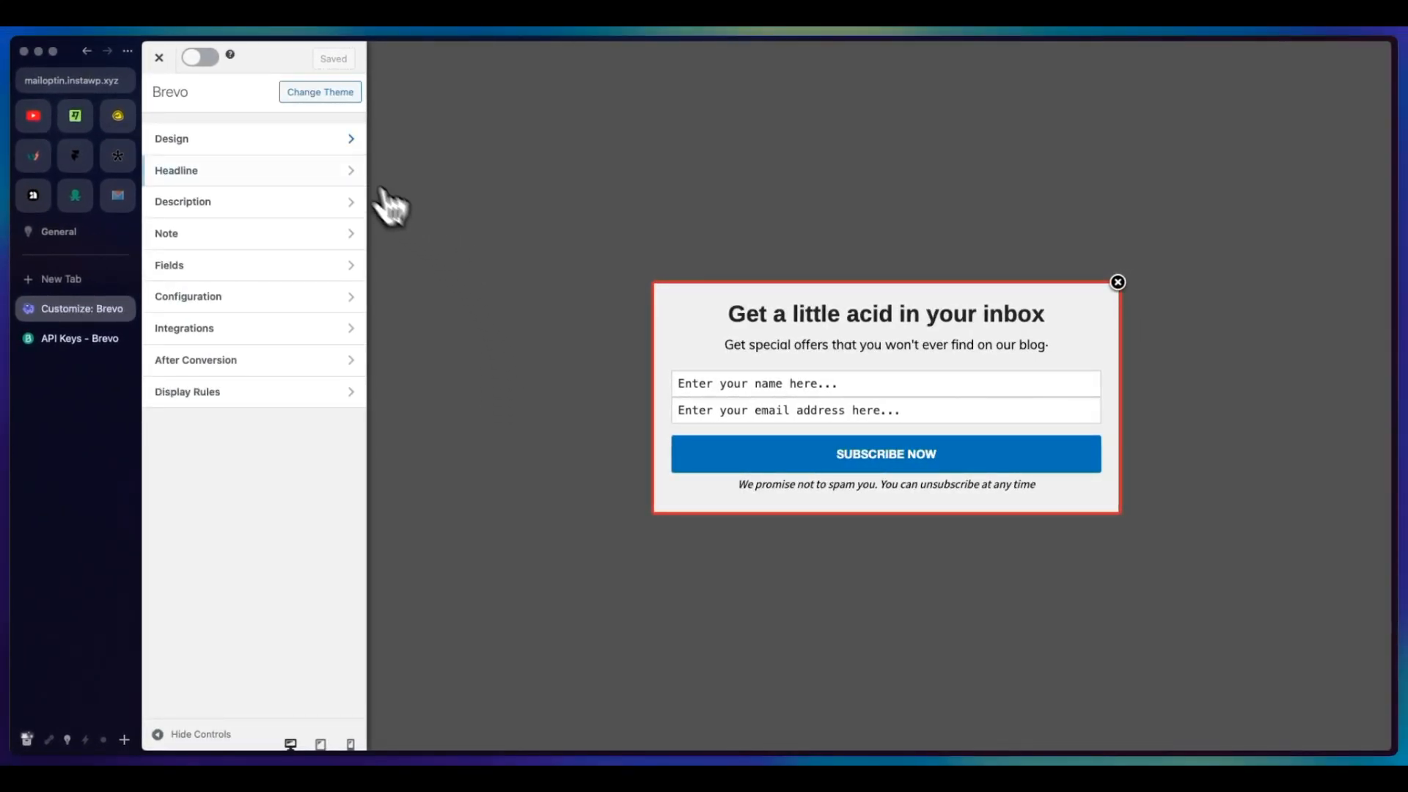
Step: Look through the optin's Design options, and try hiding the headline before showing it again
{"action": "left_click", "coordinate": [319, 139]}
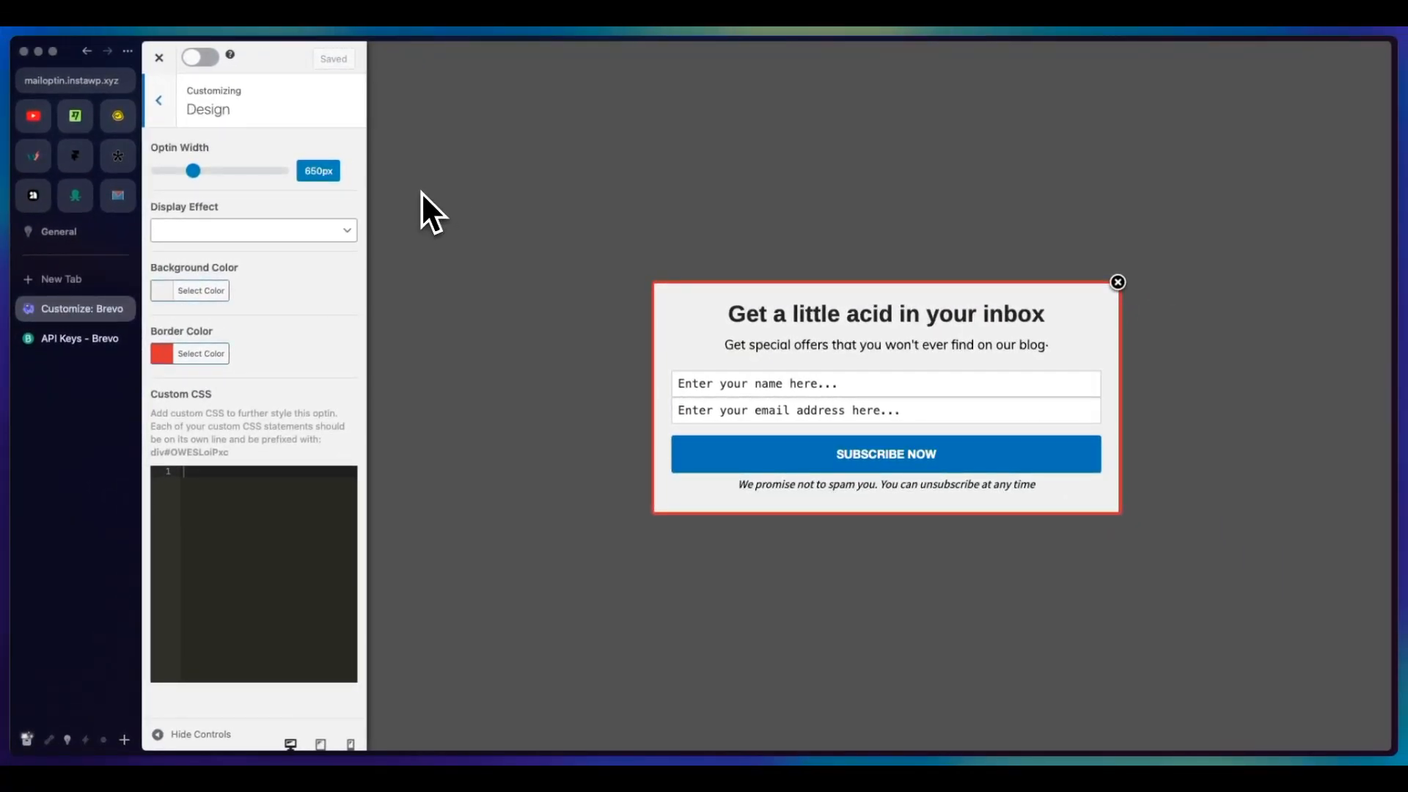
{"action": "left_click", "coordinate": [159, 101]}
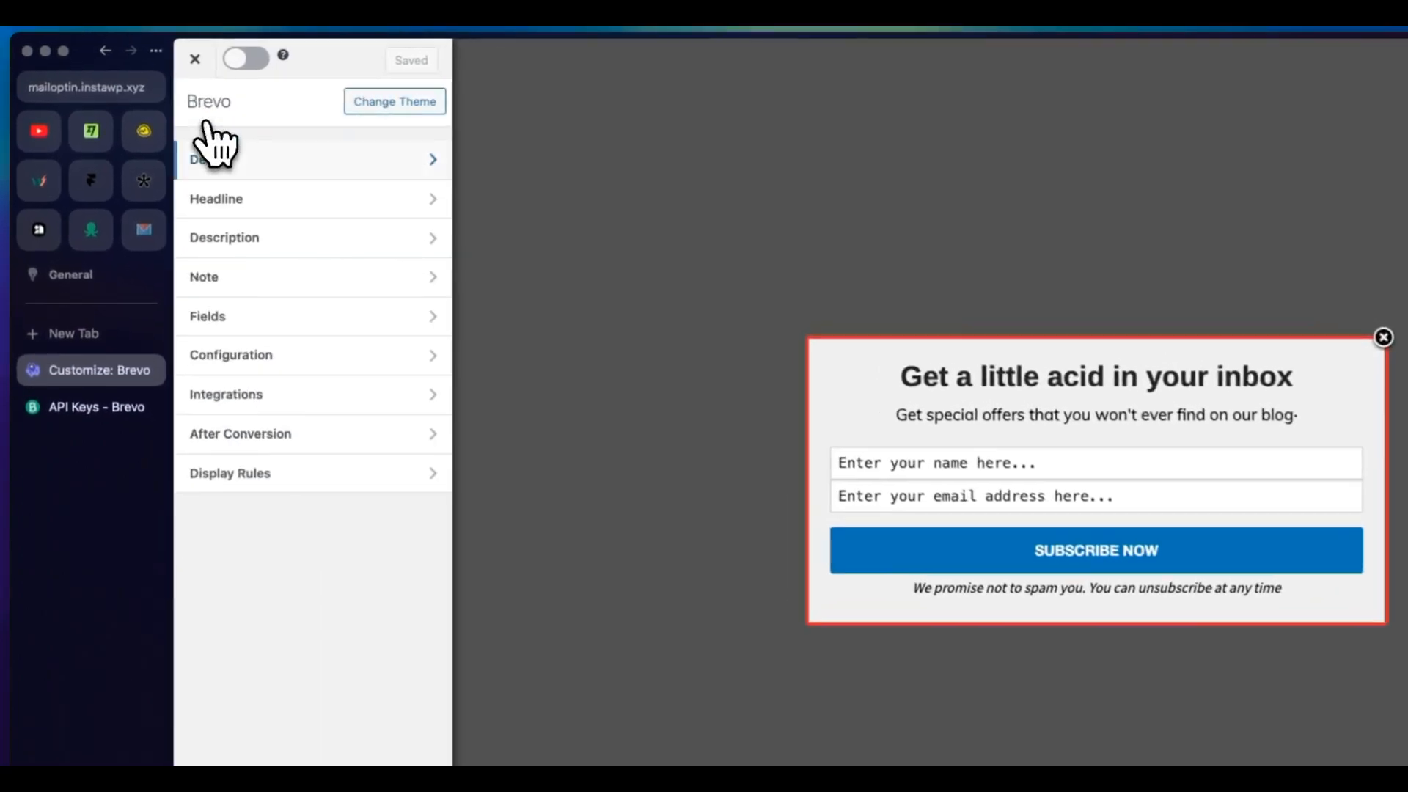
{"action": "left_click", "coordinate": [275, 198]}
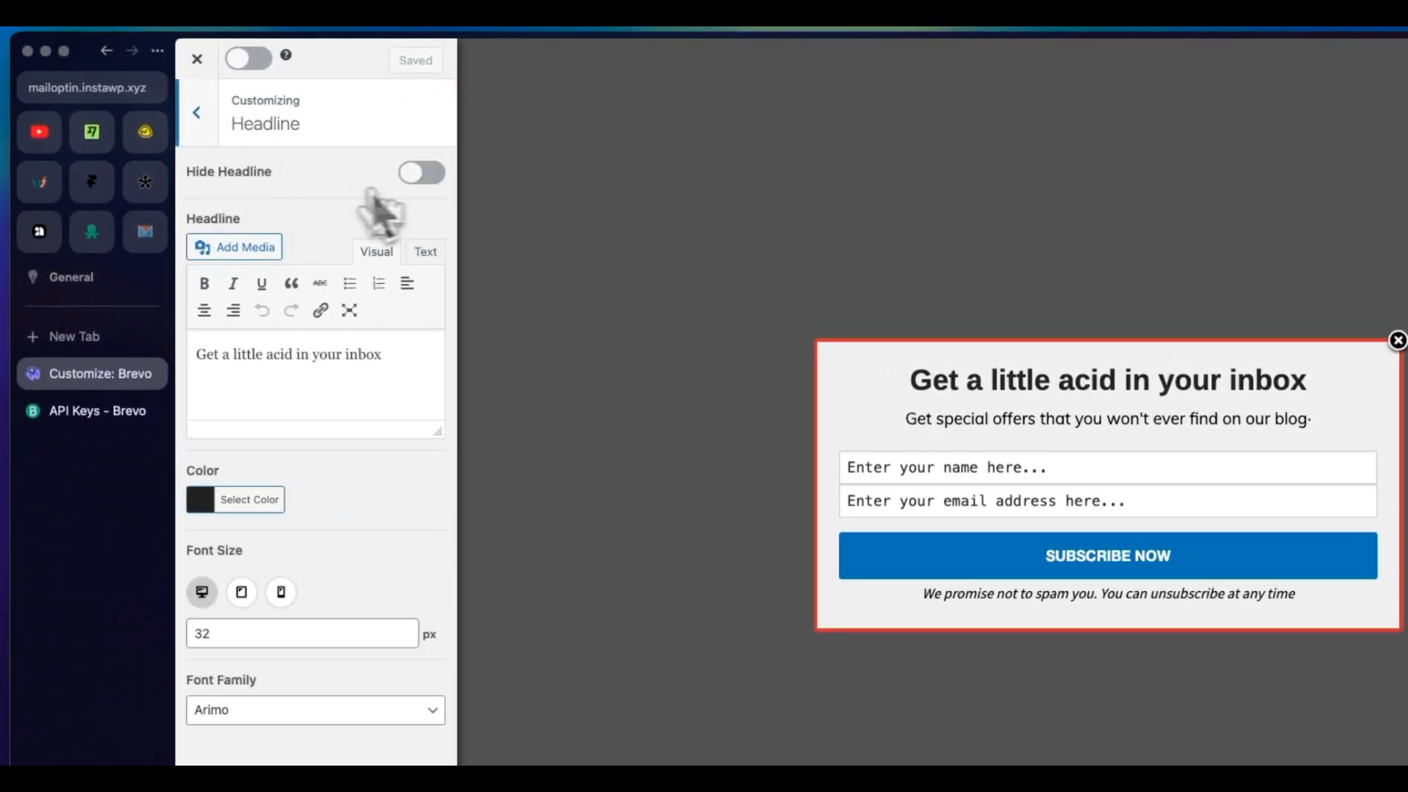
{"action": "left_click", "coordinate": [417, 176]}
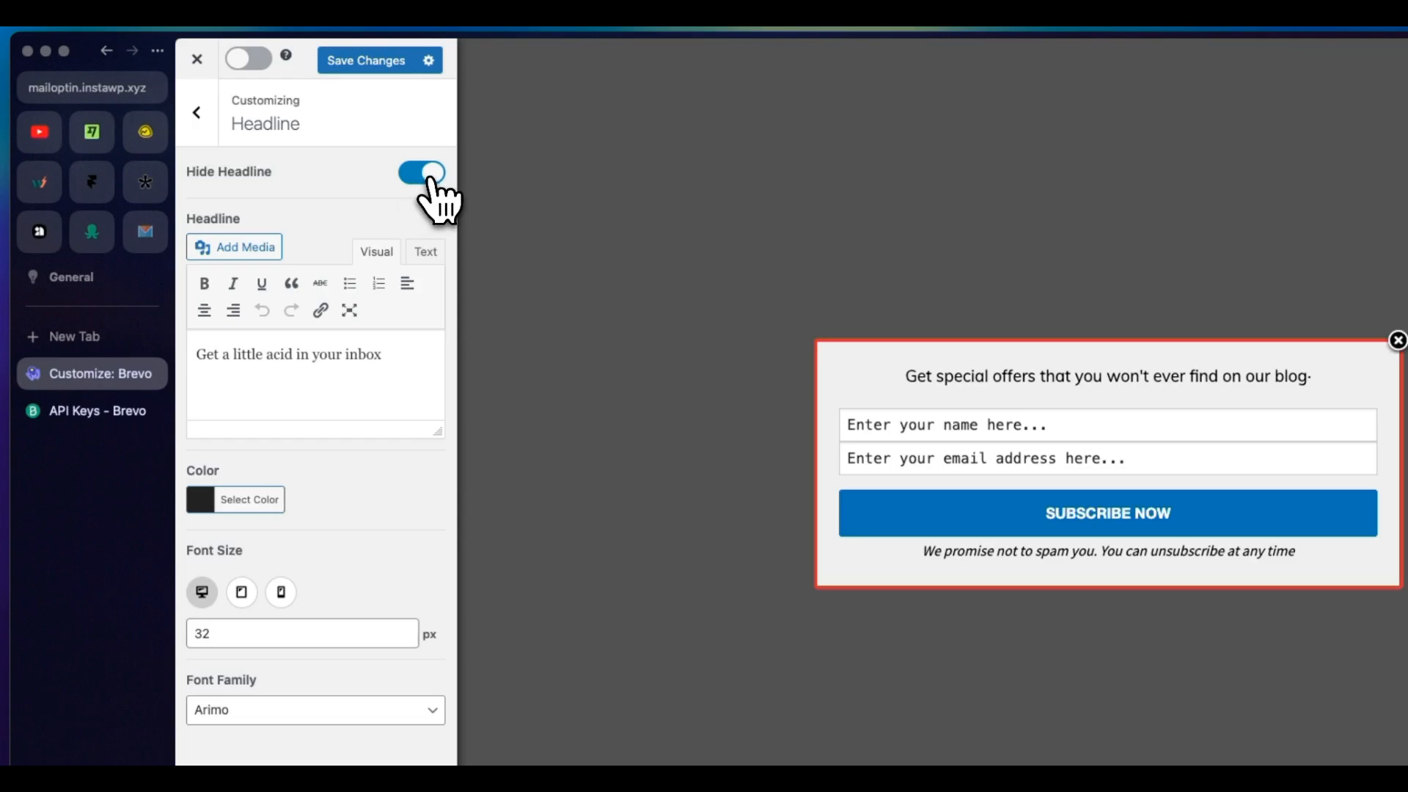
{"action": "left_click", "coordinate": [431, 178]}
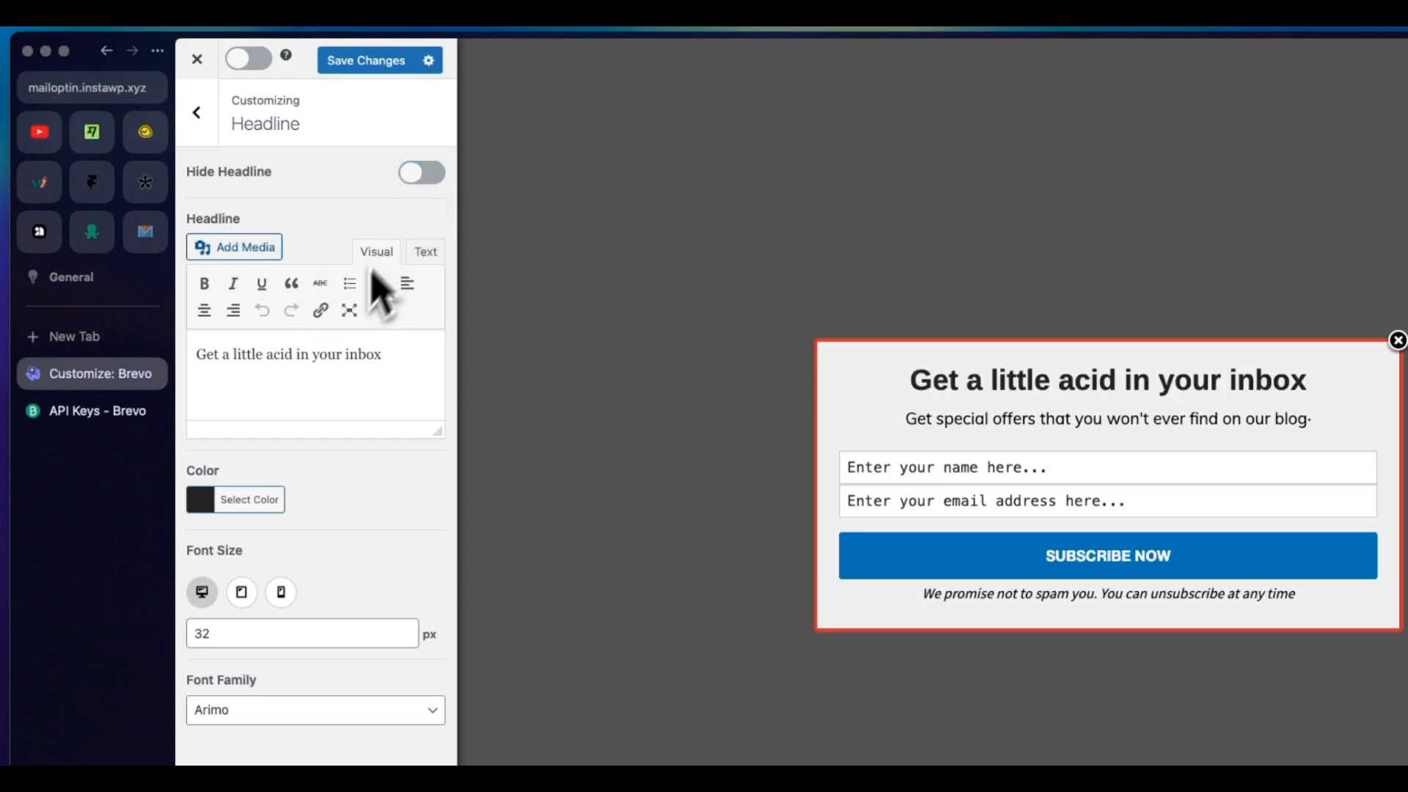
{"action": "left_click", "coordinate": [158, 101]}
Step: Inspect the settings of the optin's description, form fields, submit button and note from the live preview
{"action": "left_click", "coordinate": [753, 350]}
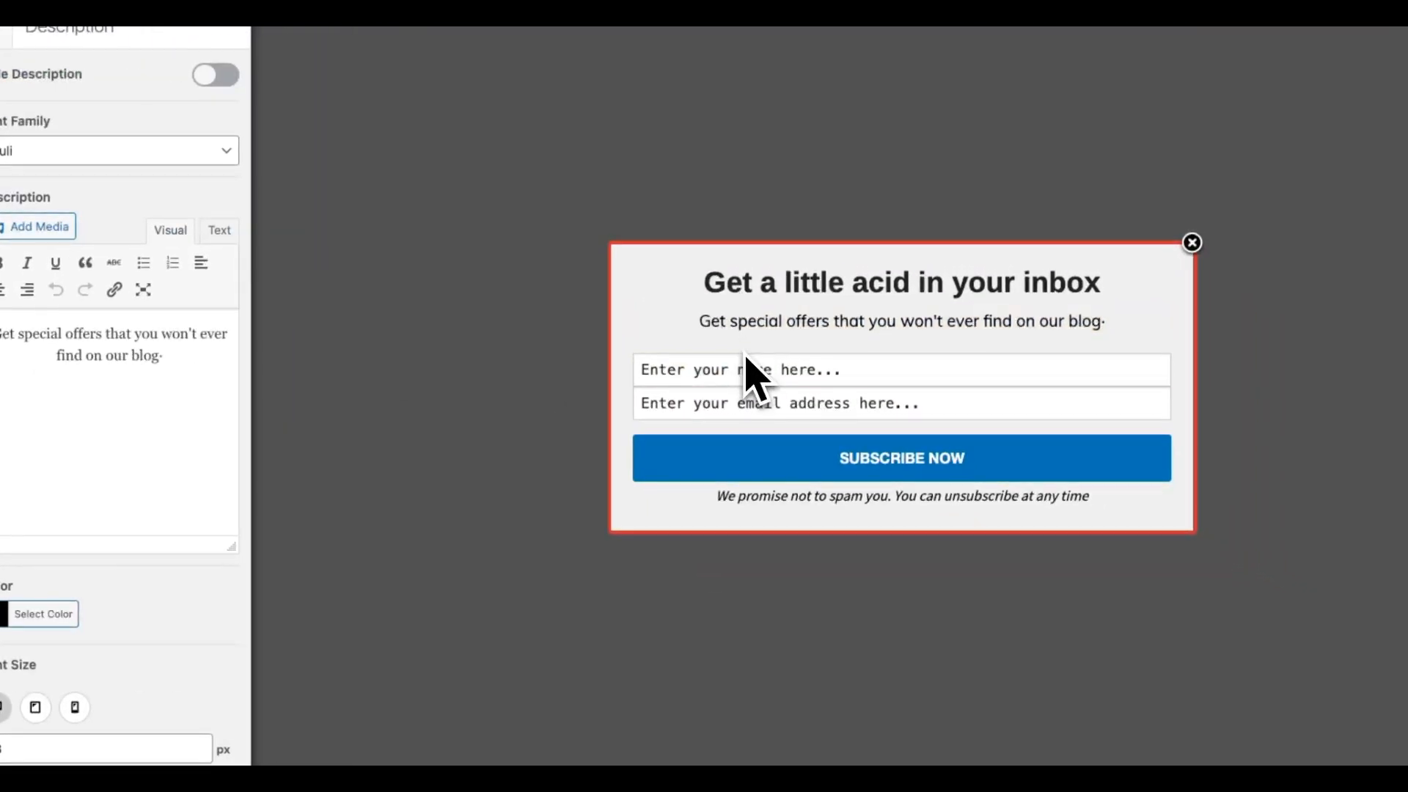
{"action": "left_click", "coordinate": [756, 399]}
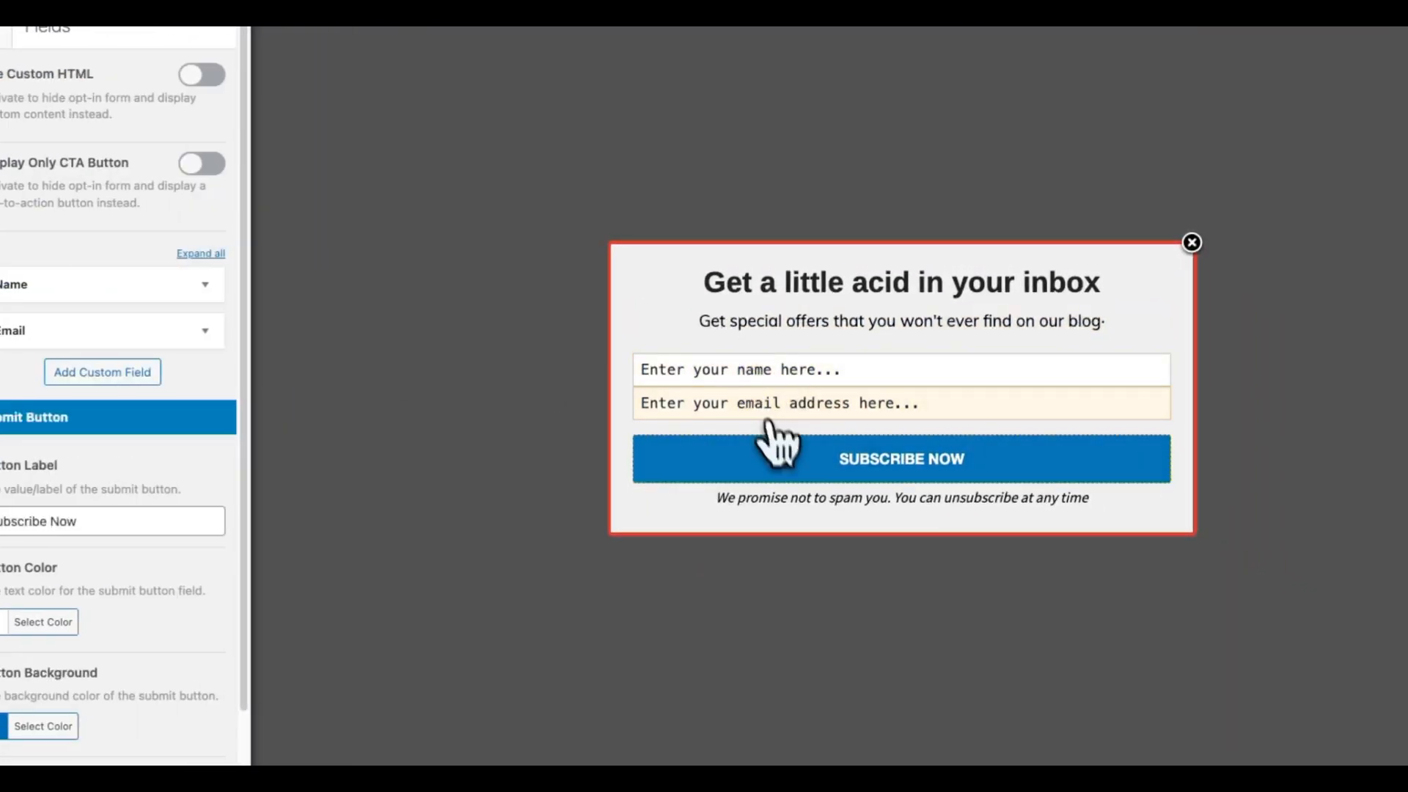
{"action": "left_click", "coordinate": [774, 458]}
{"action": "left_click", "coordinate": [782, 493]}
{"action": "left_click", "coordinate": [786, 330]}
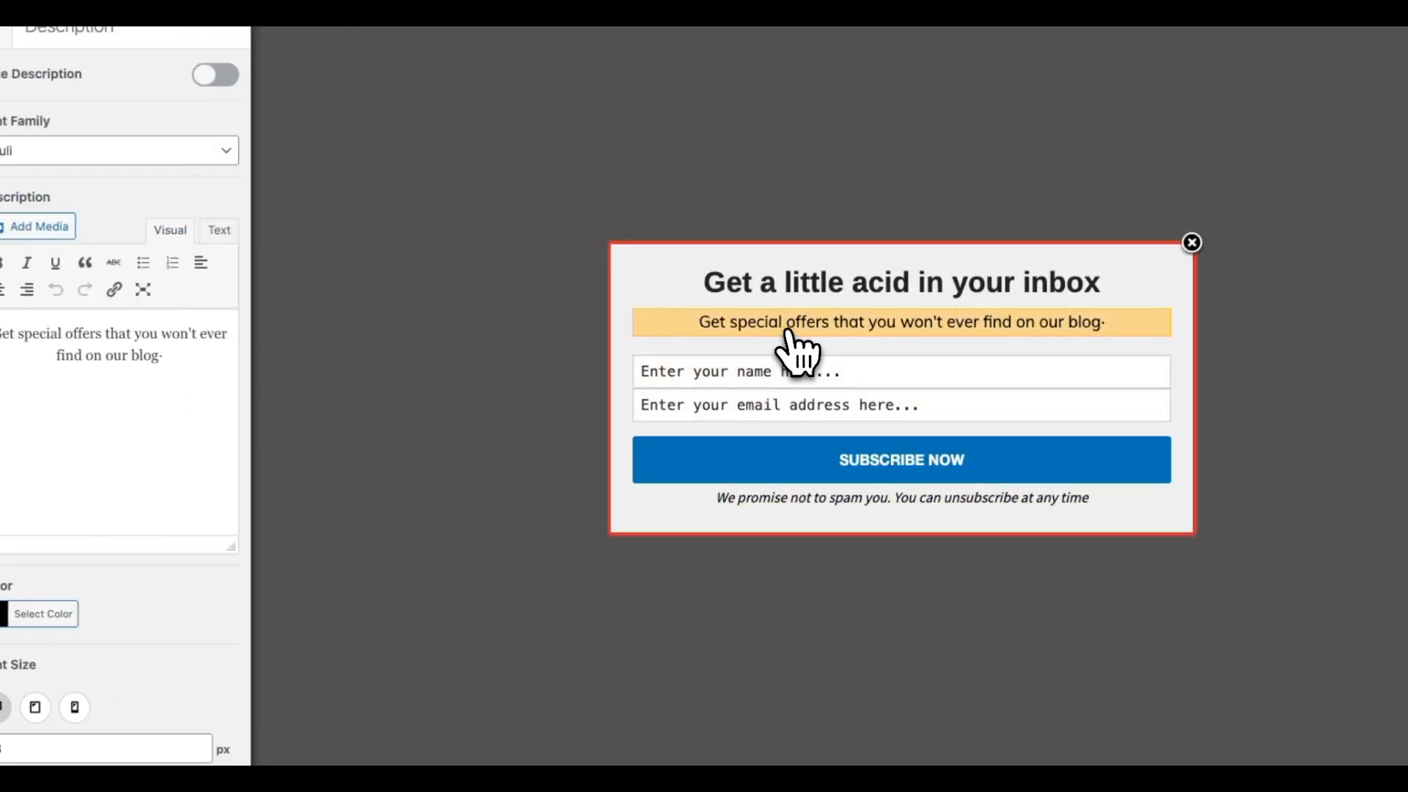
{"action": "left_click", "coordinate": [789, 374]}
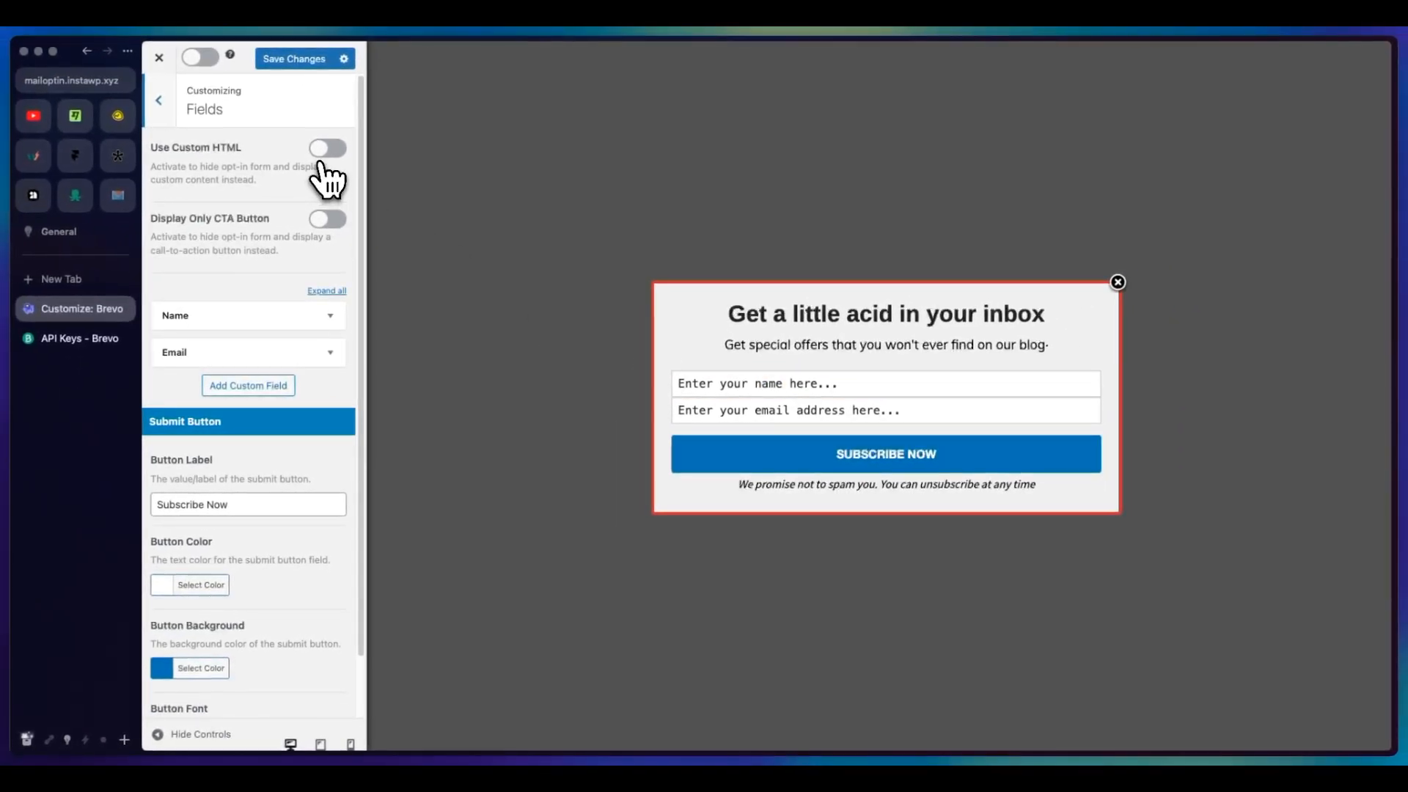
Step: Try the Use Custom HTML and Display Only CTA Button options for the optin form, switching each off again
{"action": "left_click", "coordinate": [326, 149]}
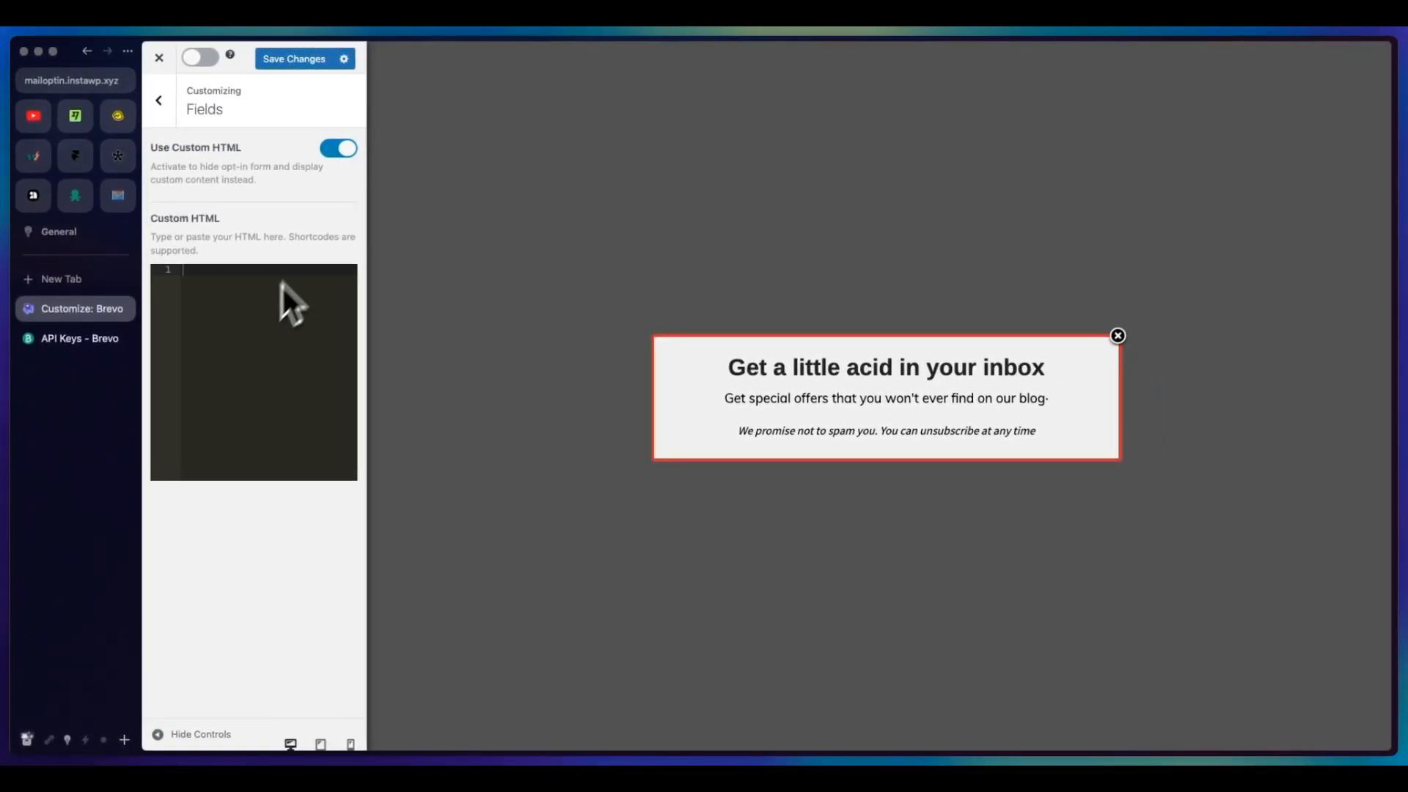
{"action": "left_click", "coordinate": [341, 149]}
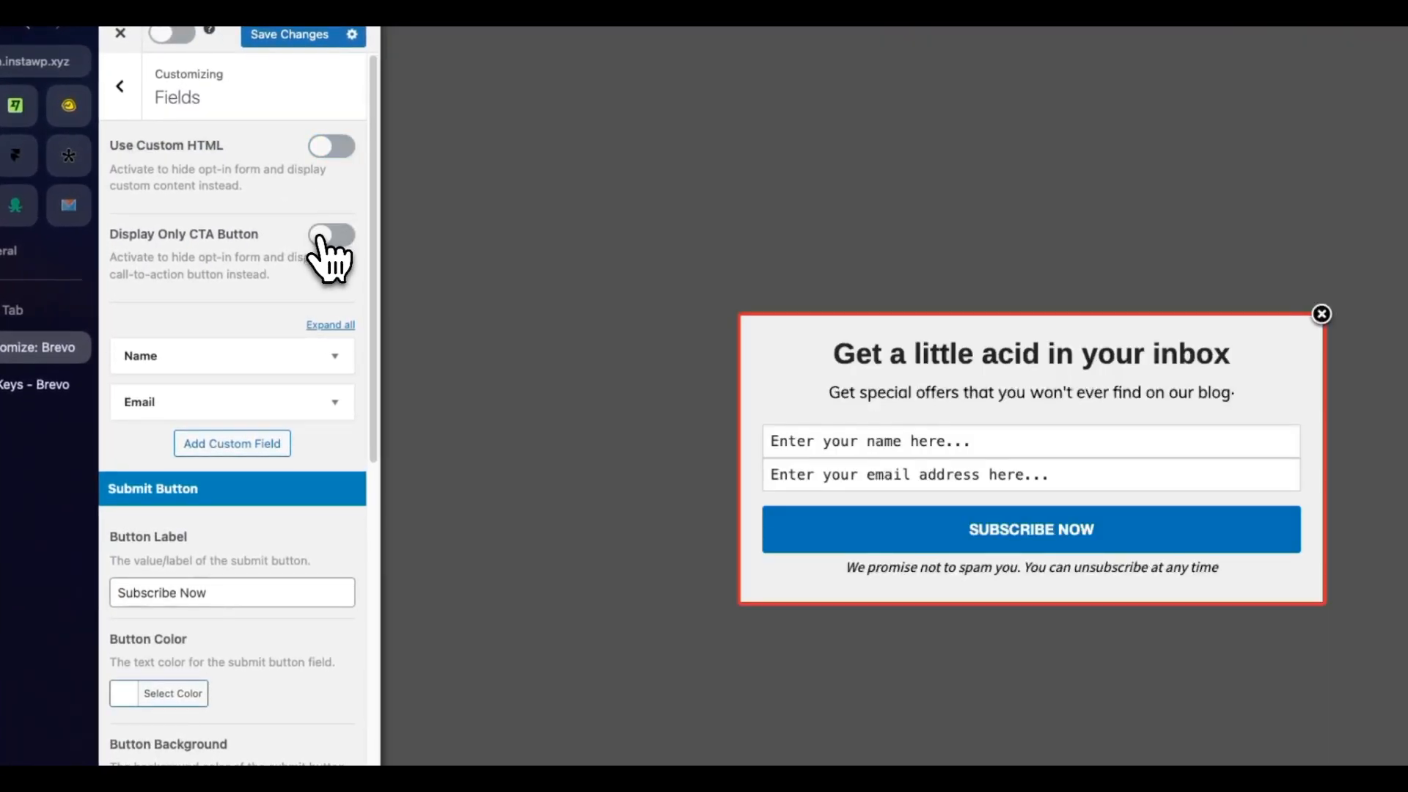
{"action": "left_click", "coordinate": [331, 236]}
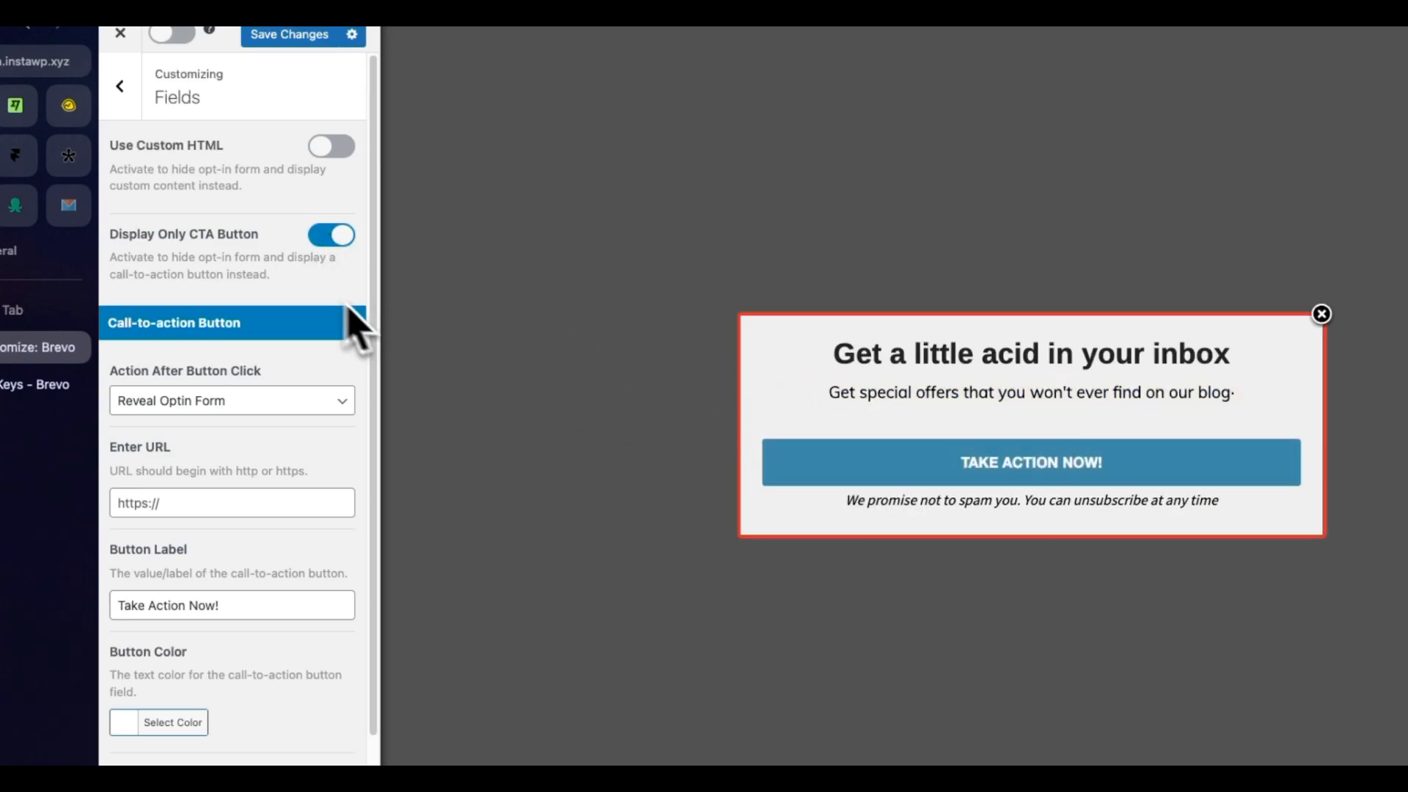
{"action": "left_click", "coordinate": [339, 243]}
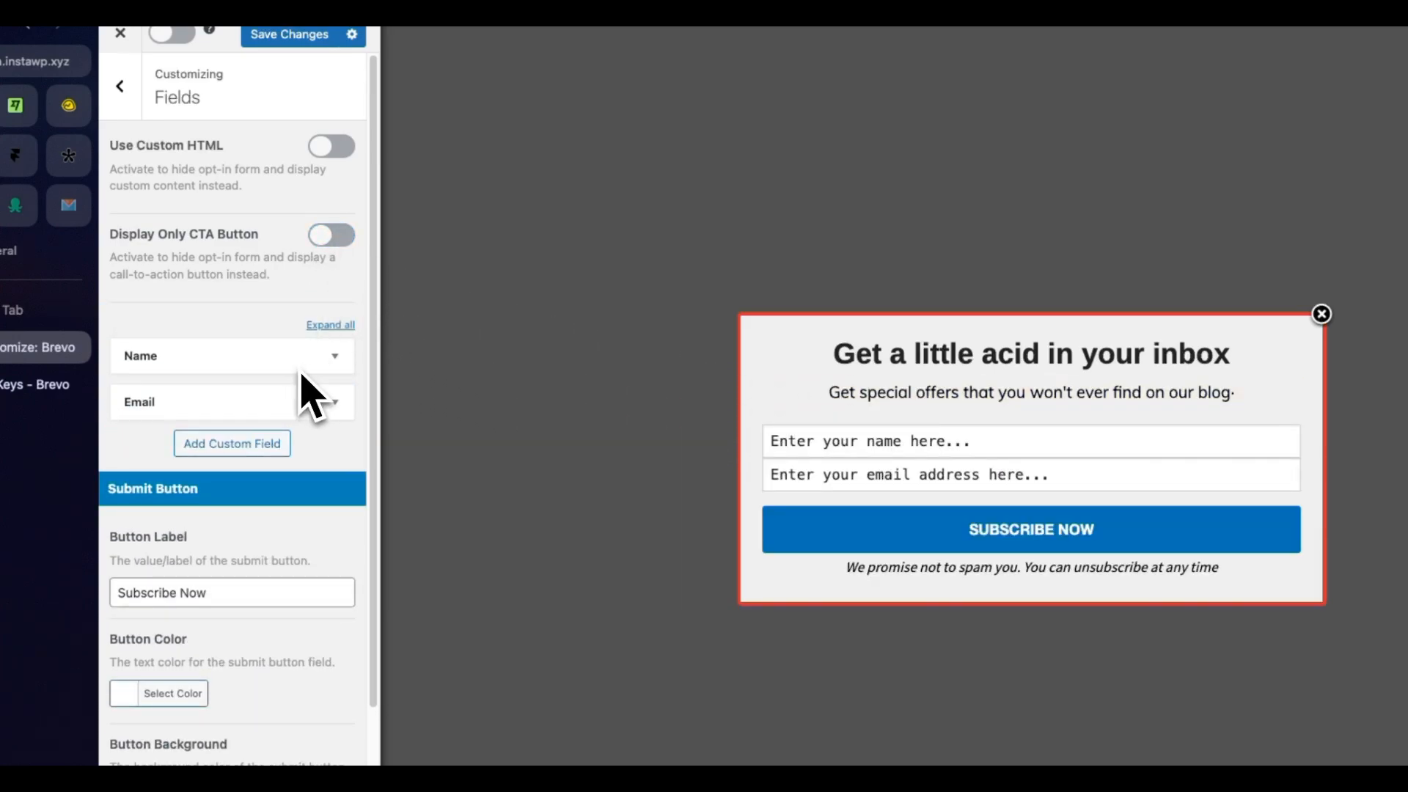
Step: Try hiding the form's Name field and show it again, and look through the Email field's settings
{"action": "left_click", "coordinate": [335, 358]}
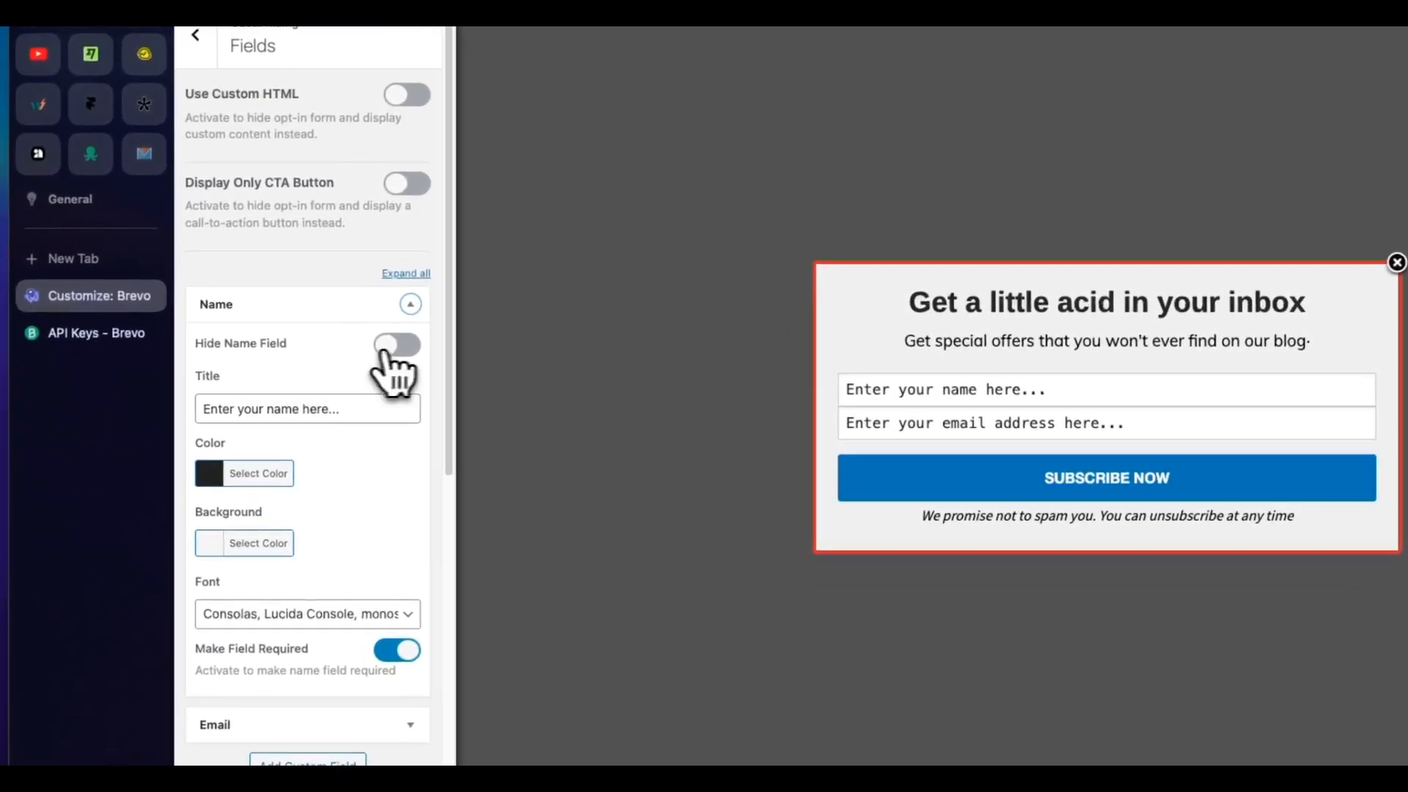
{"action": "left_click", "coordinate": [390, 356]}
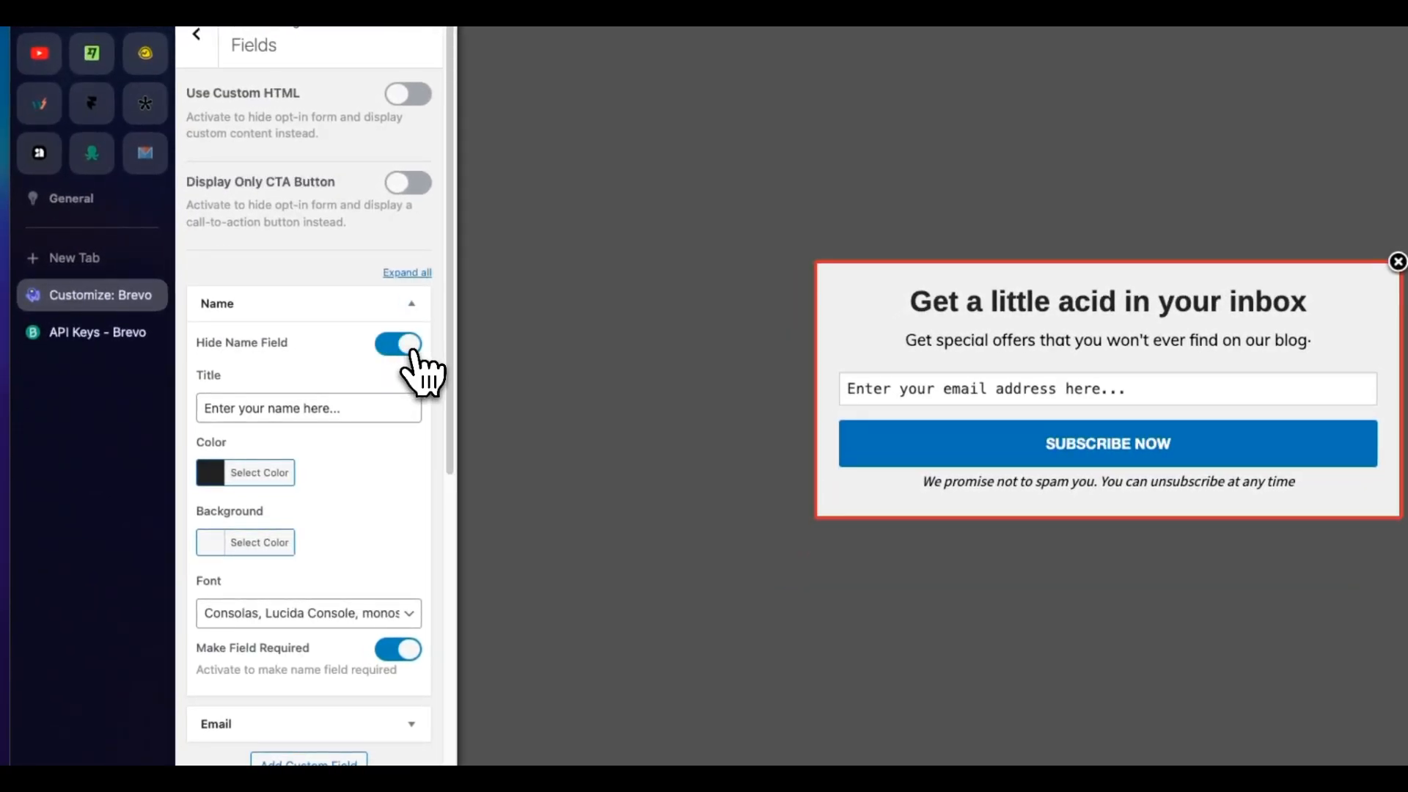
{"action": "left_click", "coordinate": [410, 350]}
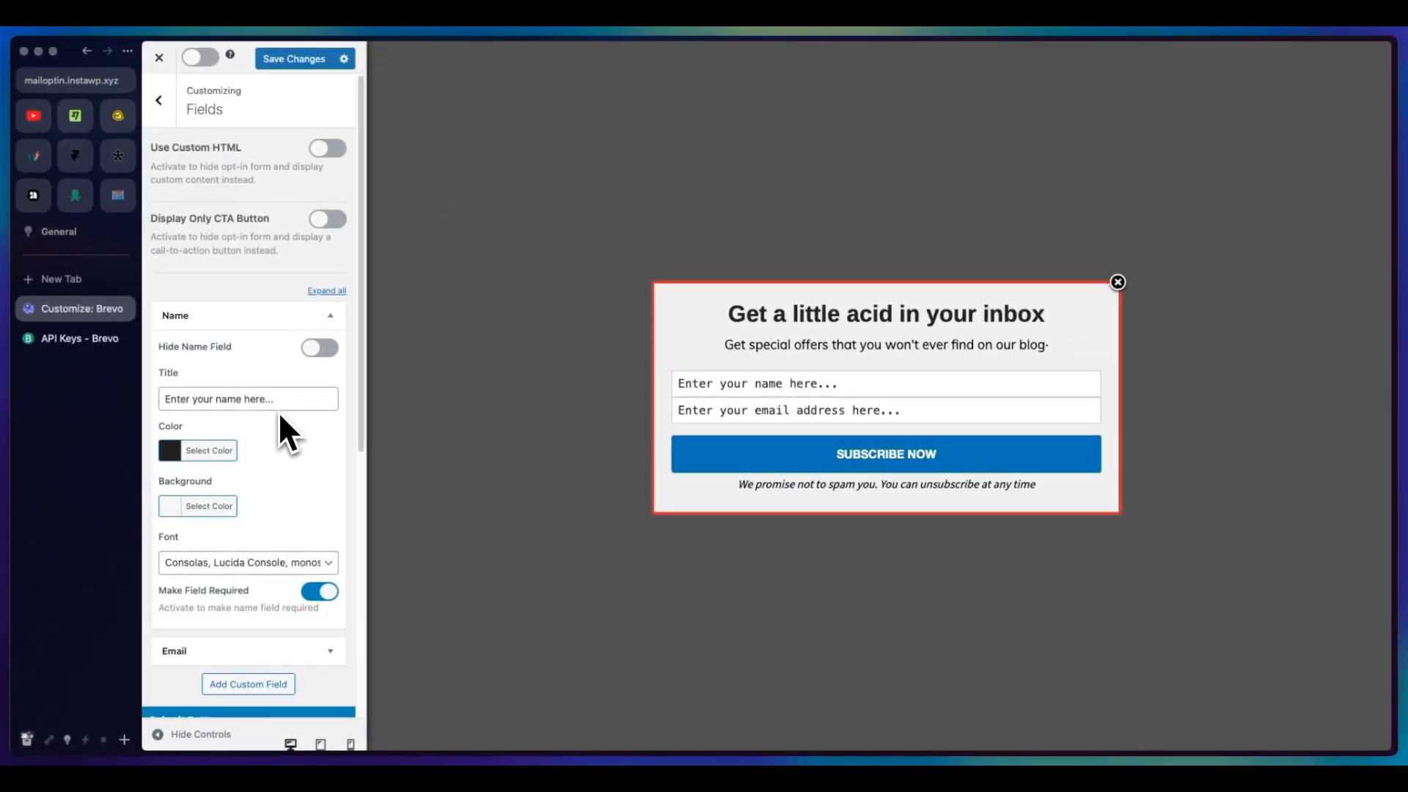
{"action": "left_click", "coordinate": [330, 317]}
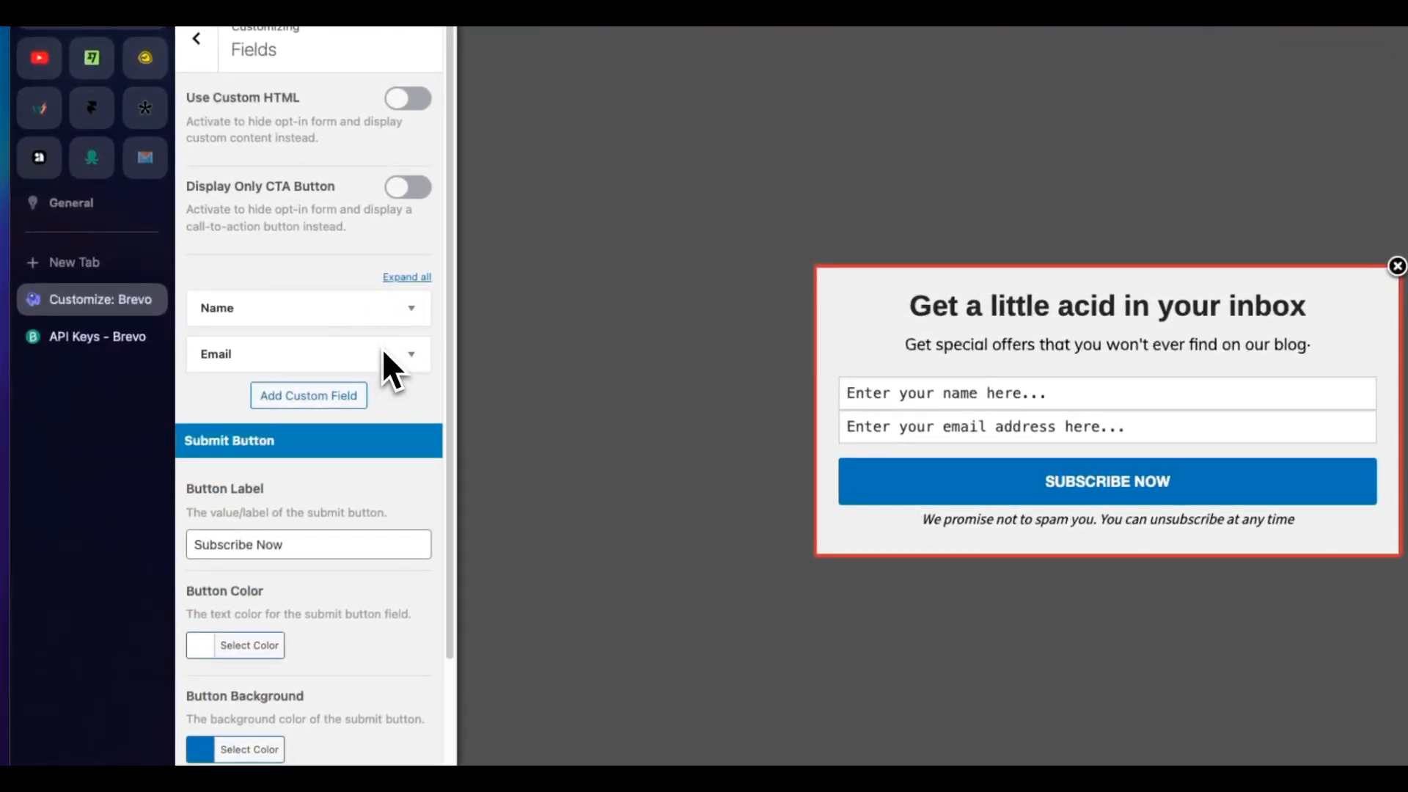
{"action": "left_click", "coordinate": [411, 354]}
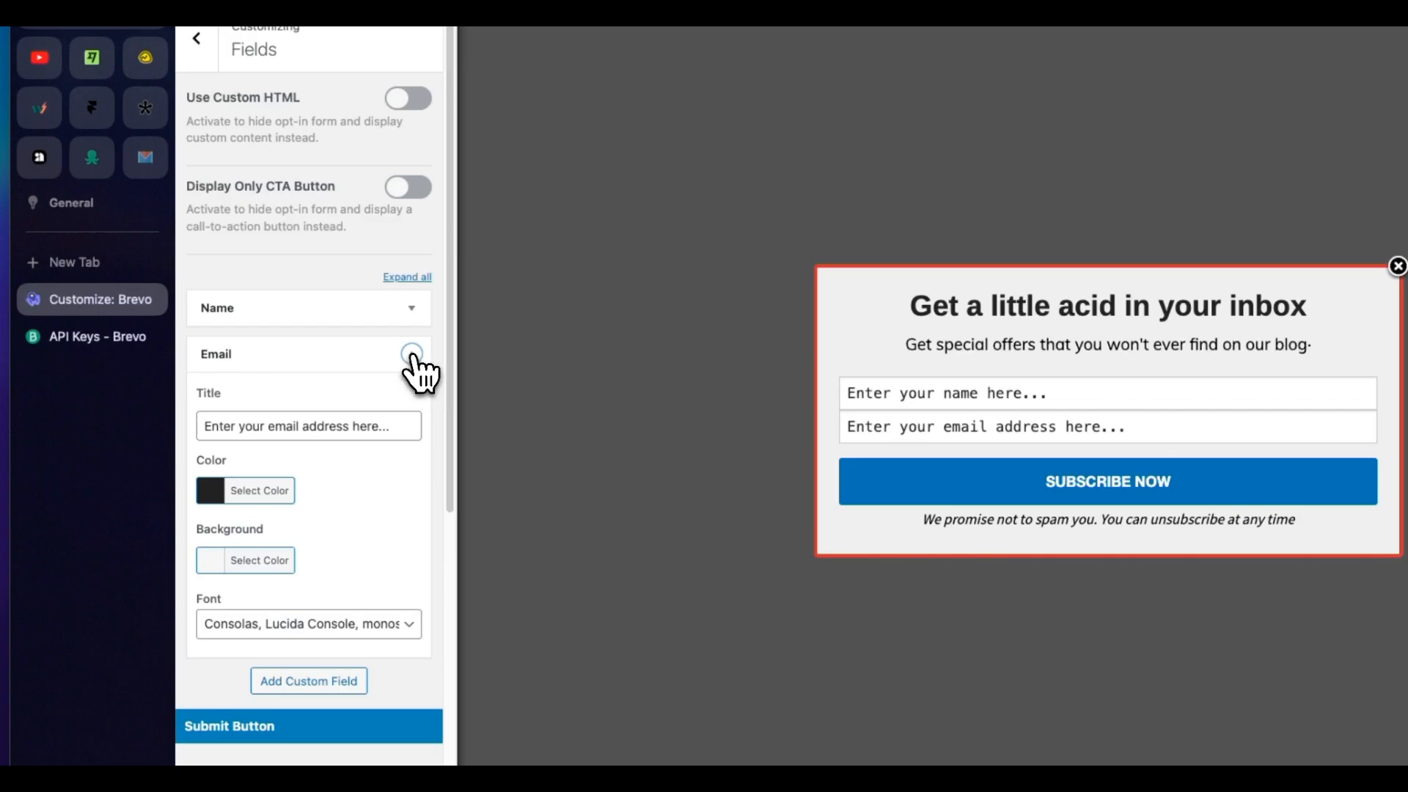
{"action": "left_click", "coordinate": [412, 355]}
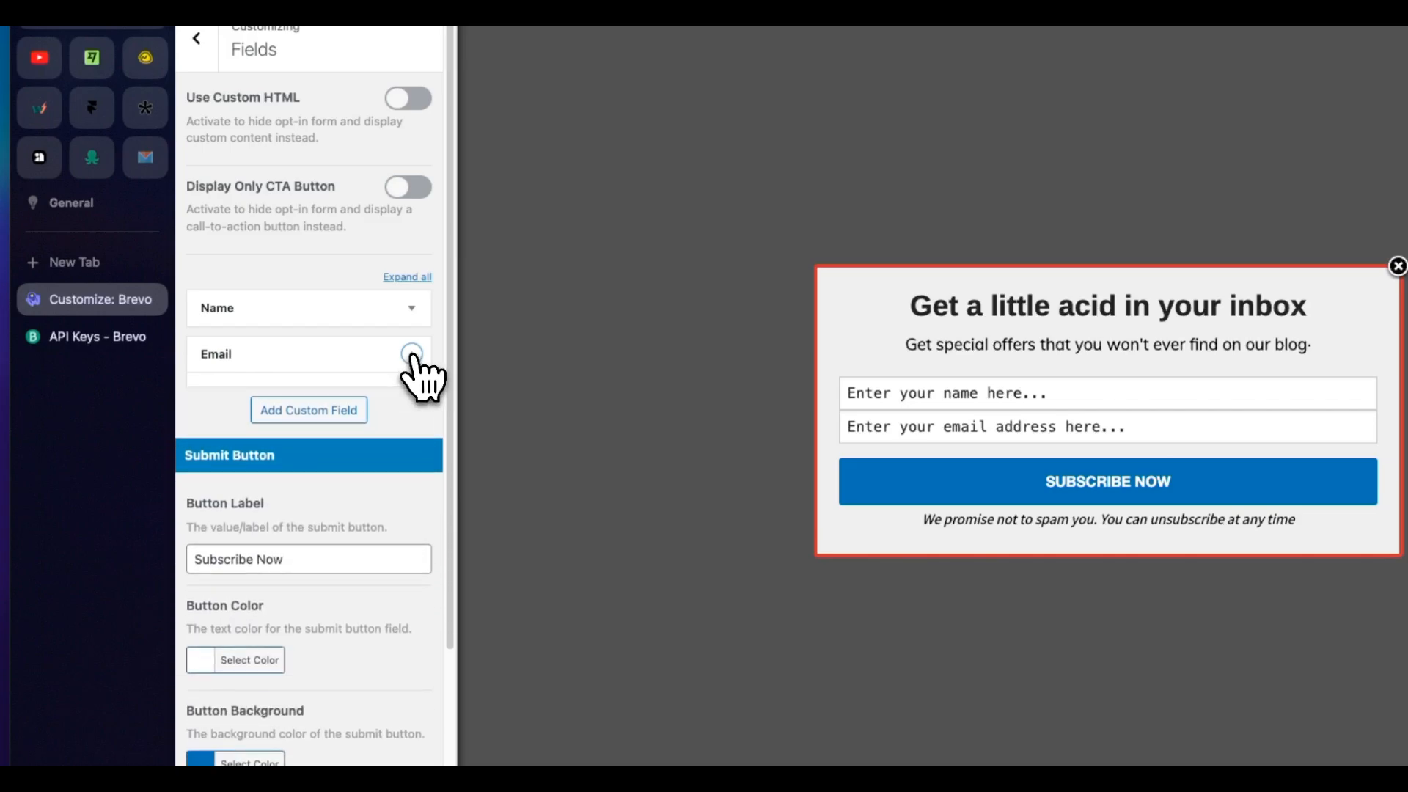
Step: Add a custom field to the optin form
{"action": "left_click", "coordinate": [347, 397]}
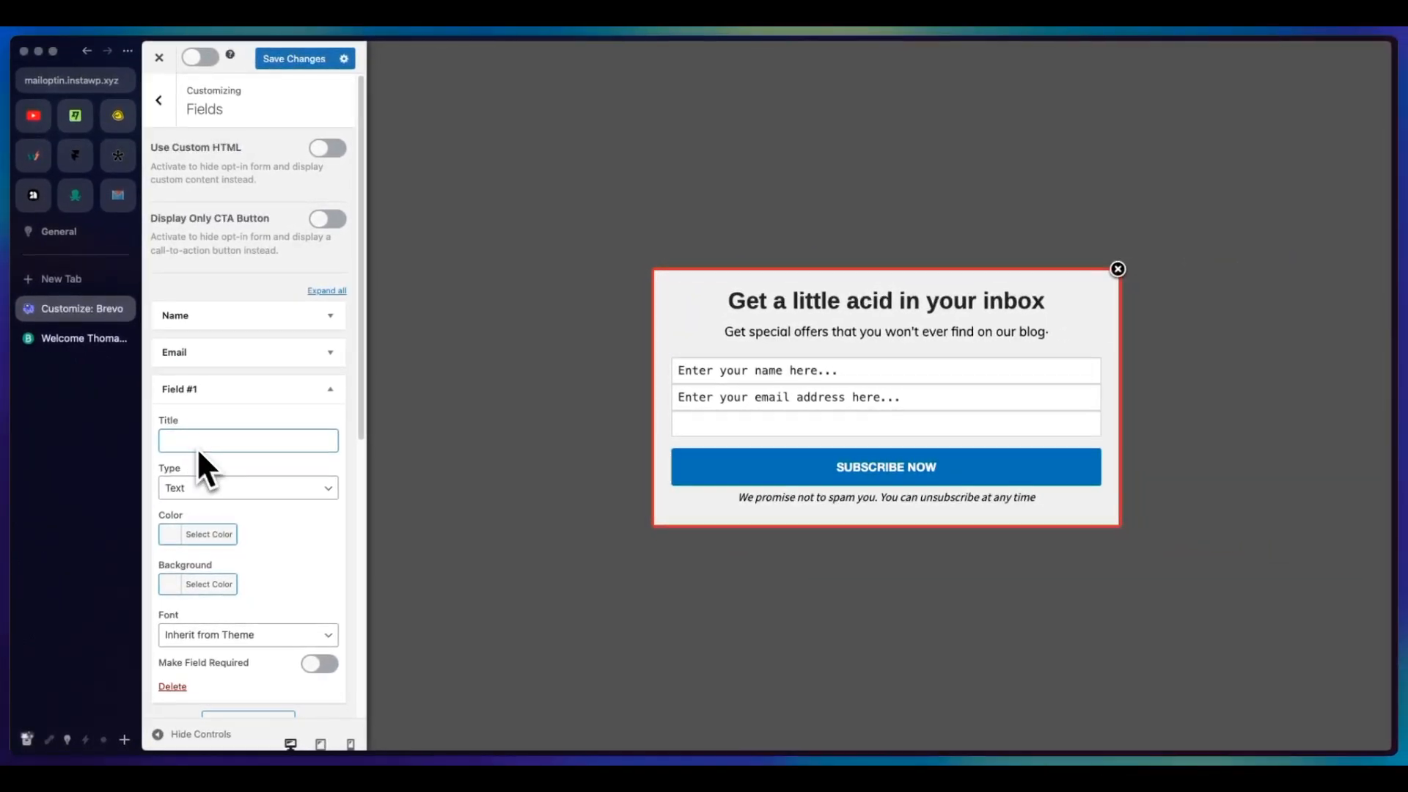
Step: Look through the new custom field's available types, and delete the field from the optin form
{"action": "left_click", "coordinate": [225, 489]}
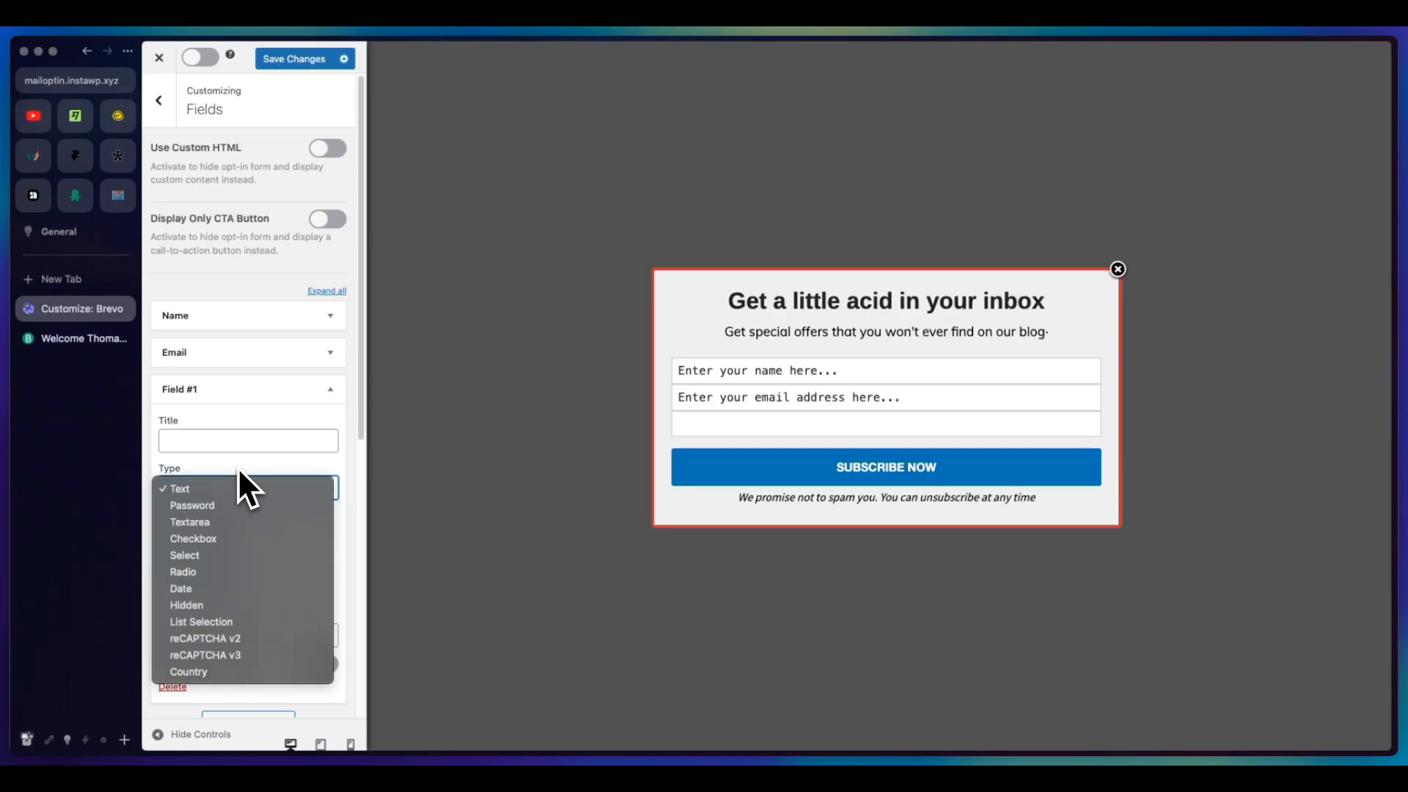
{"action": "left_click", "coordinate": [240, 465]}
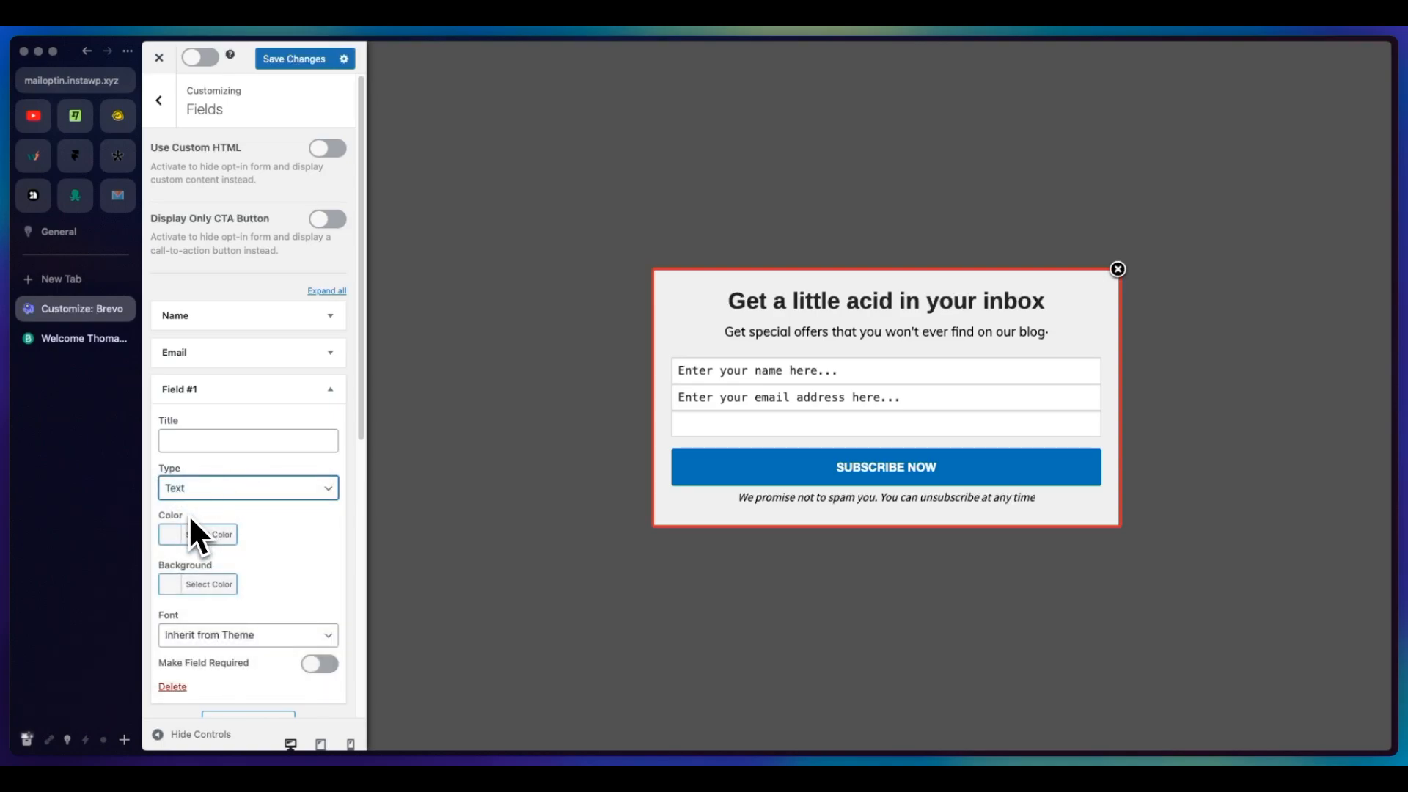
{"action": "left_click", "coordinate": [178, 687]}
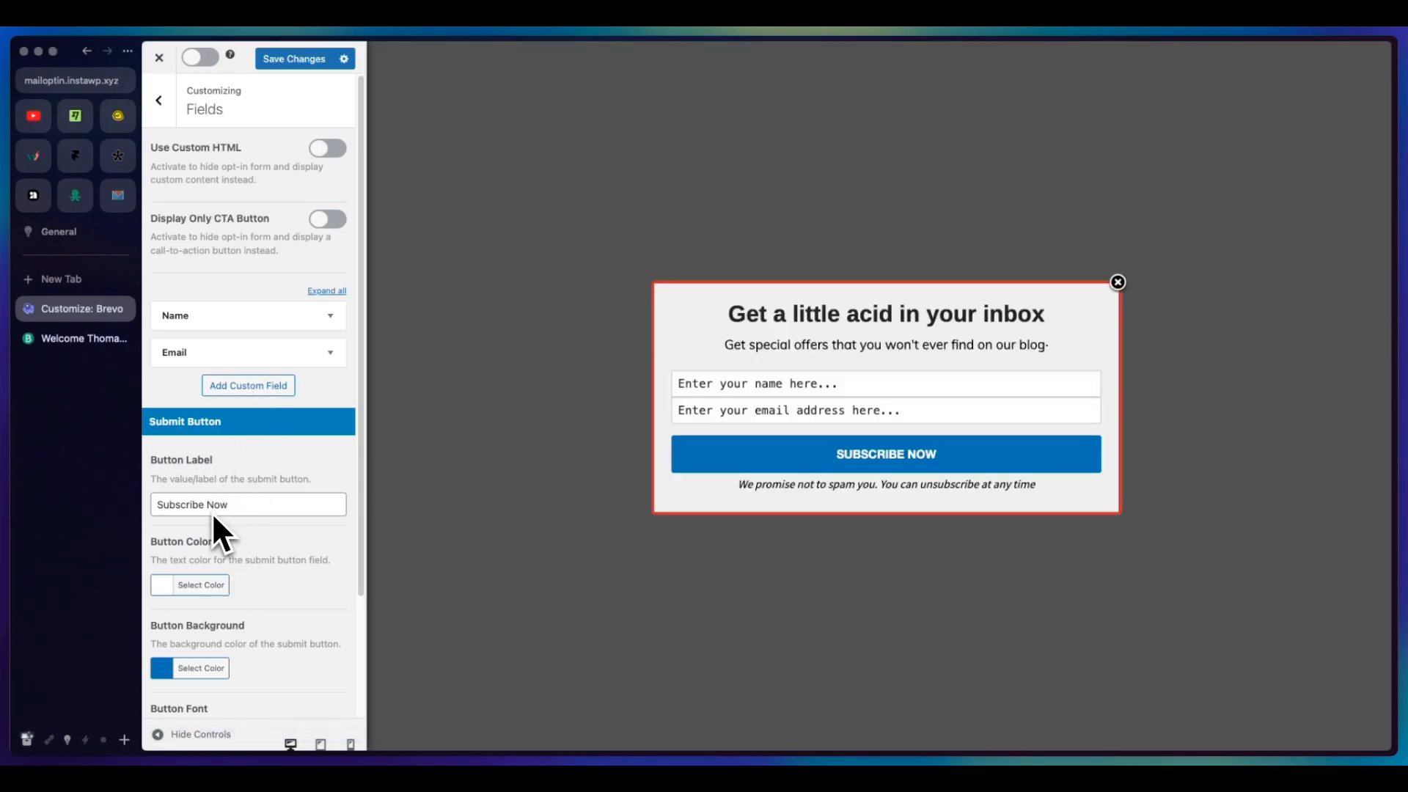
Step: Set the submit button's background color to the red preset swatch
{"action": "scroll", "coordinate": [198, 590], "scroll_direction": "down", "scroll_amount": 2}
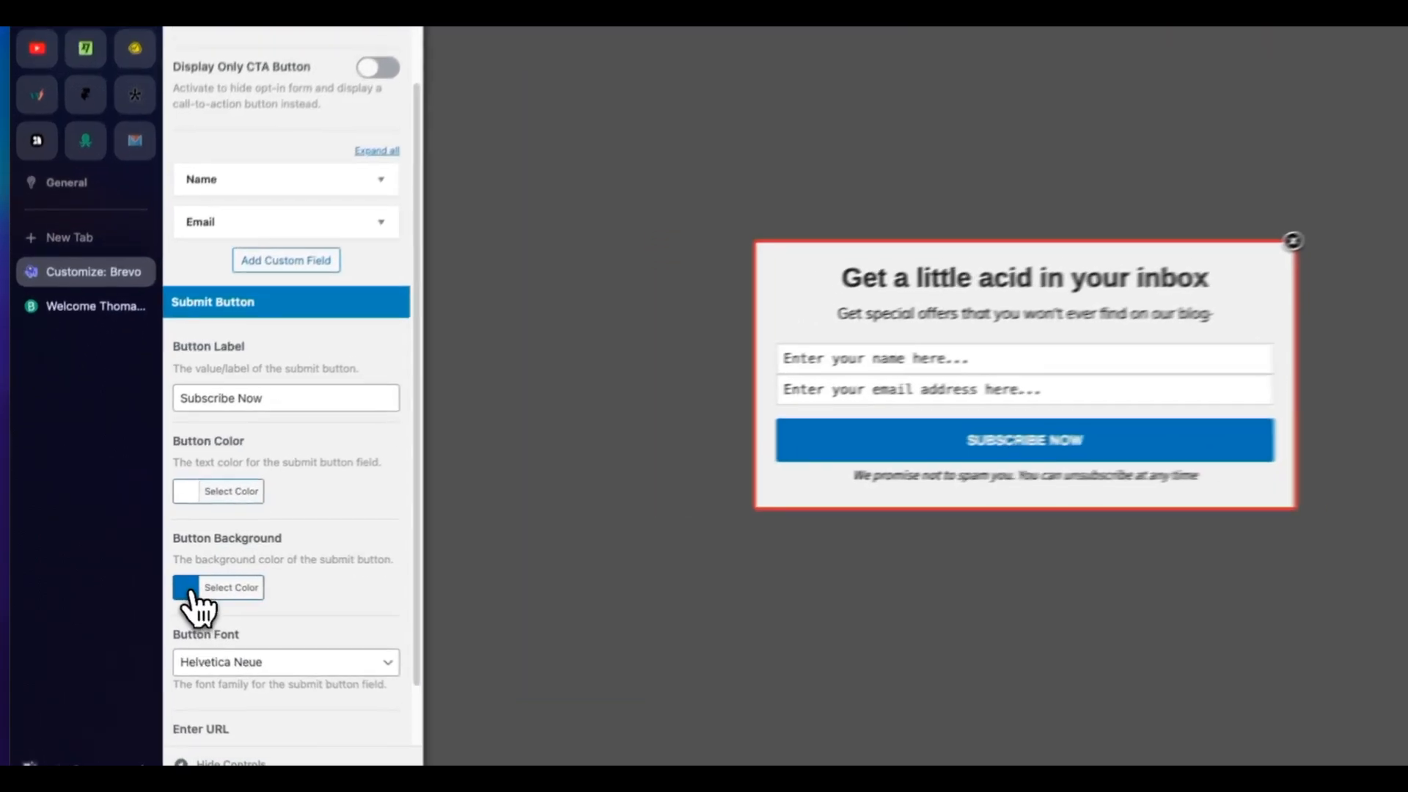
{"action": "left_click", "coordinate": [189, 591]}
{"action": "scroll", "coordinate": [271, 635], "scroll_direction": "down", "scroll_amount": 2}
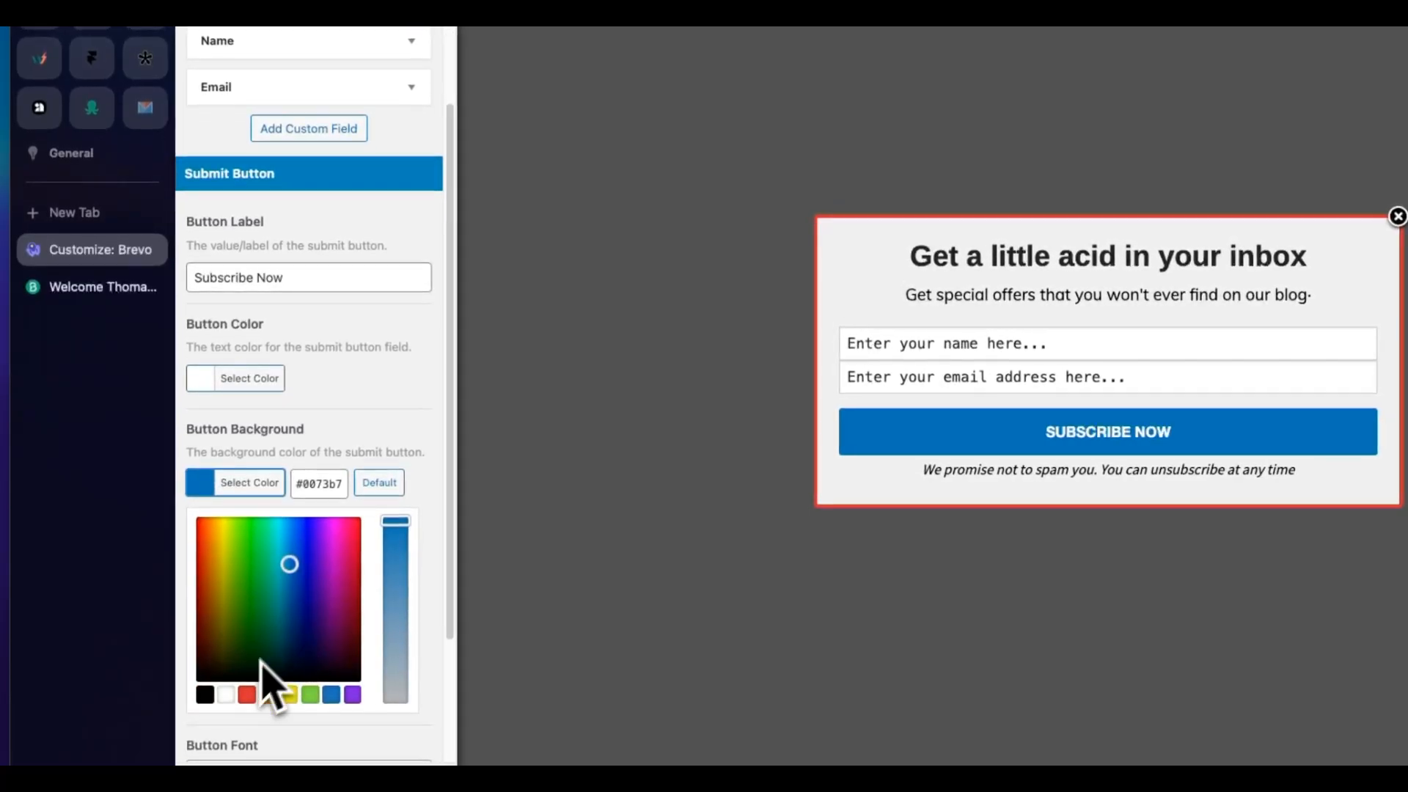
{"action": "left_click", "coordinate": [229, 680]}
{"action": "left_click", "coordinate": [378, 448]}
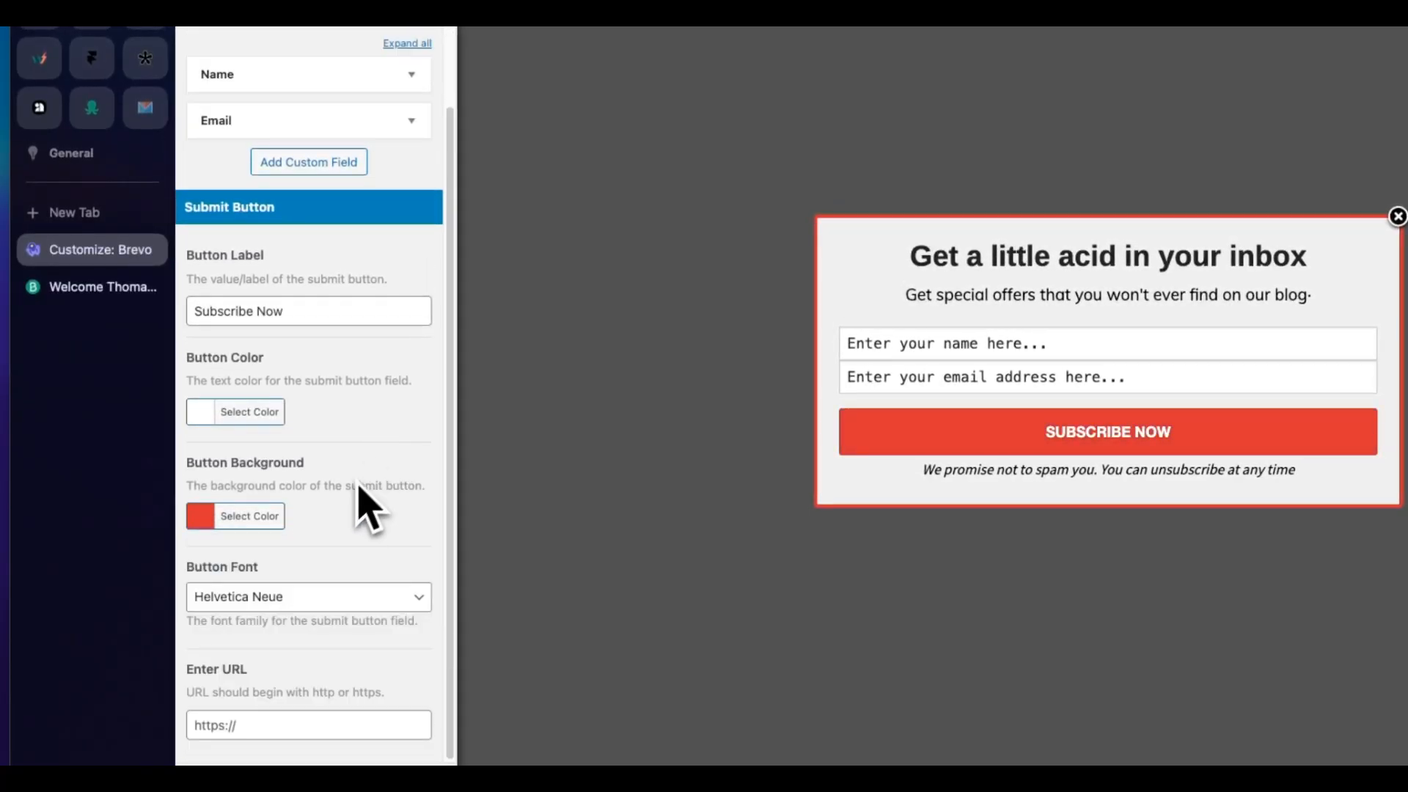
Step: Look through the submit button's font choices and remaining settings, and return to the campaign's settings overview
{"action": "left_click", "coordinate": [273, 600]}
{"action": "left_click", "coordinate": [309, 598]}
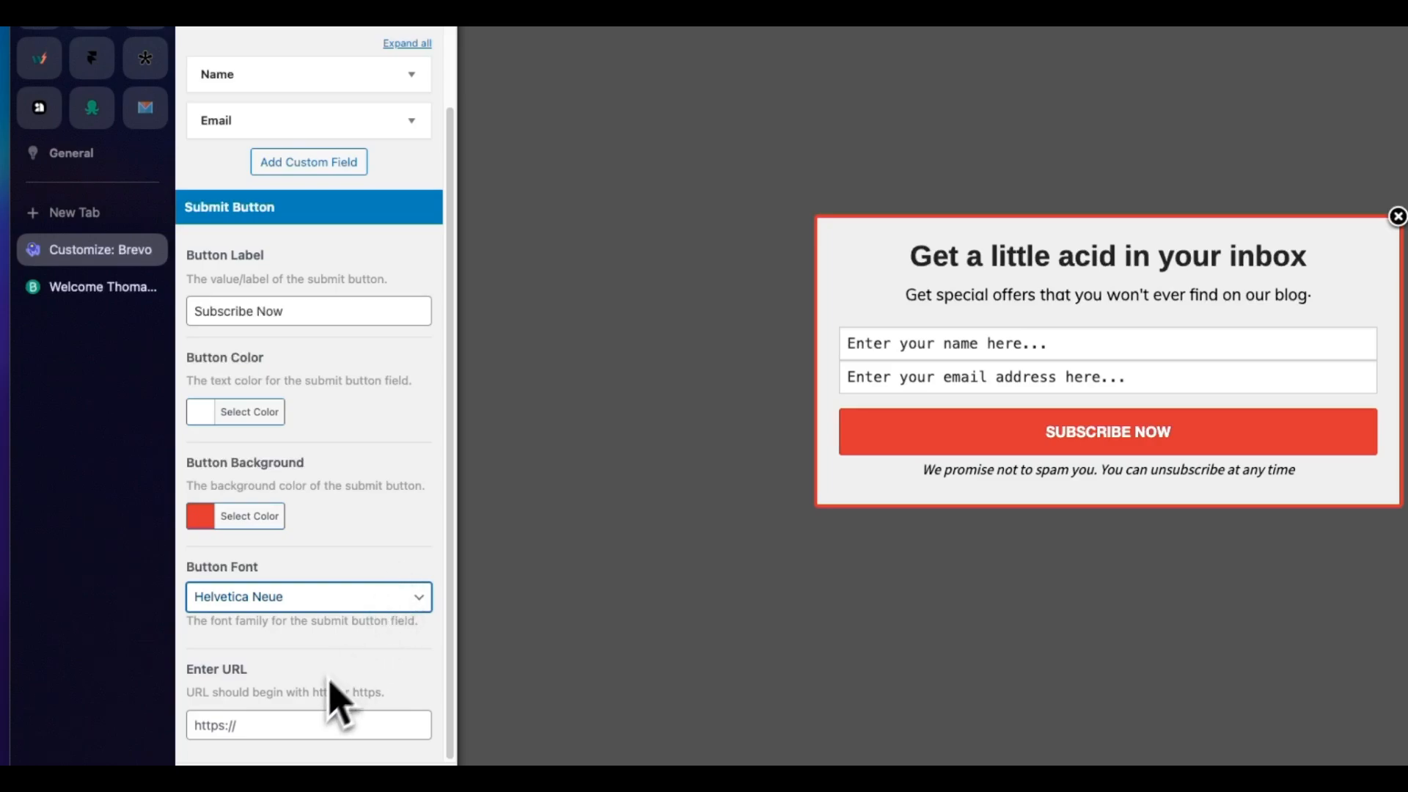
{"action": "scroll", "coordinate": [314, 707], "scroll_direction": "up", "scroll_amount": 3}
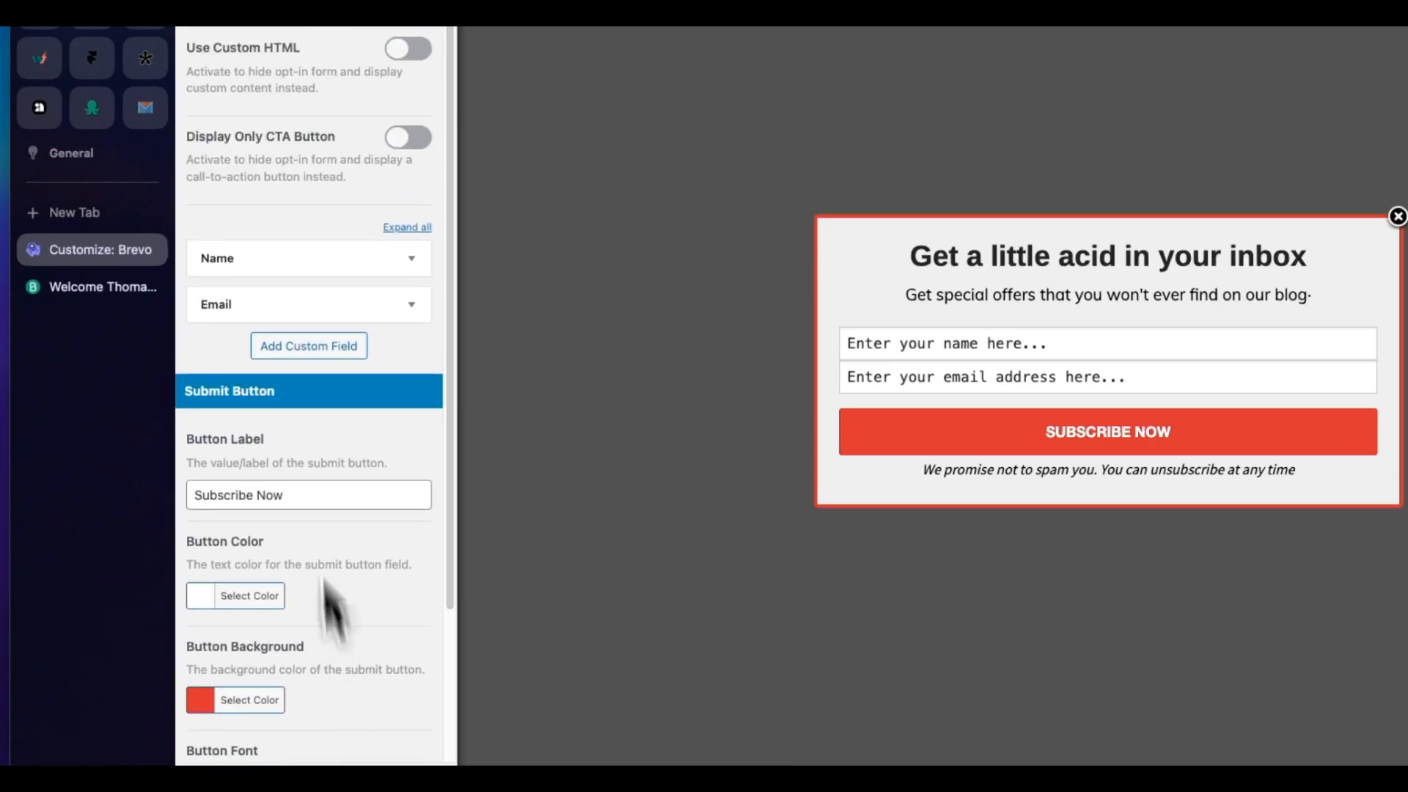
{"action": "left_click", "coordinate": [194, 110]}
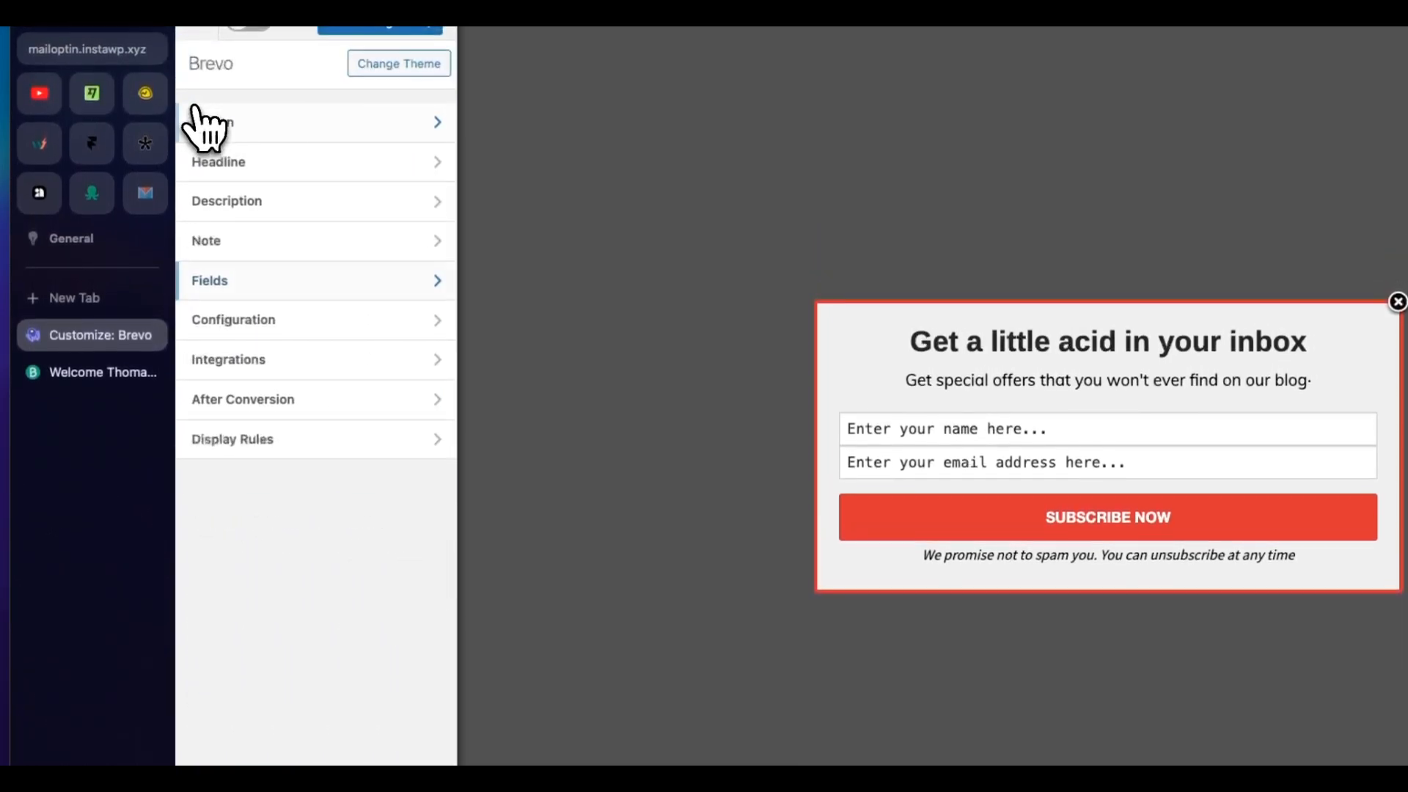
Step: Try the Hide Close Button option in the optin's configuration, switching it off again
{"action": "left_click", "coordinate": [290, 321]}
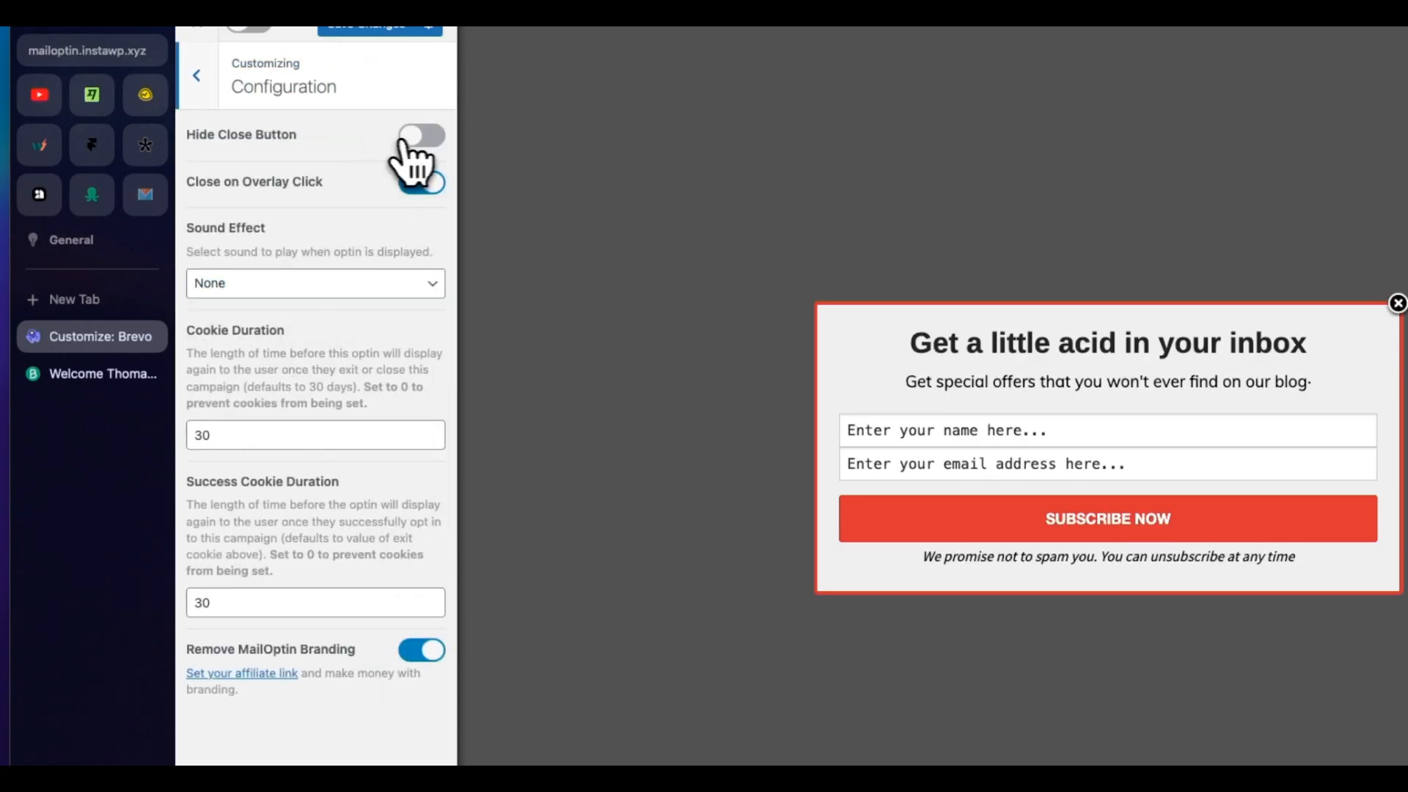
{"action": "left_click", "coordinate": [431, 156]}
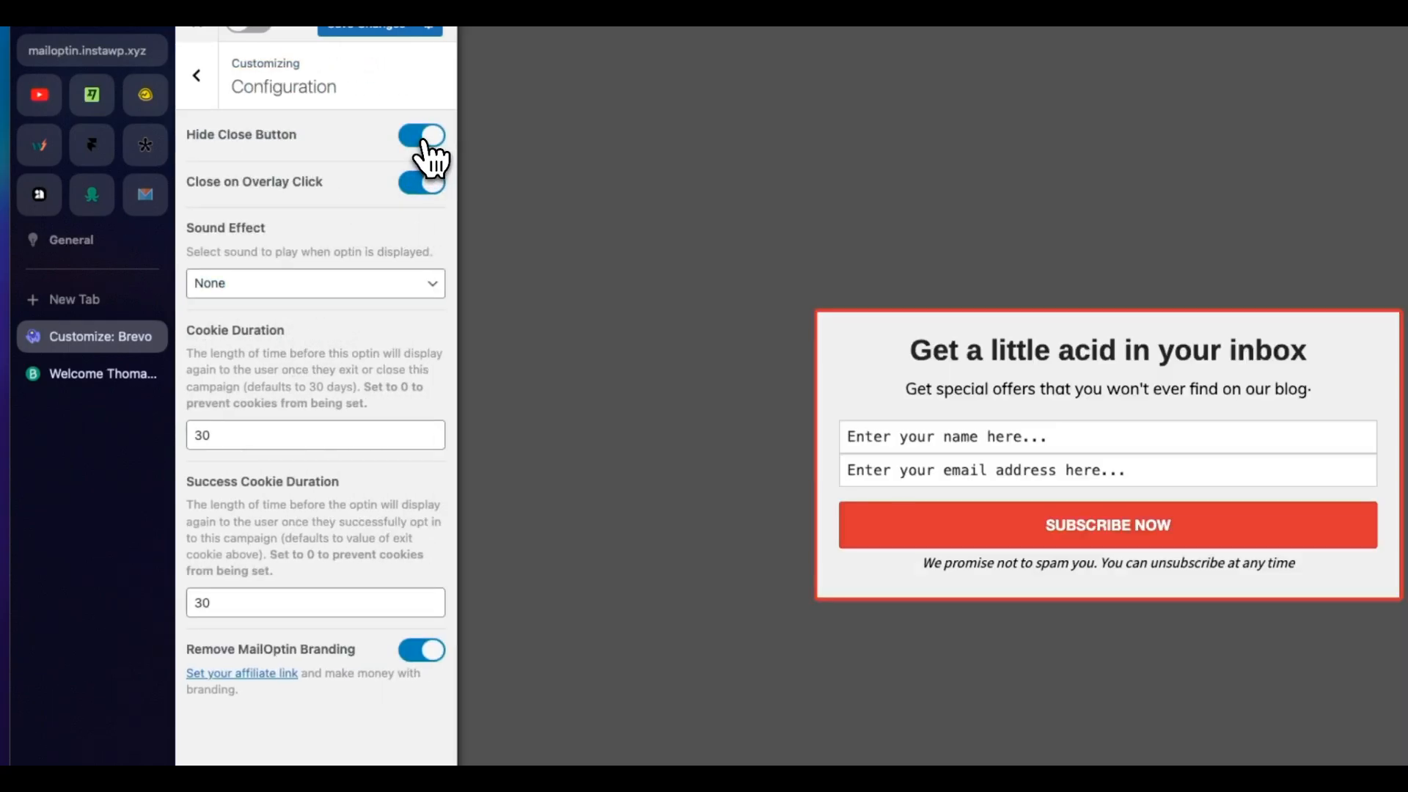
{"action": "left_click", "coordinate": [425, 140]}
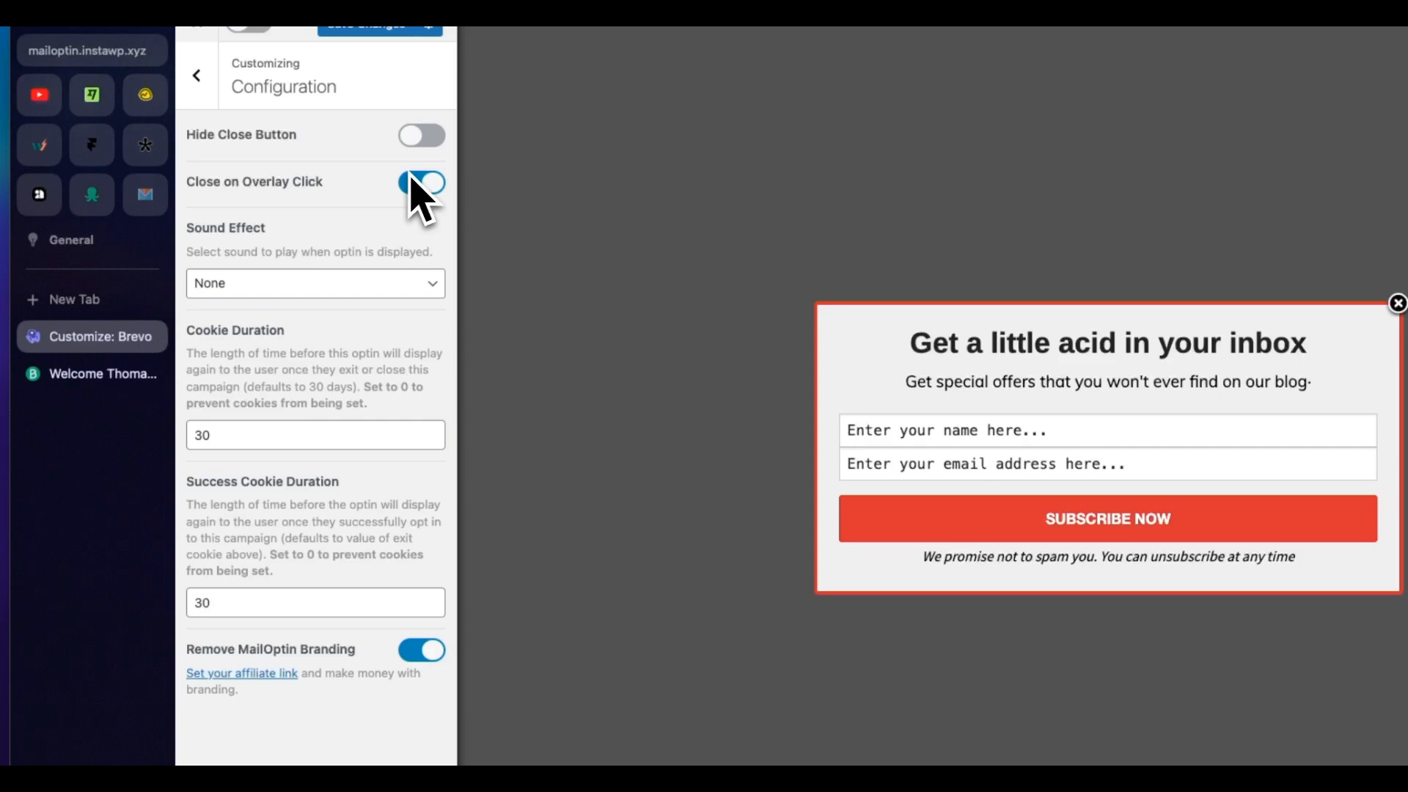
Step: Try the Pop sound effect for the optin and set it back to None
{"action": "left_click", "coordinate": [375, 286]}
{"action": "left_click", "coordinate": [351, 314]}
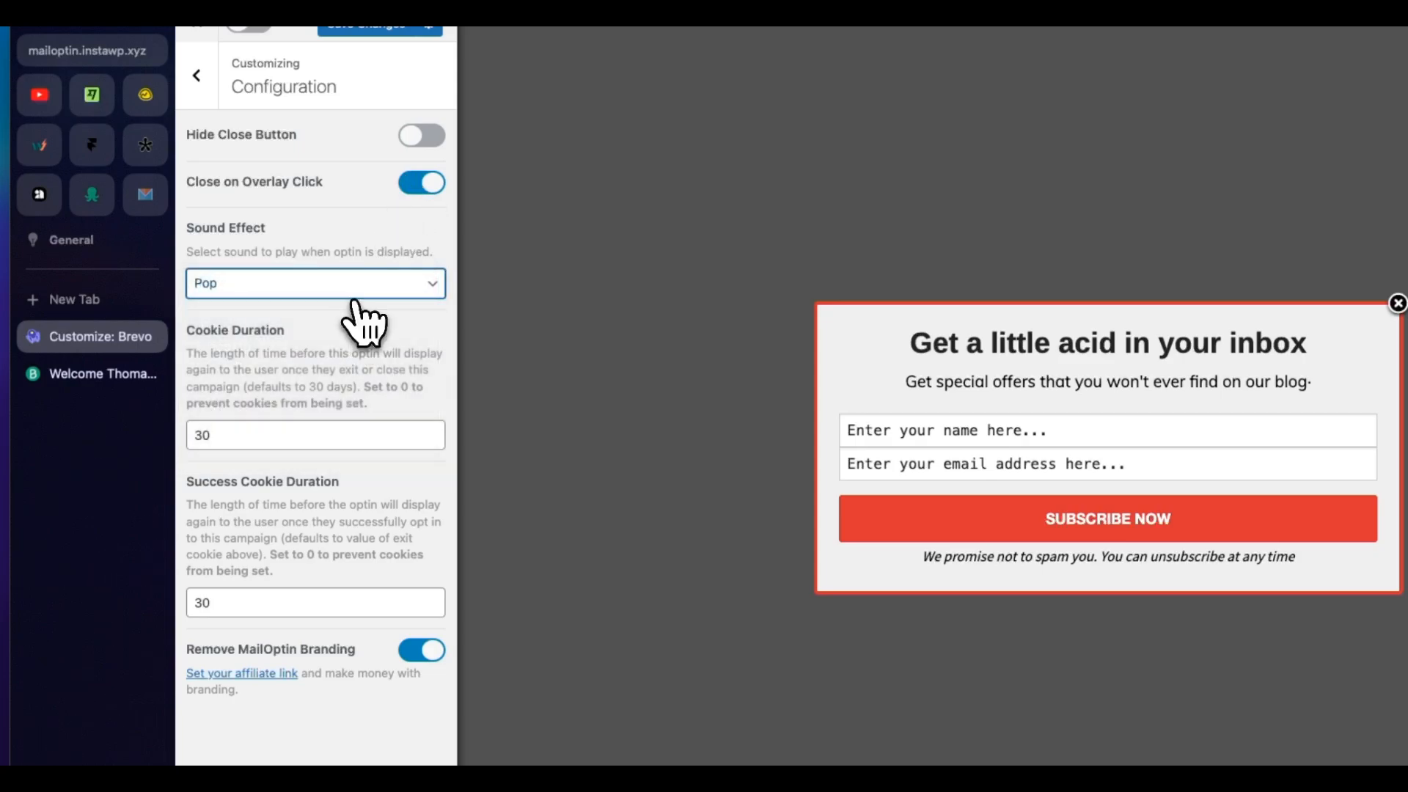
{"action": "left_click", "coordinate": [367, 286]}
{"action": "left_click", "coordinate": [374, 267]}
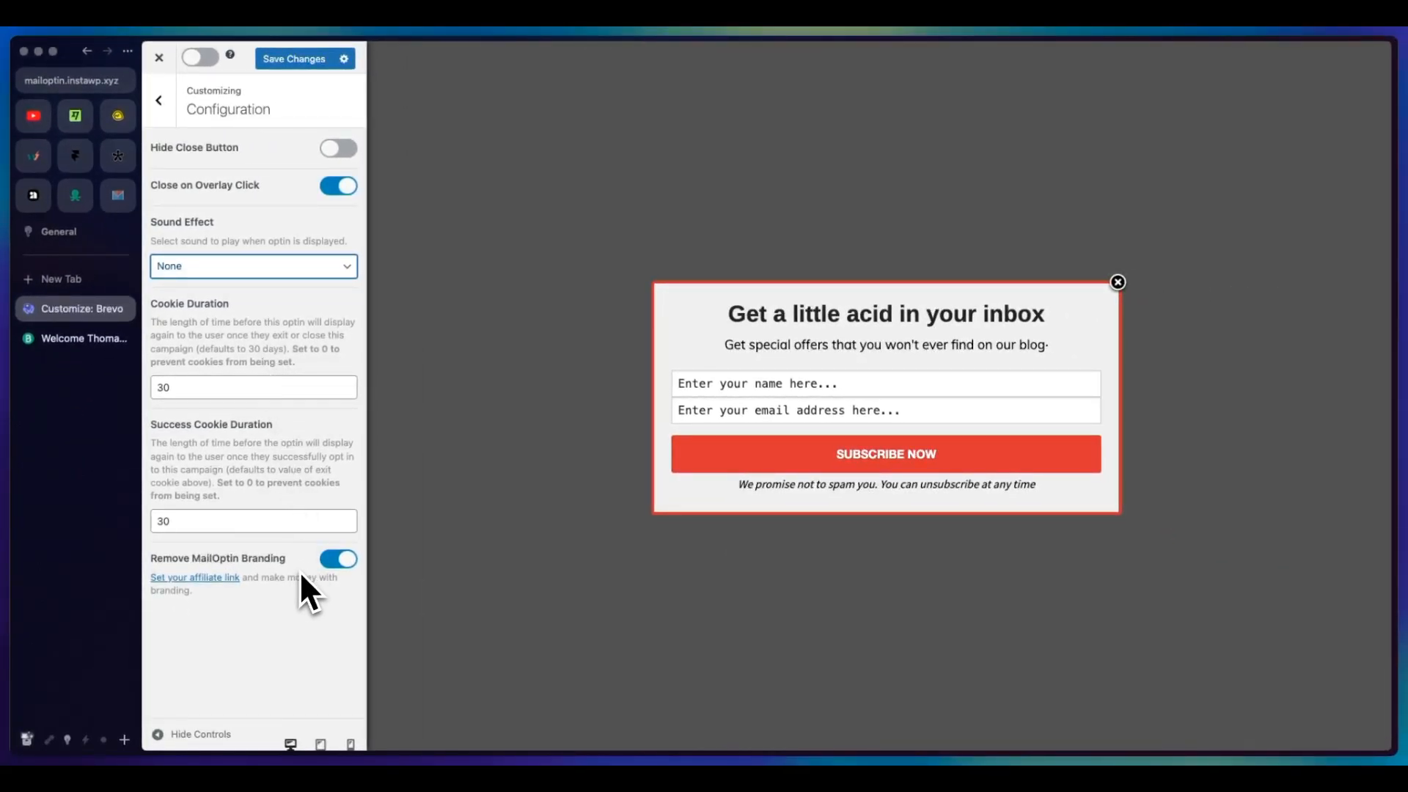
Step: Try switching off Remove MailOptin Branding, turn it on again and leave the configuration settings
{"action": "left_click", "coordinate": [339, 562]}
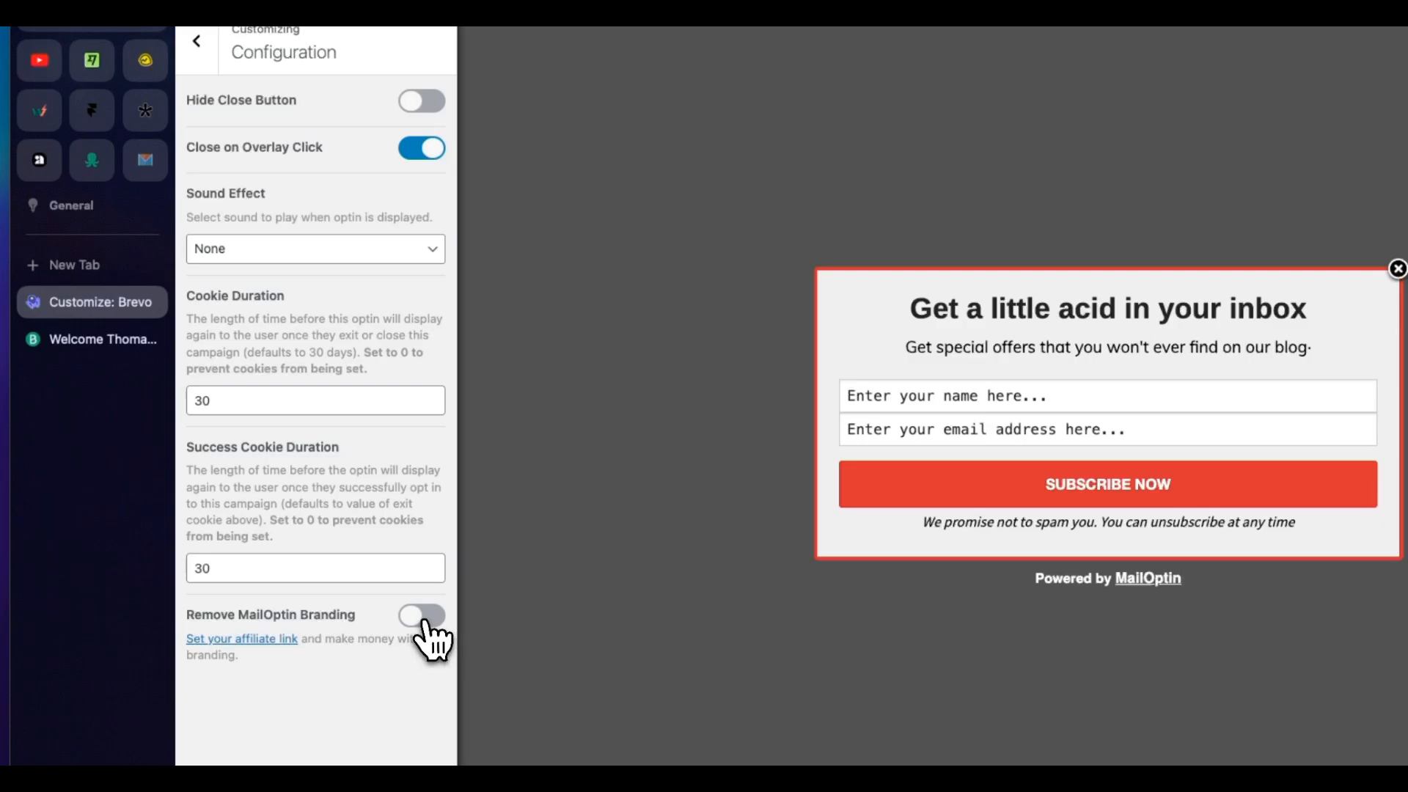
{"action": "left_click", "coordinate": [424, 622]}
{"action": "left_click", "coordinate": [196, 42]}
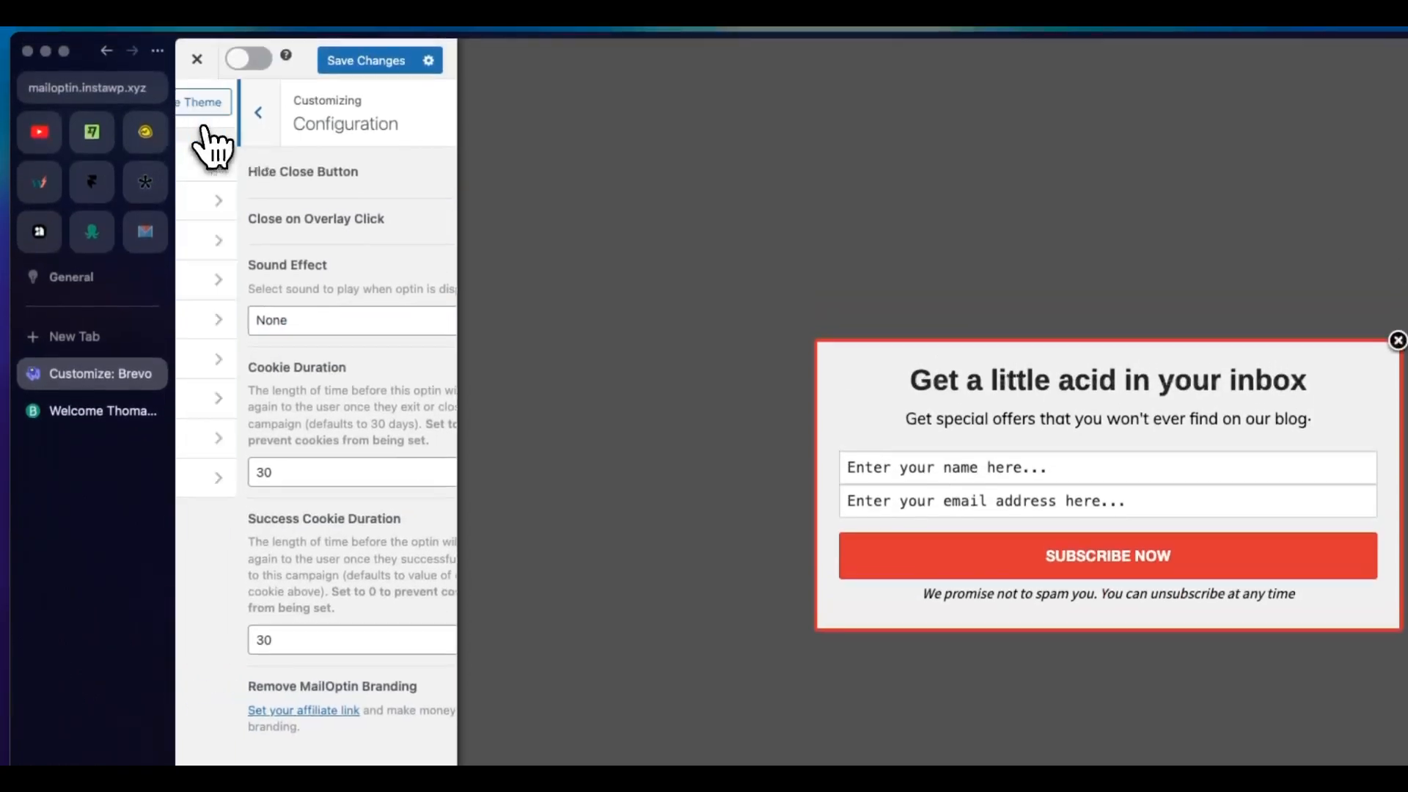
Step: Set the campaign's new integration to Brevo (Sendinblue) with the email list "Your first list"
{"action": "left_click", "coordinate": [290, 396]}
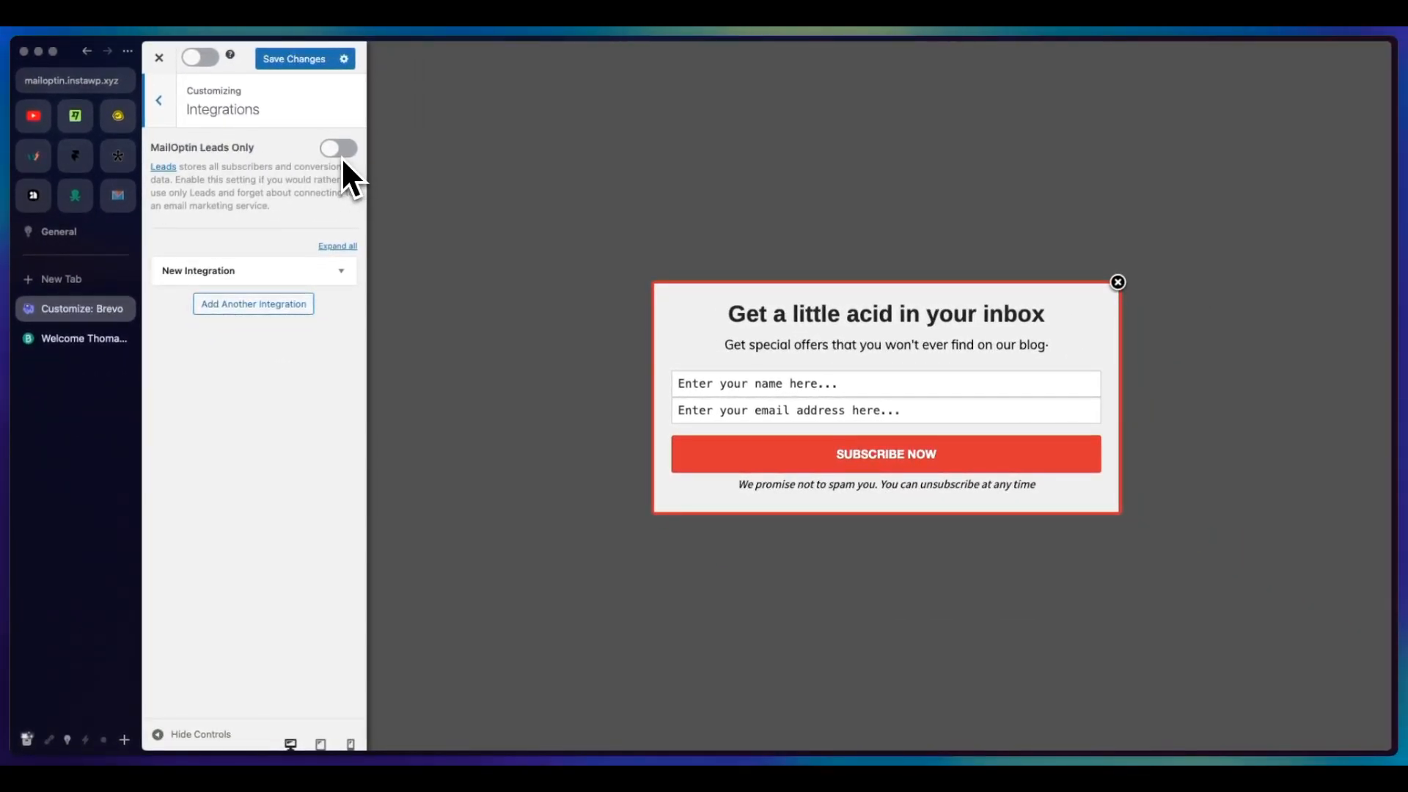
{"action": "left_click", "coordinate": [339, 271]}
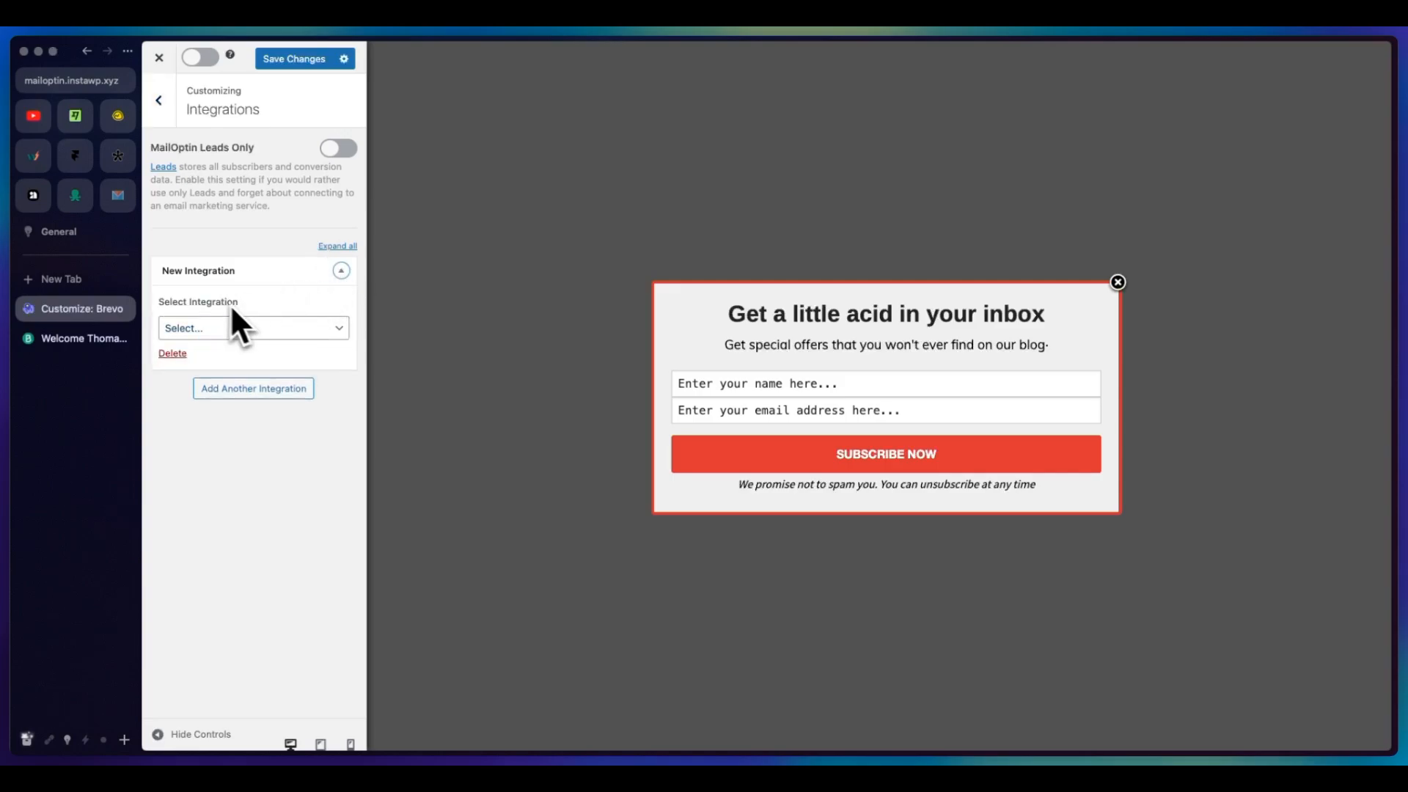
{"action": "left_click", "coordinate": [292, 330]}
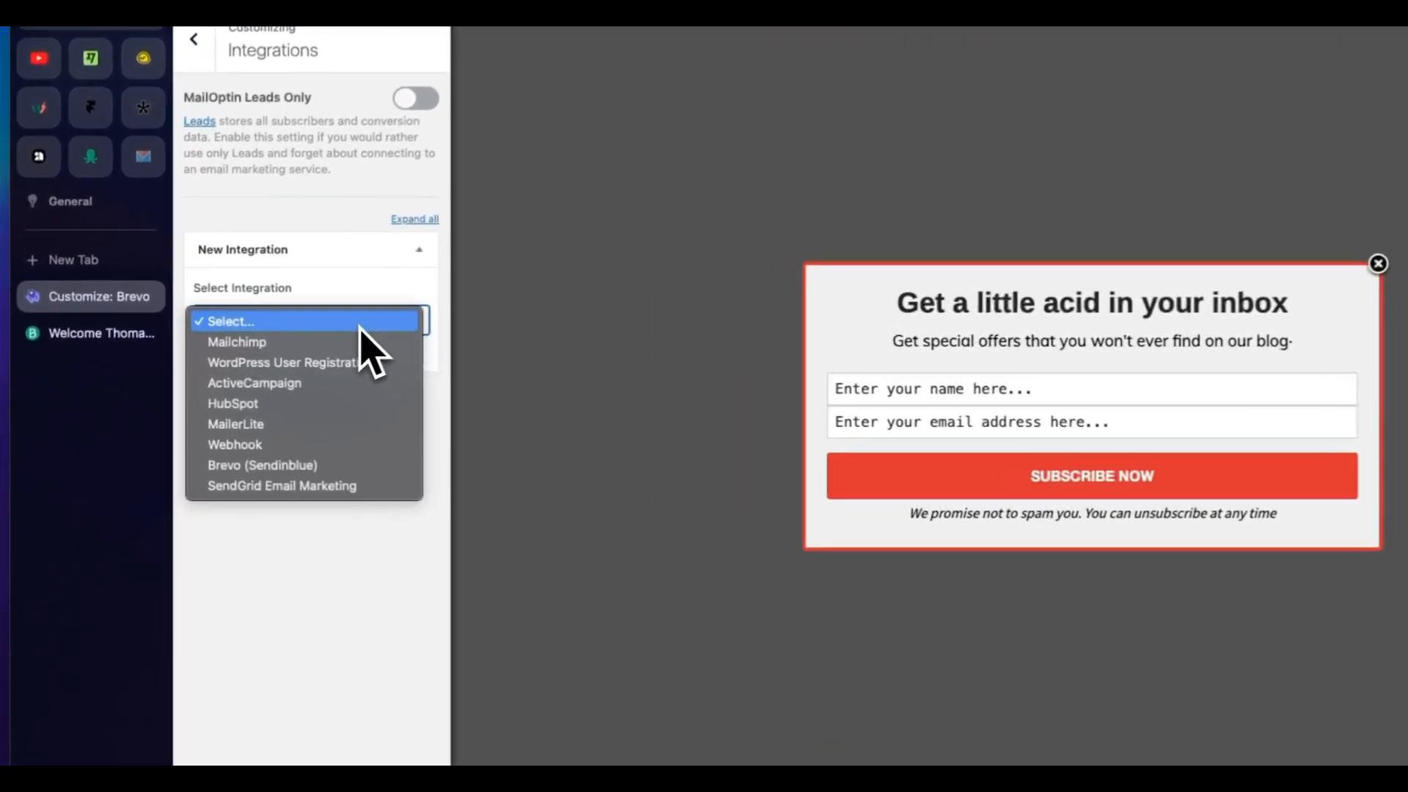
{"action": "left_click", "coordinate": [316, 467]}
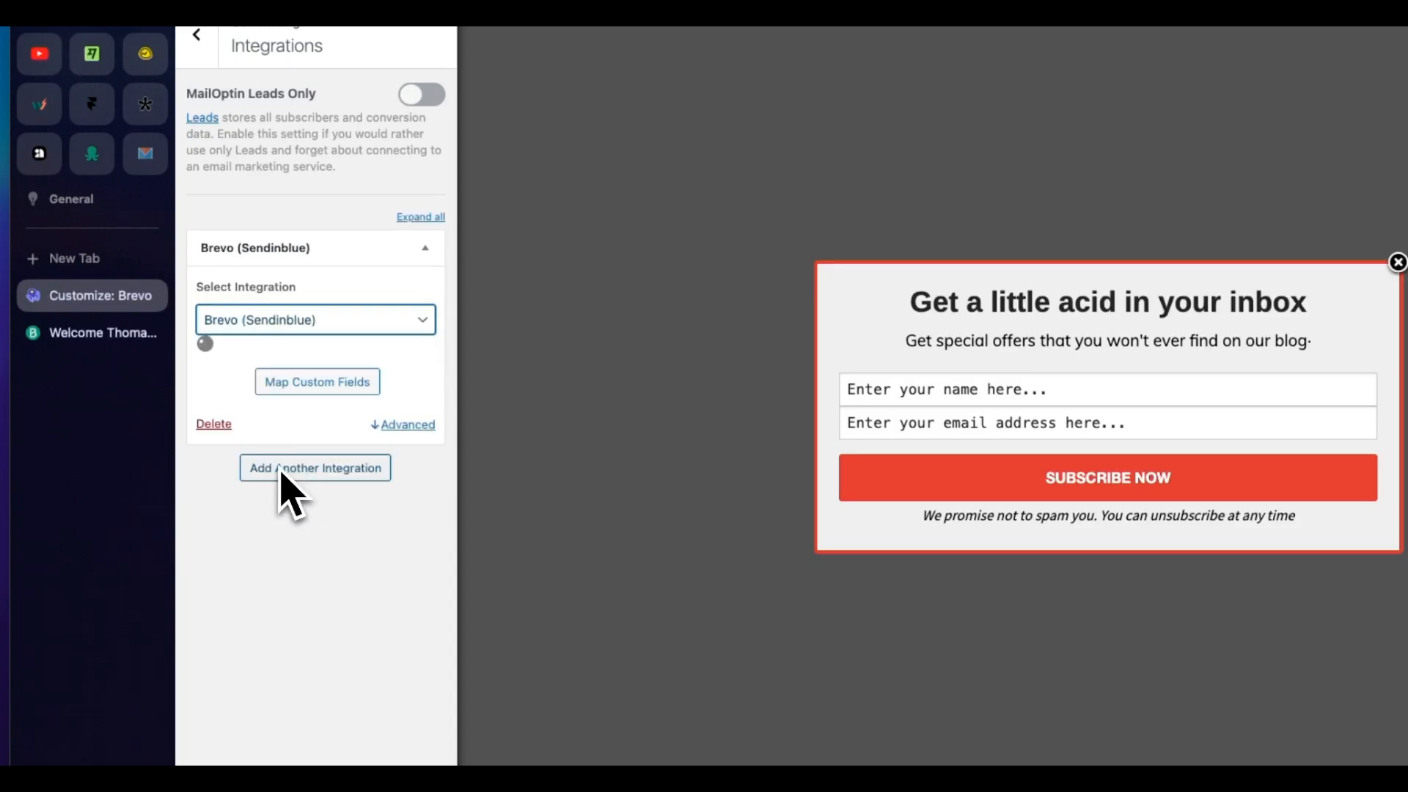
{"action": "left_click", "coordinate": [330, 389]}
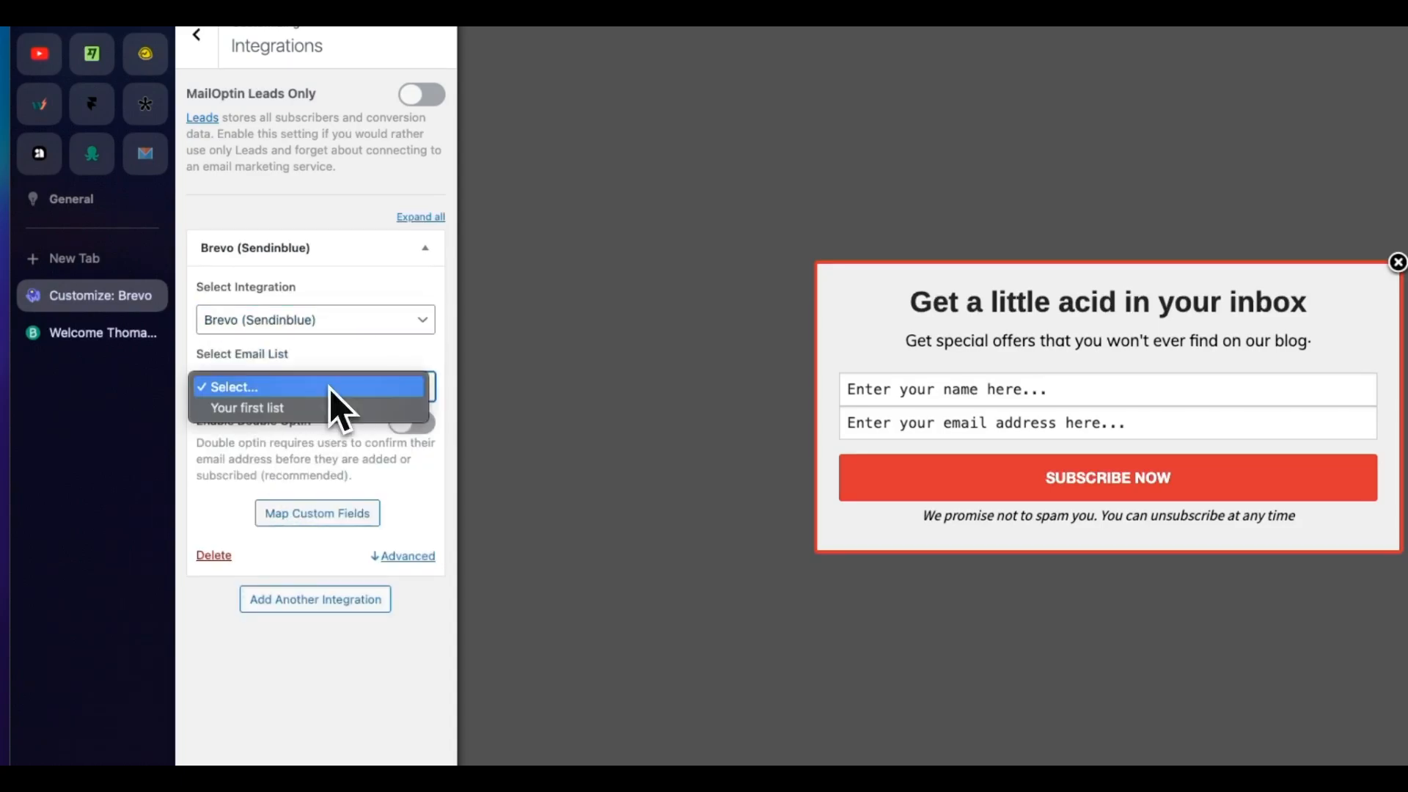
{"action": "left_click", "coordinate": [276, 408]}
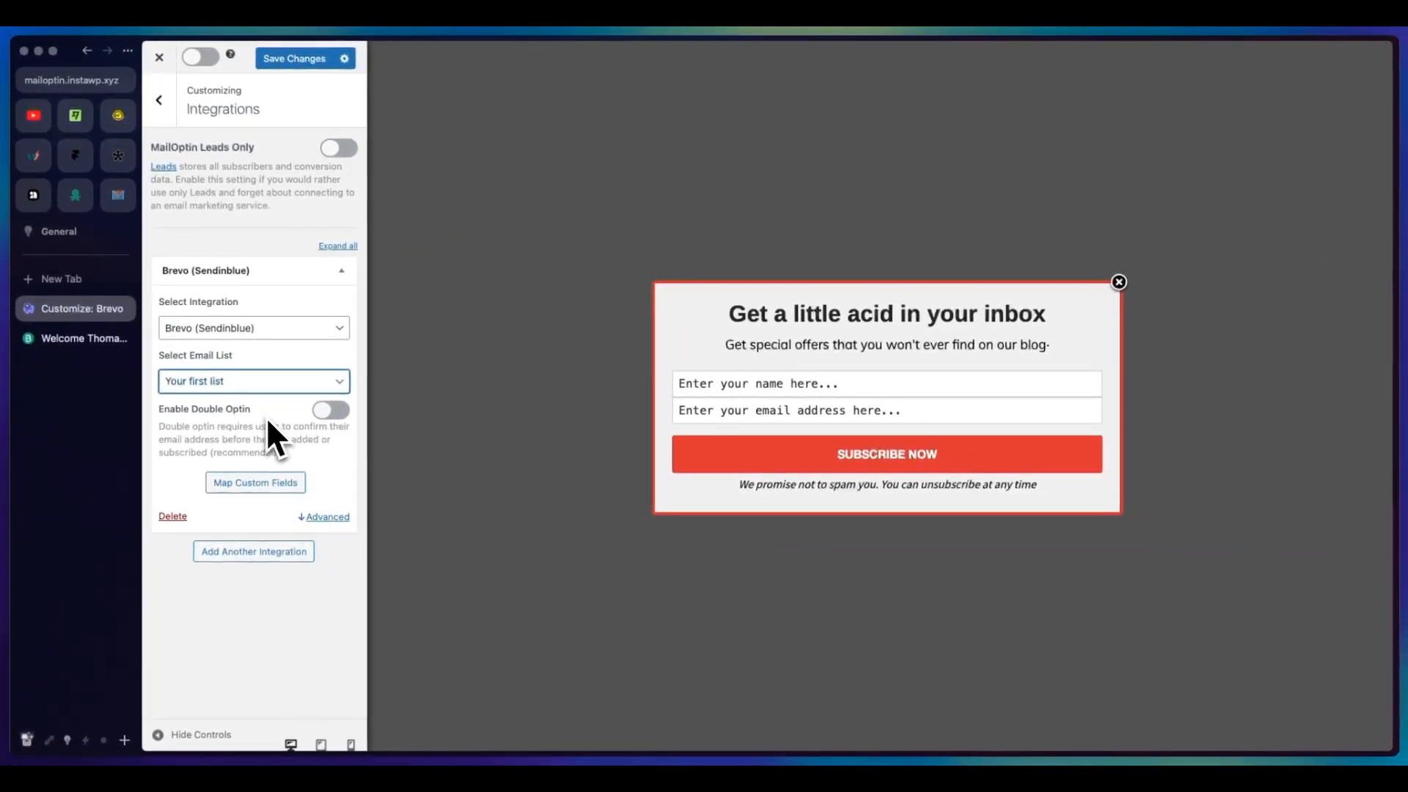
Step: Inspect the Brevo integration's custom field mapping and the choices for the SMS field, leaving everything unmapped
{"action": "left_click", "coordinate": [256, 481]}
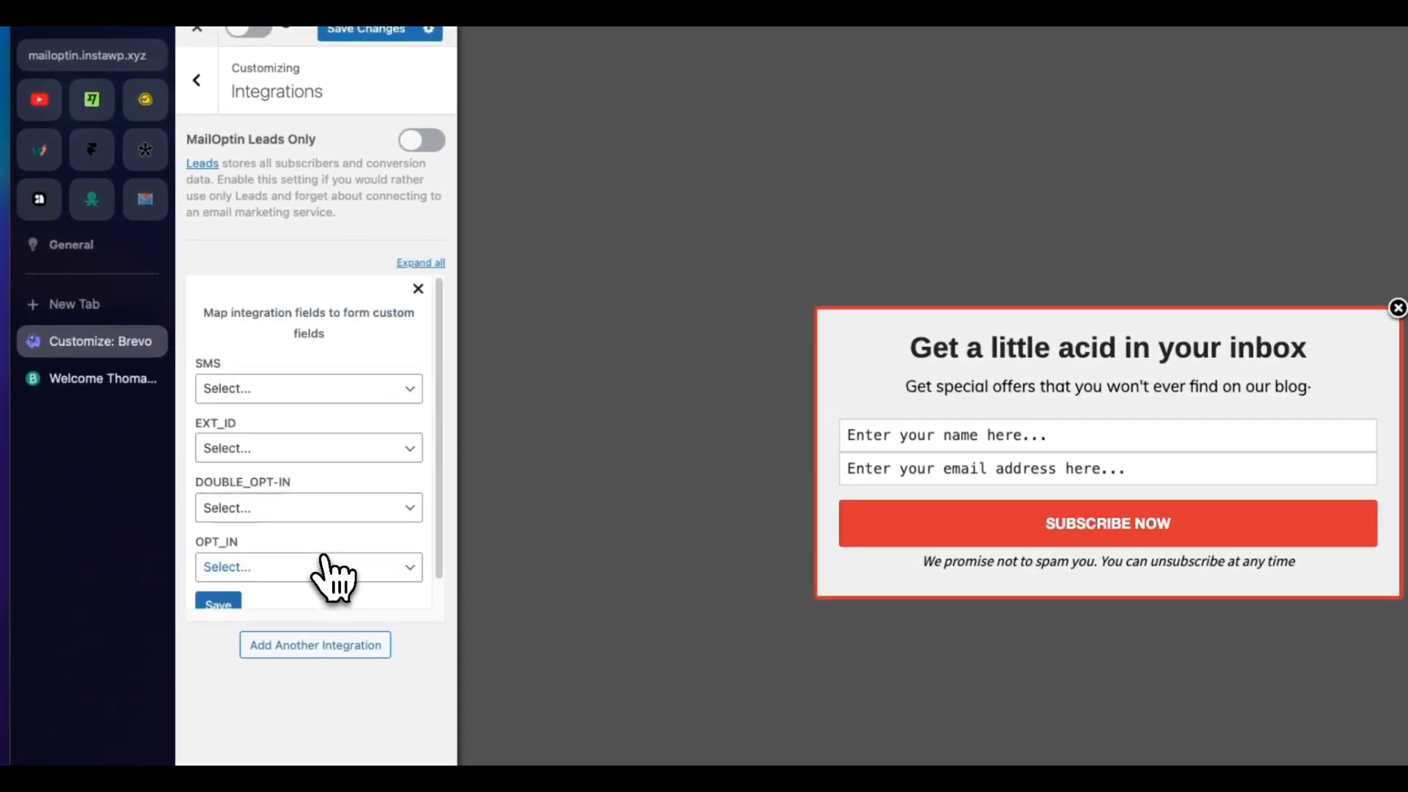
{"action": "scroll", "coordinate": [322, 447], "scroll_direction": "down", "scroll_amount": 1}
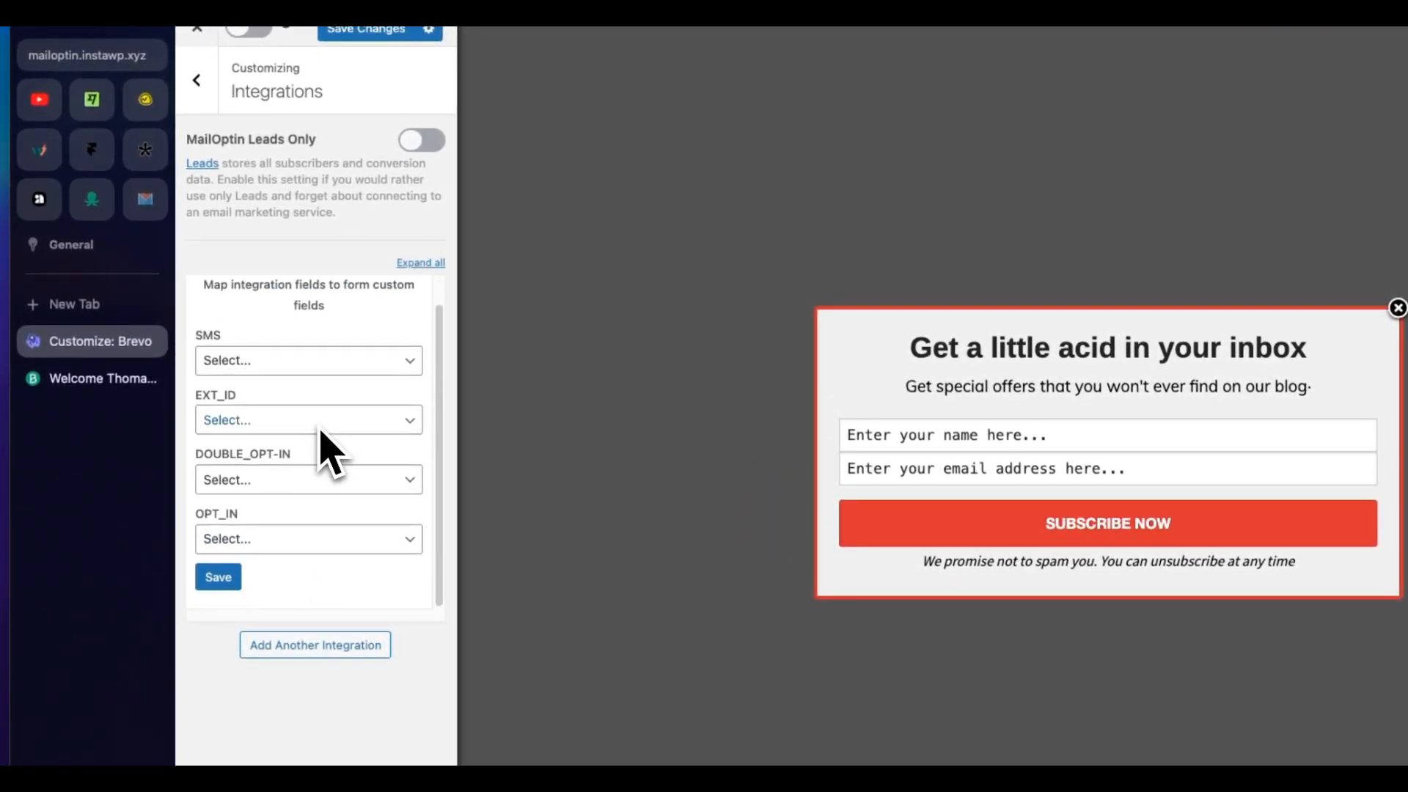
{"action": "scroll", "coordinate": [323, 445], "scroll_direction": "up", "scroll_amount": 1}
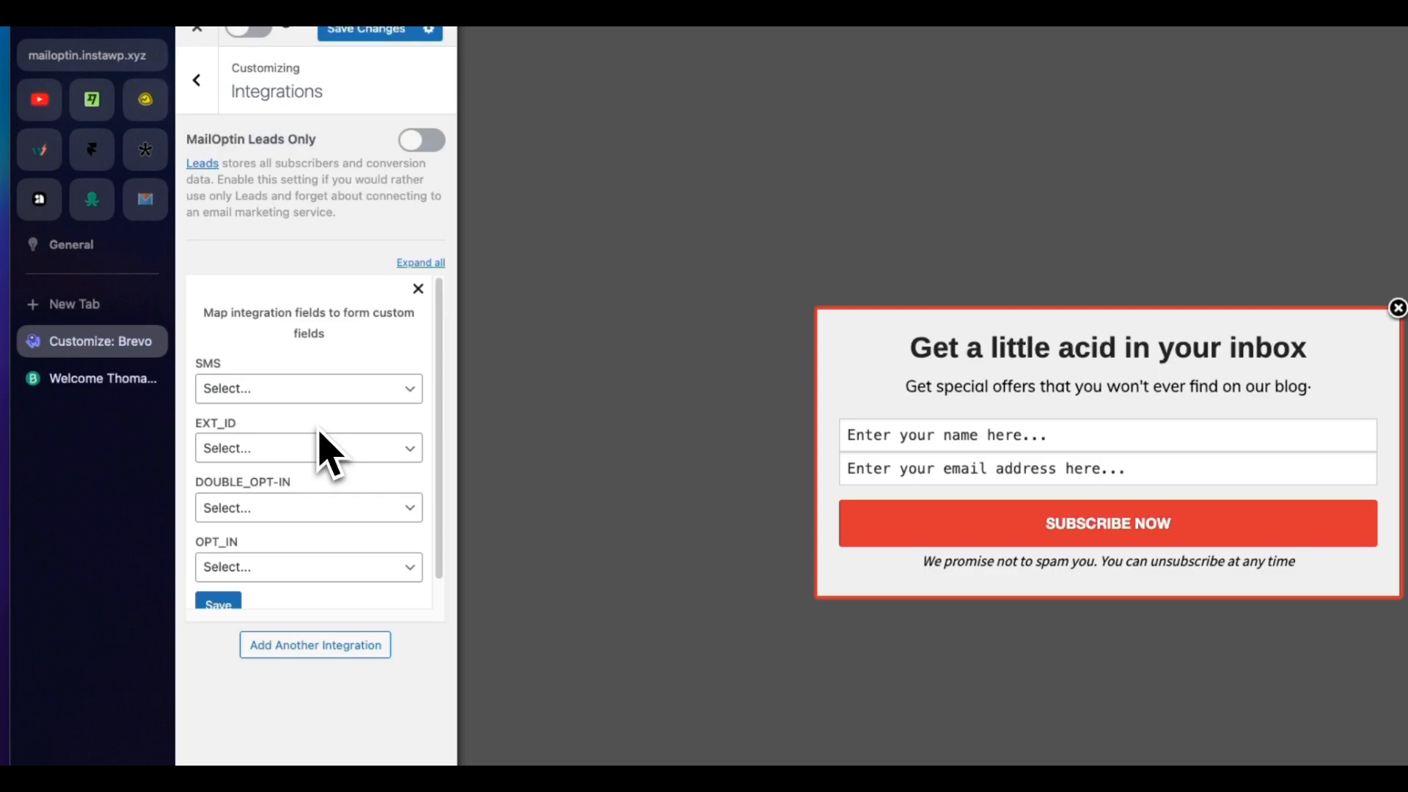
{"action": "left_click", "coordinate": [345, 392]}
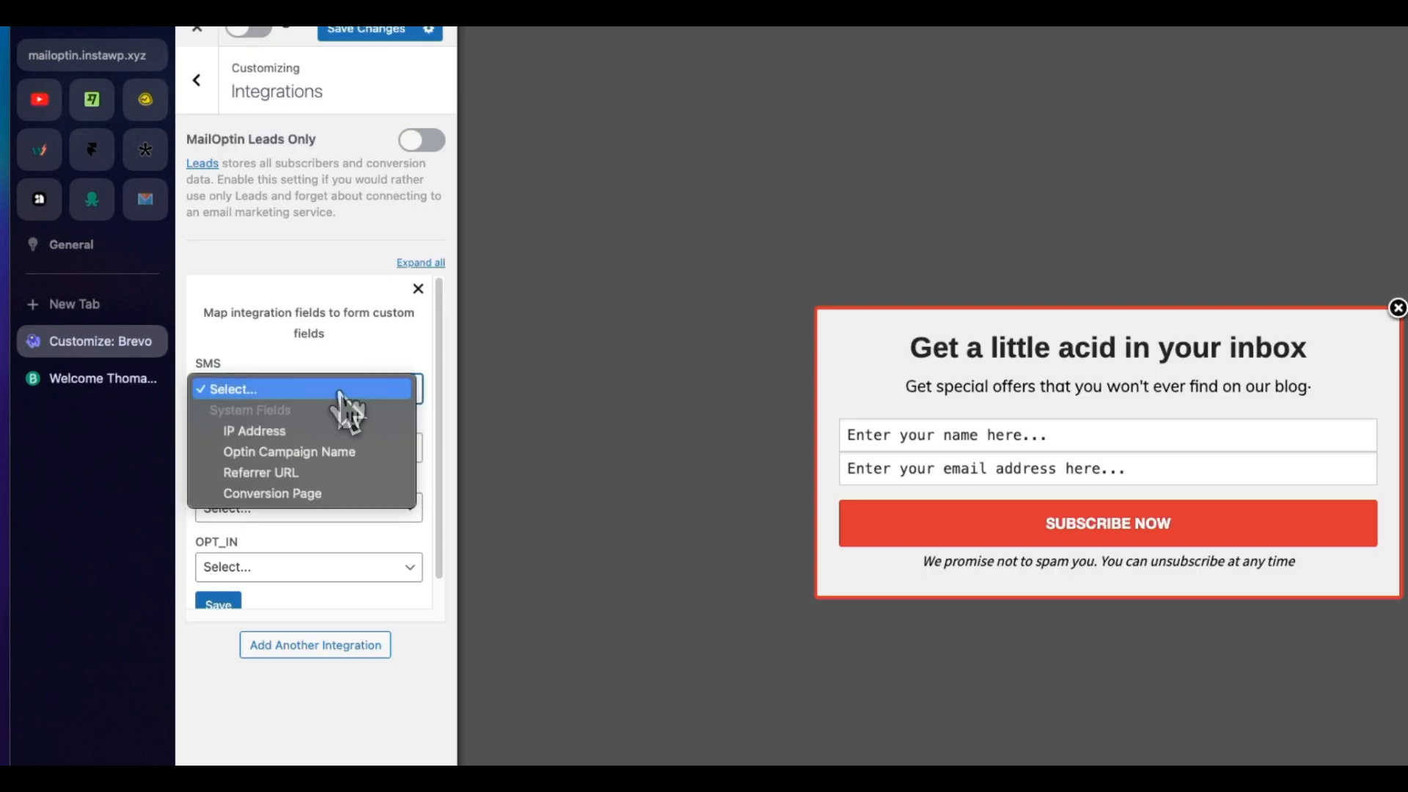
{"action": "left_click", "coordinate": [276, 349]}
{"action": "left_click", "coordinate": [275, 348]}
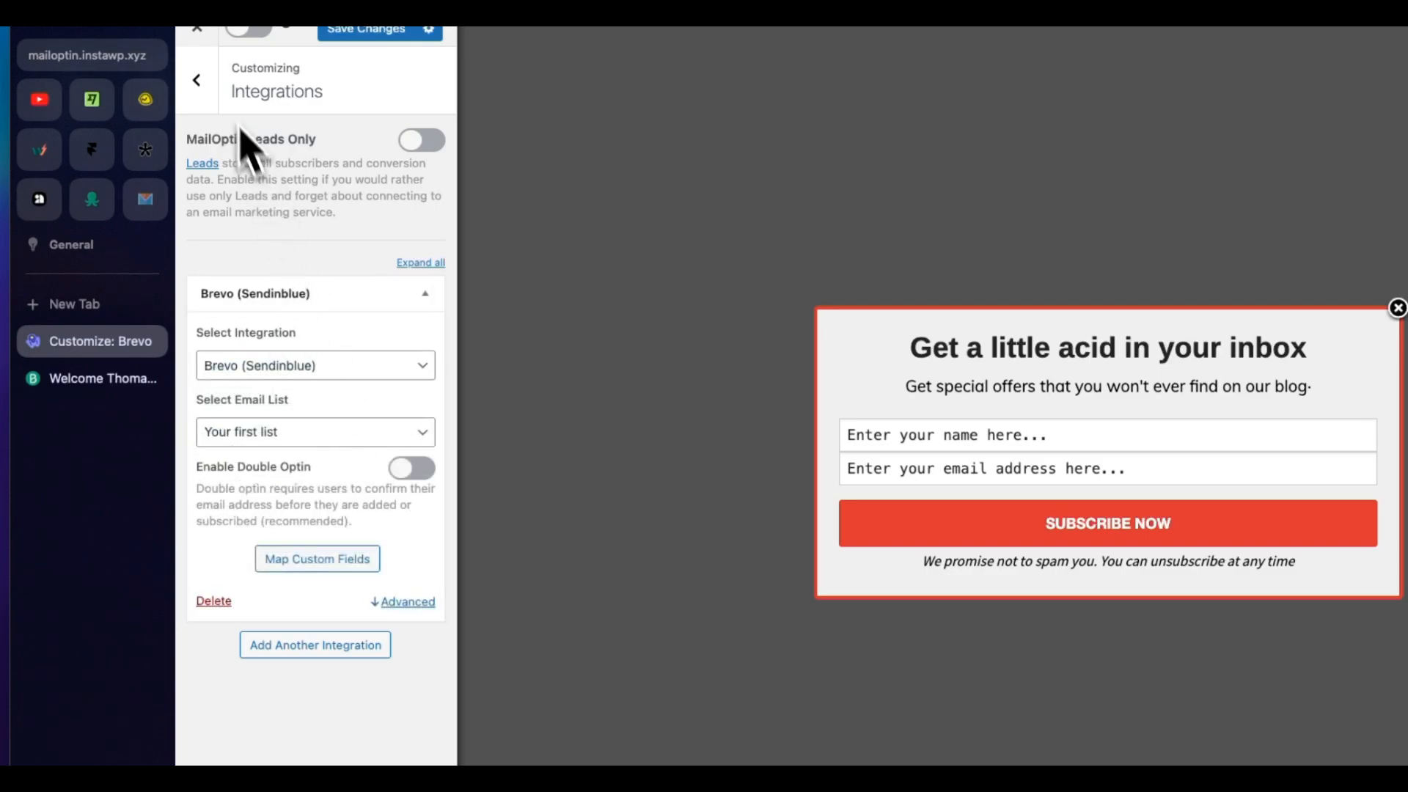
{"action": "left_click", "coordinate": [196, 80]}
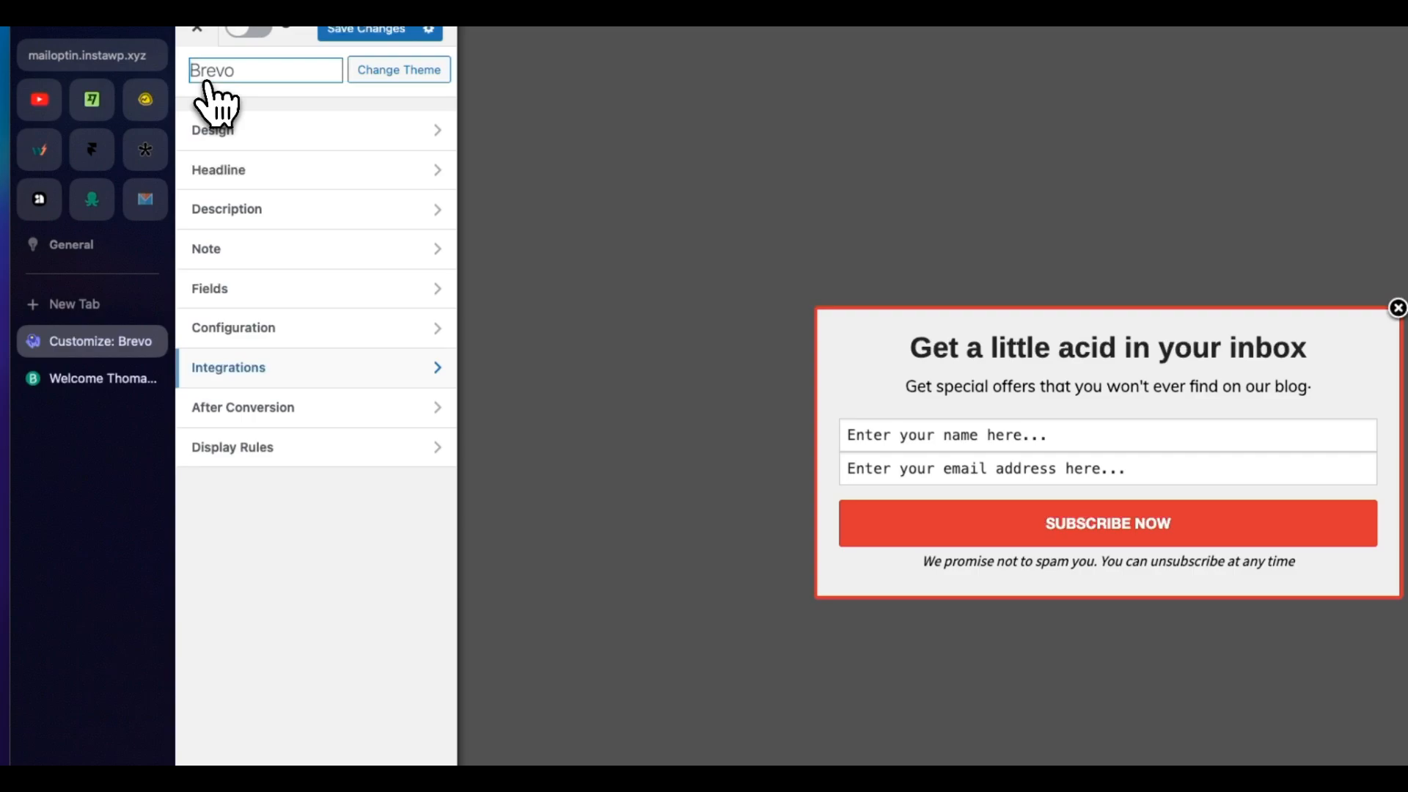
Step: Review the After Conversion settings and the autoresponder email's configuration, and return to the campaign's settings overview
{"action": "left_click", "coordinate": [277, 406]}
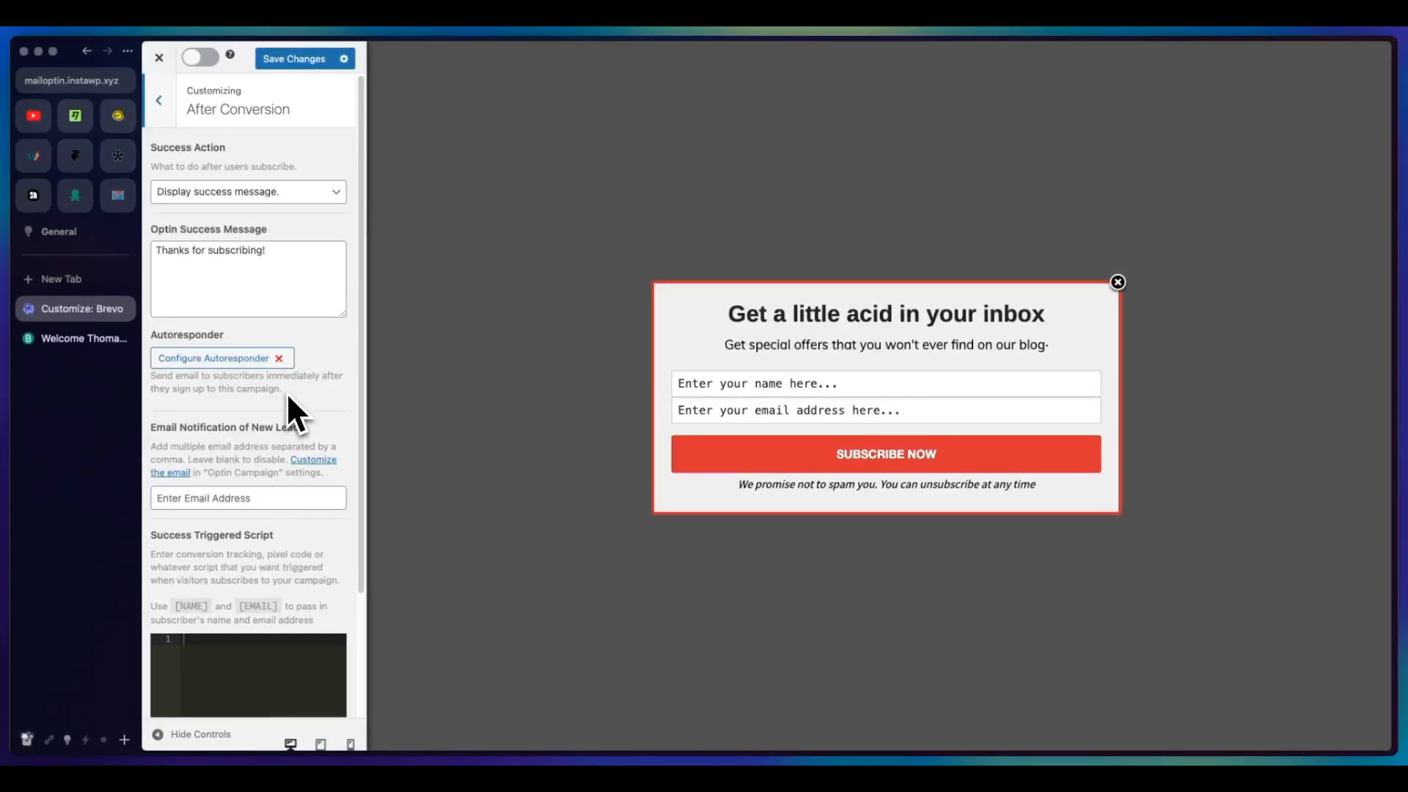
{"action": "left_click", "coordinate": [250, 362]}
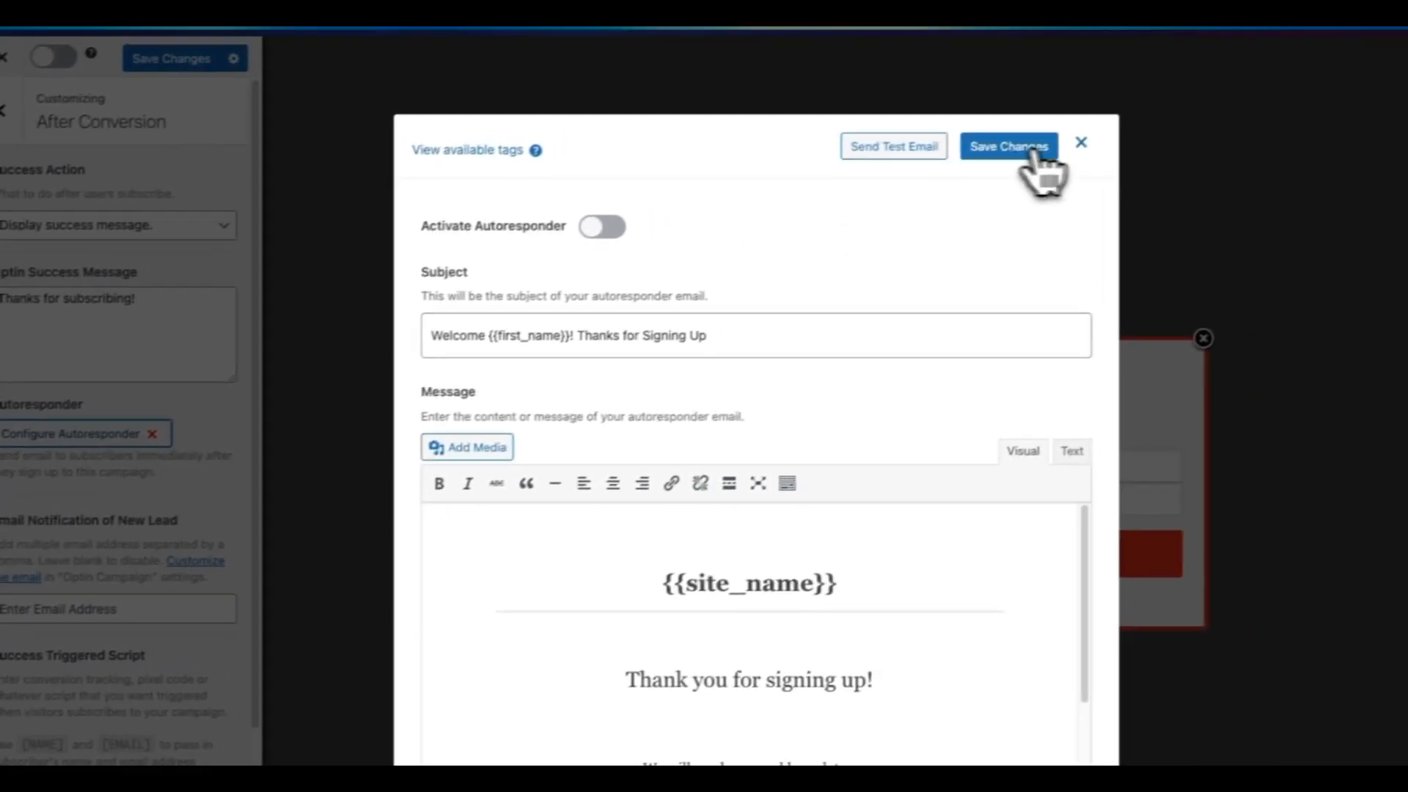
{"action": "left_click", "coordinate": [1193, 120]}
{"action": "left_click", "coordinate": [120, 107]}
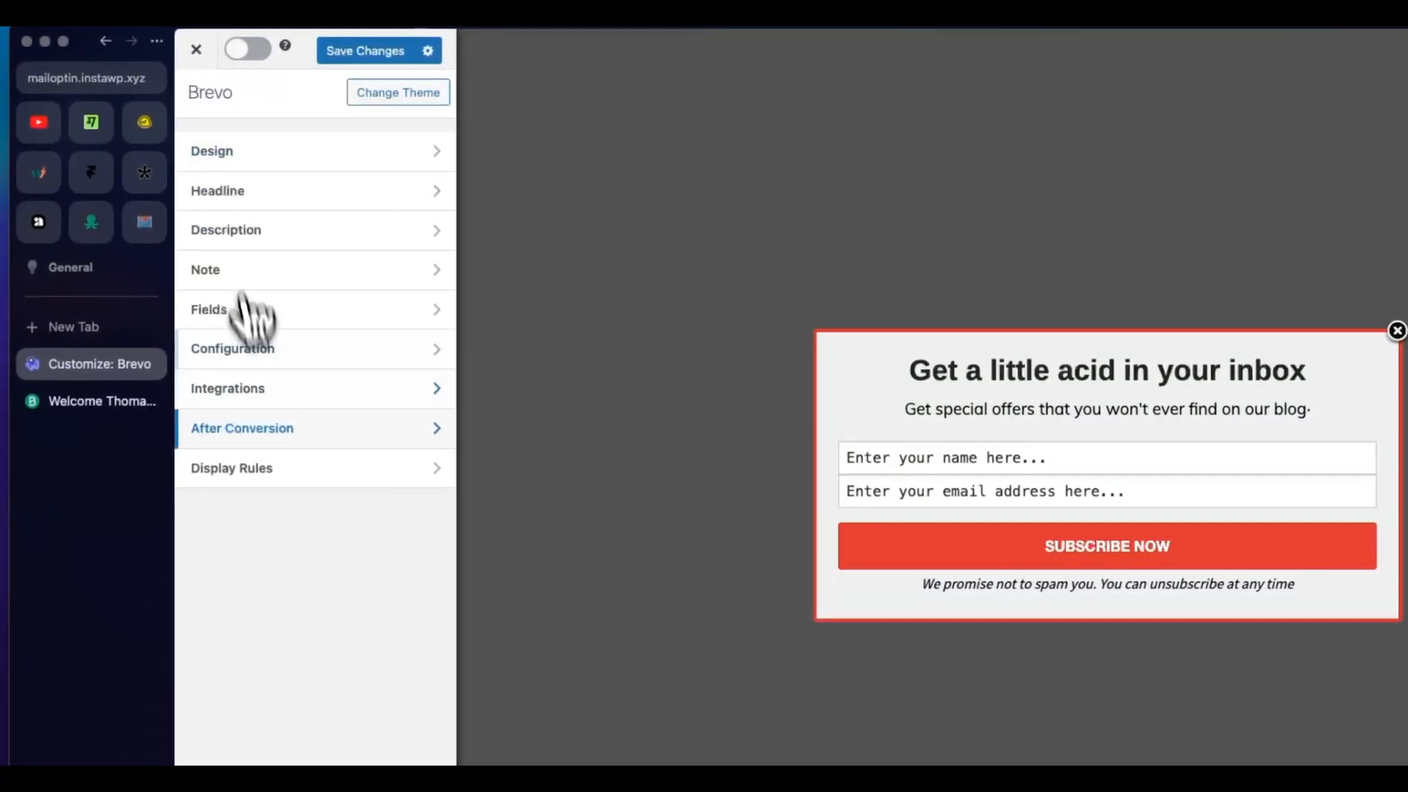
Step: Set the After 'X' seconds display rule to show the optin after 3 seconds and activate the rule
{"action": "left_click", "coordinate": [231, 470]}
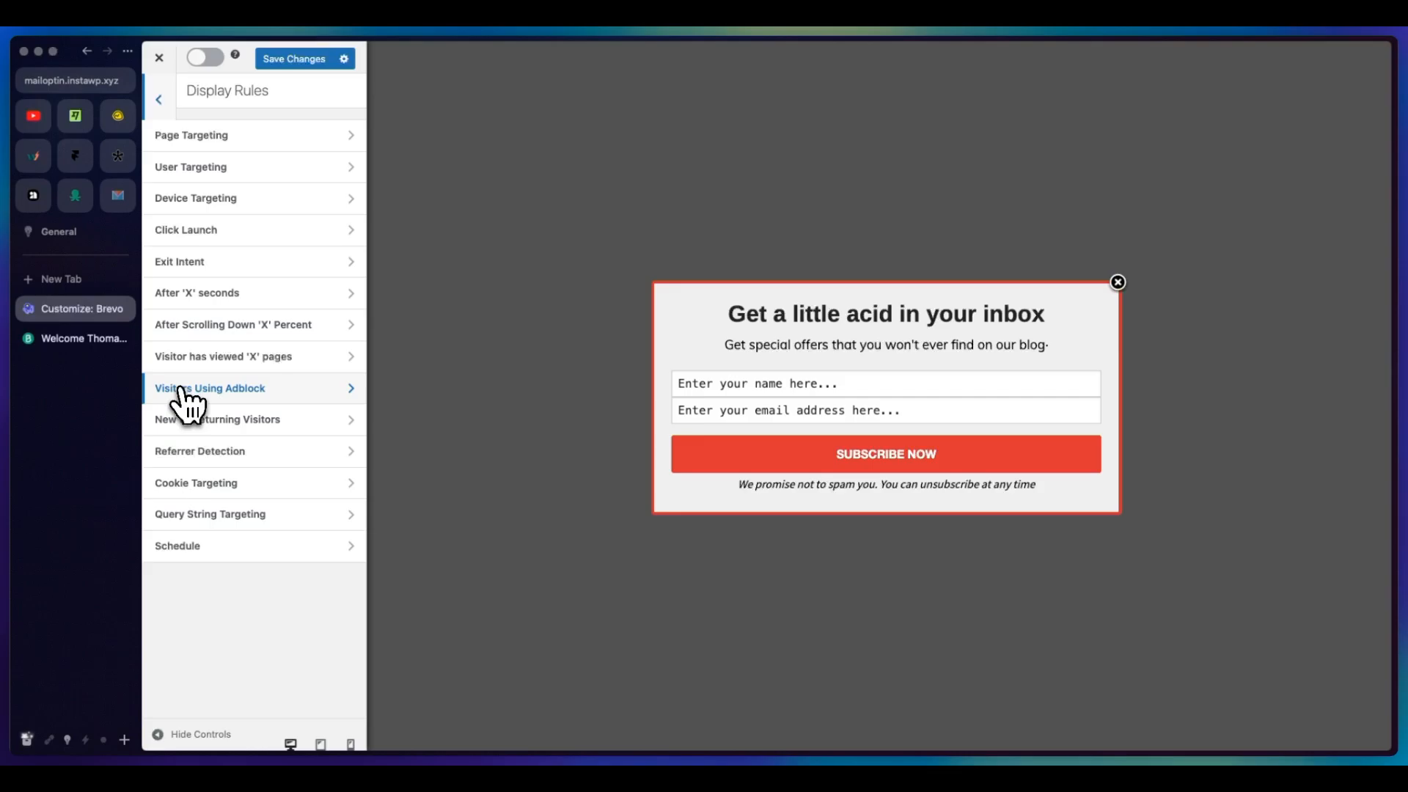
{"action": "left_click", "coordinate": [242, 292]}
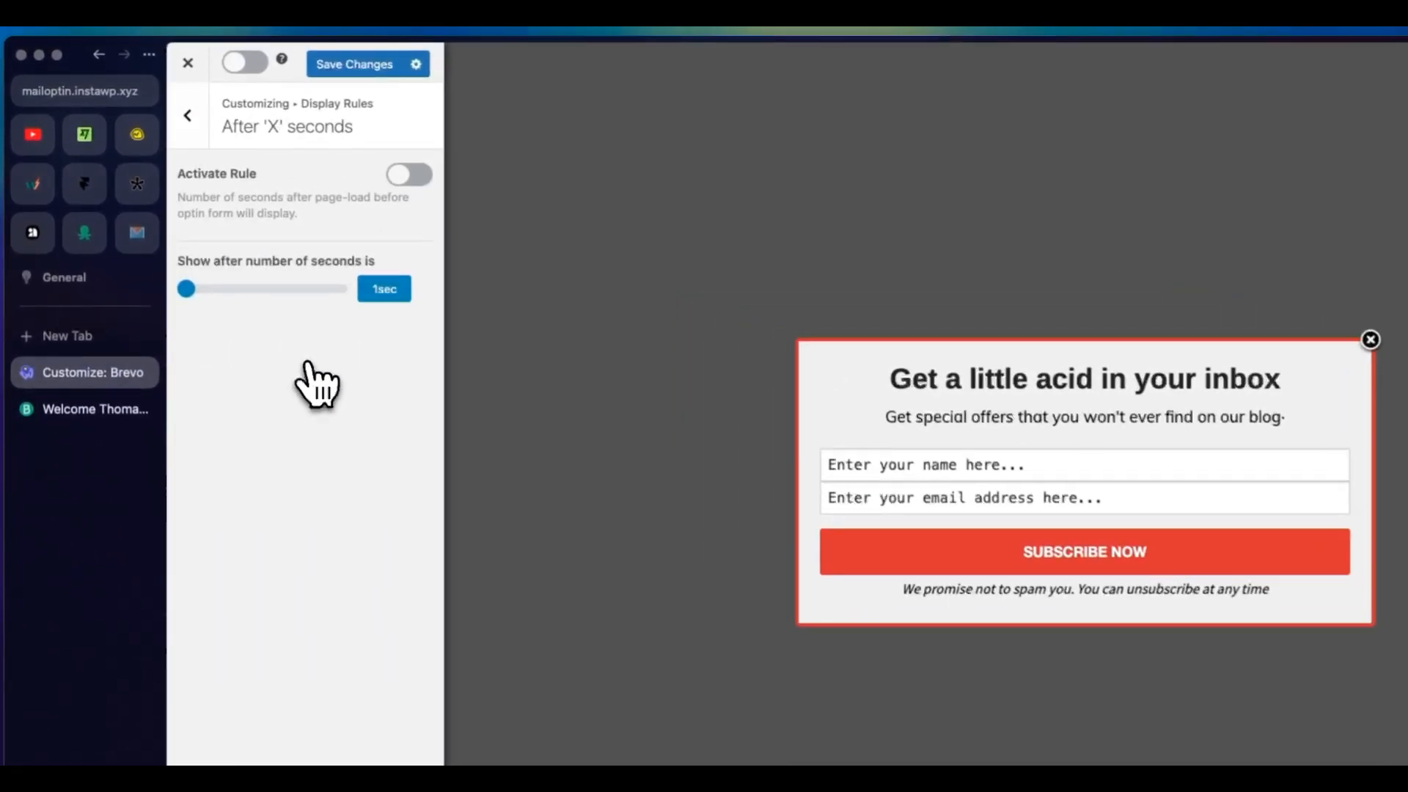
{"action": "left_click", "coordinate": [191, 294]}
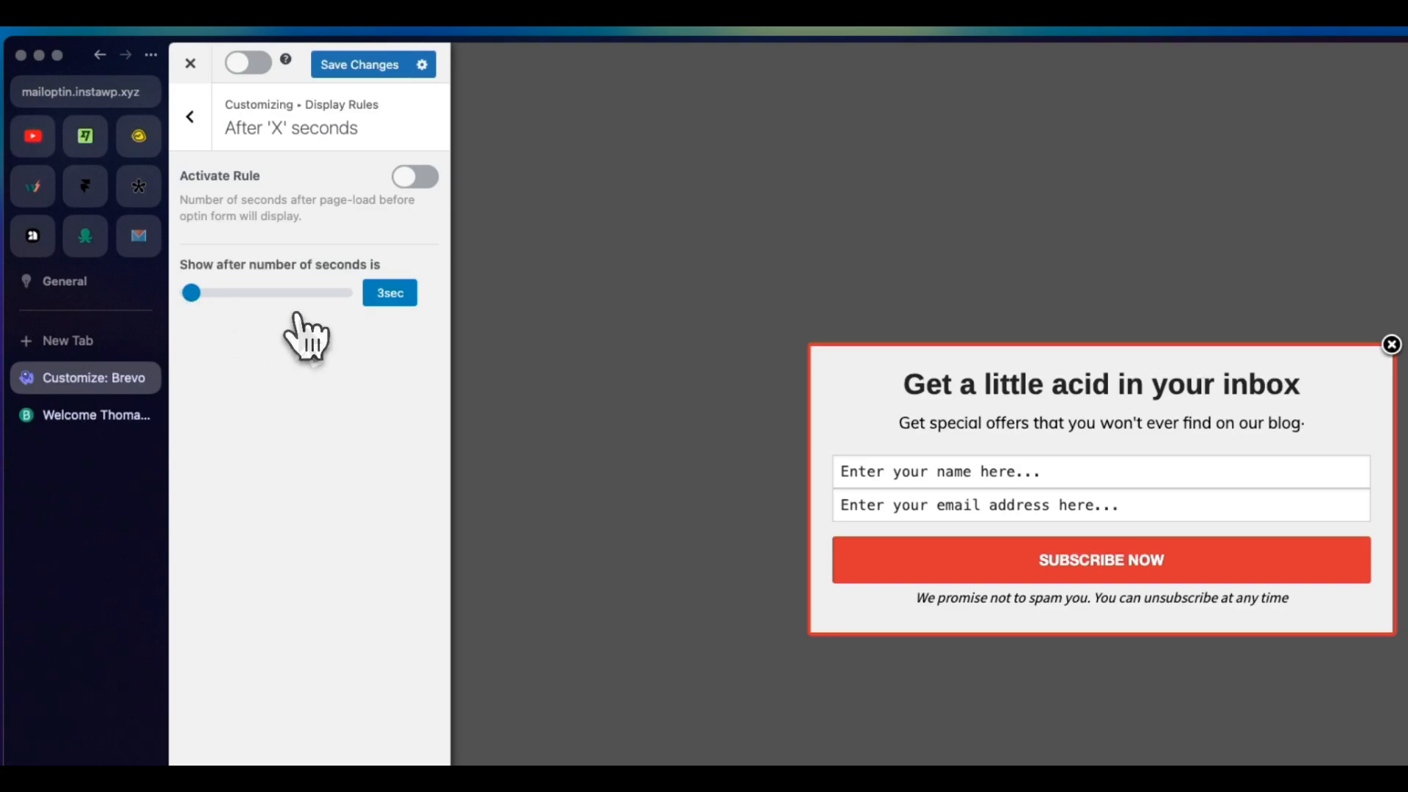
{"action": "left_click", "coordinate": [414, 179]}
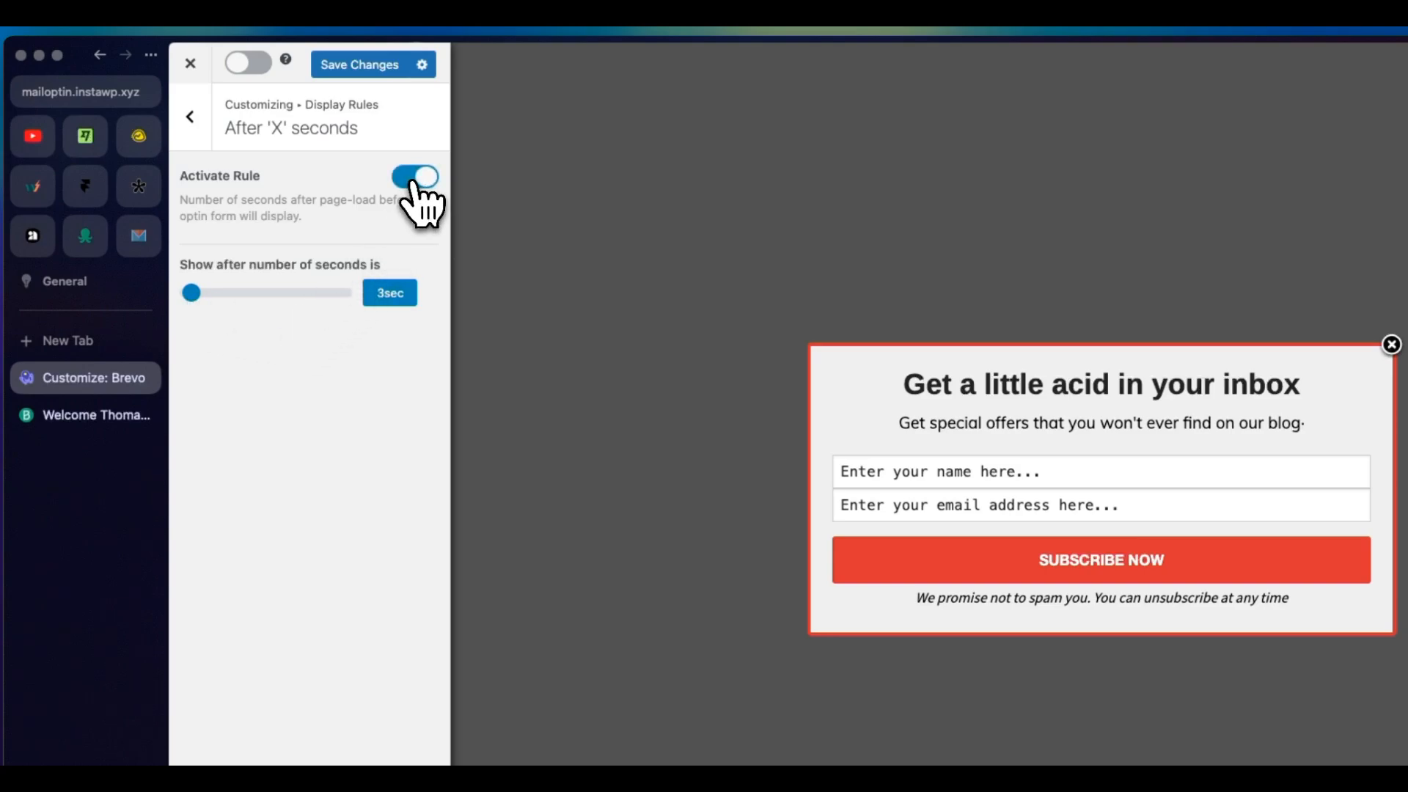
Step: Save the Brevo optin campaign's changes, activate the campaign and exit to the Optin Campaigns list
{"action": "left_click", "coordinate": [193, 119]}
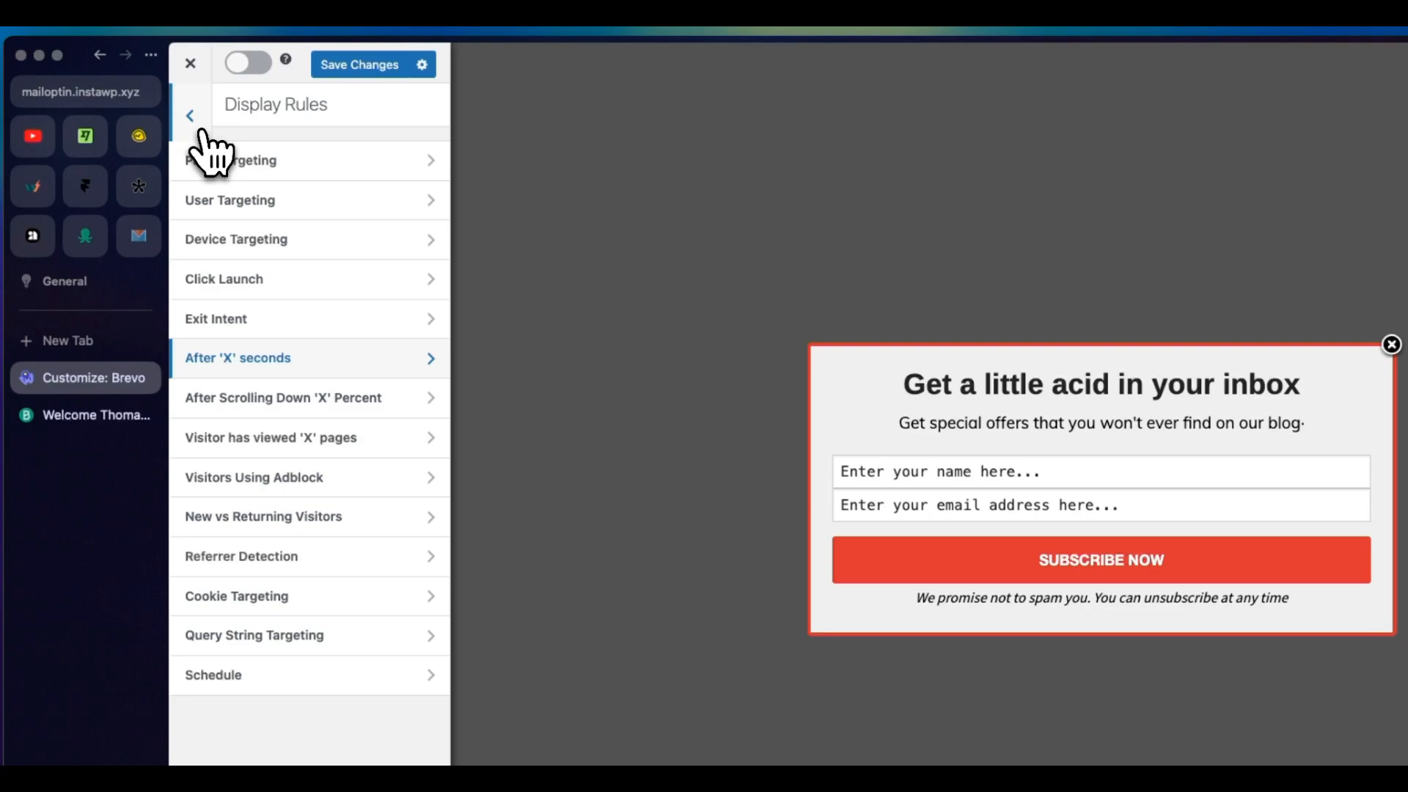
{"action": "left_click", "coordinate": [200, 130]}
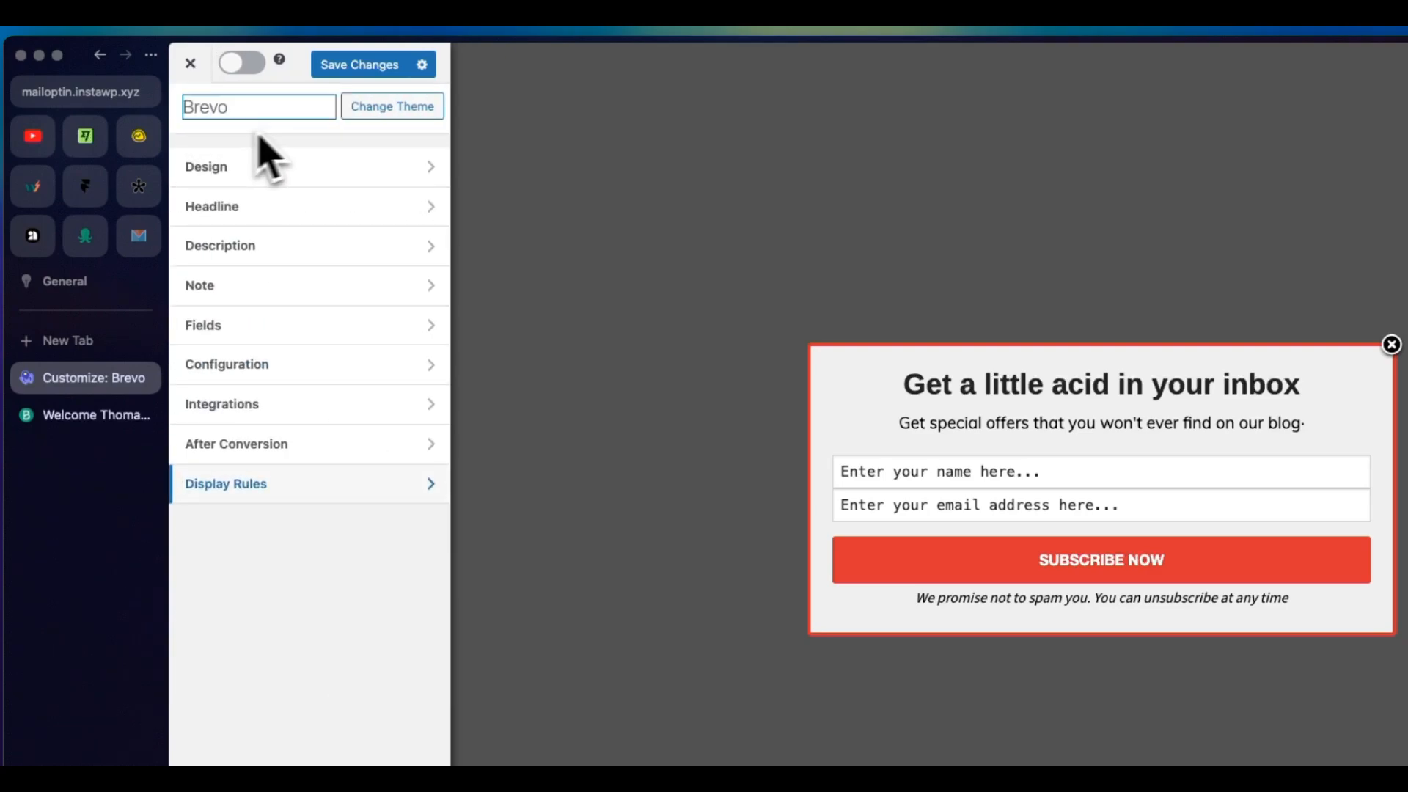
{"action": "left_click", "coordinate": [334, 66]}
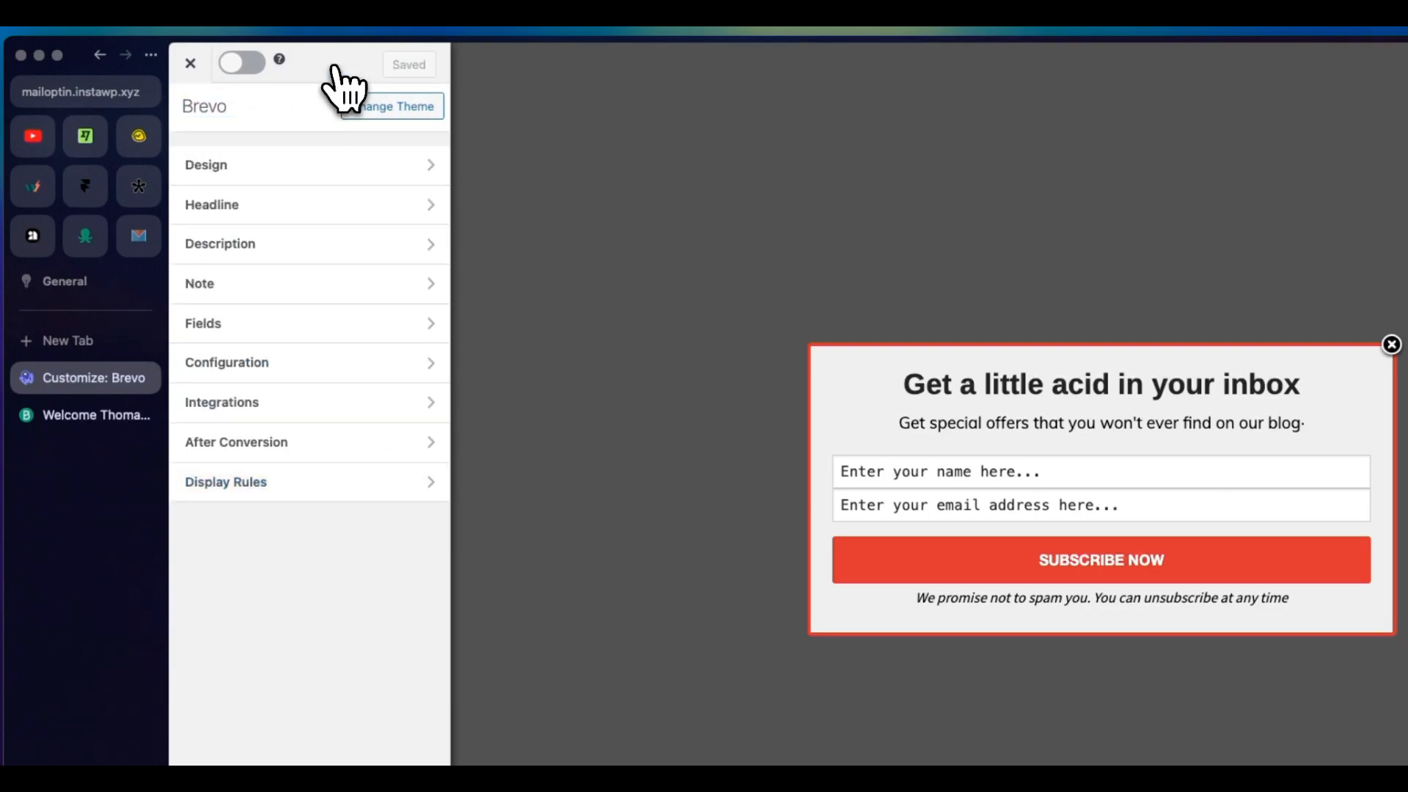
{"action": "left_click", "coordinate": [248, 64]}
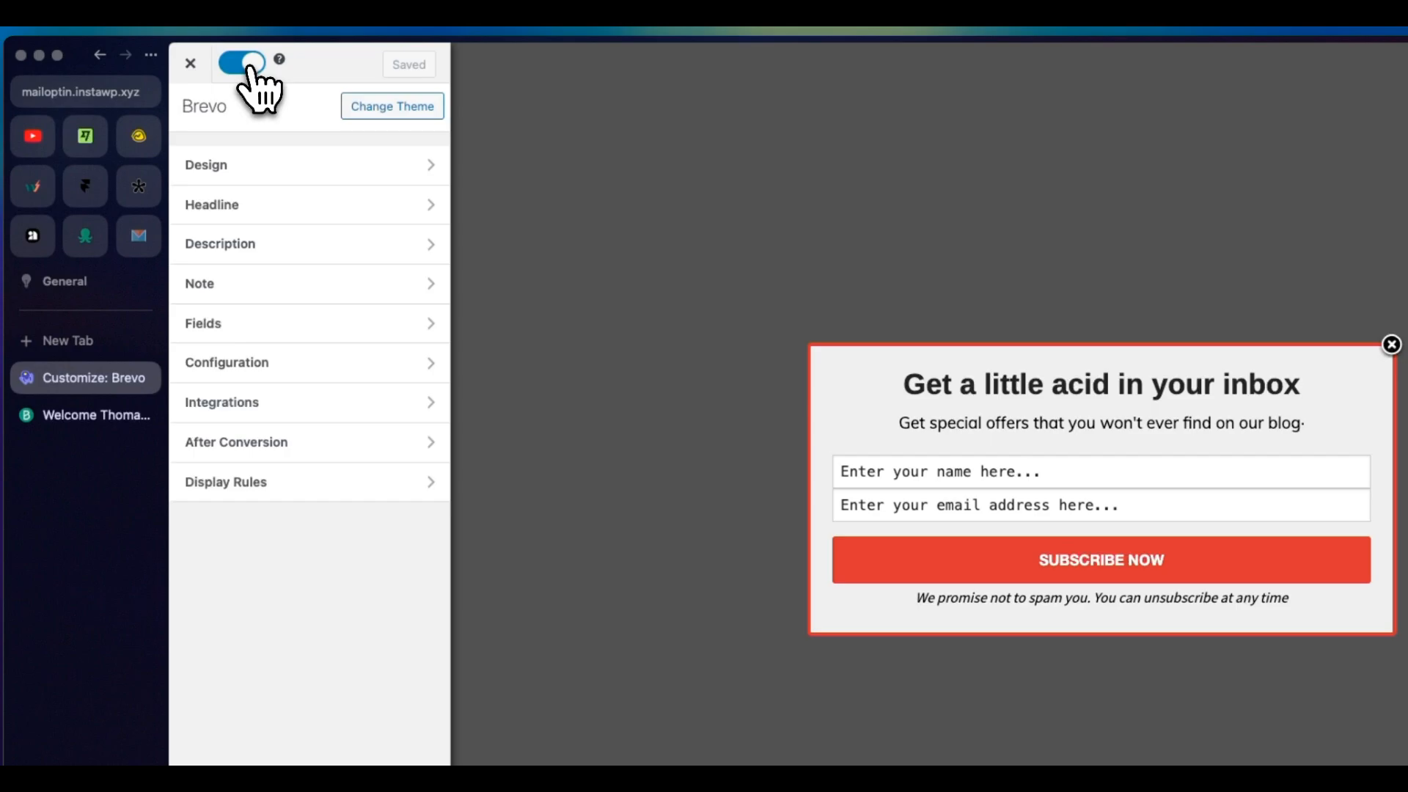
{"action": "left_click", "coordinate": [191, 64]}
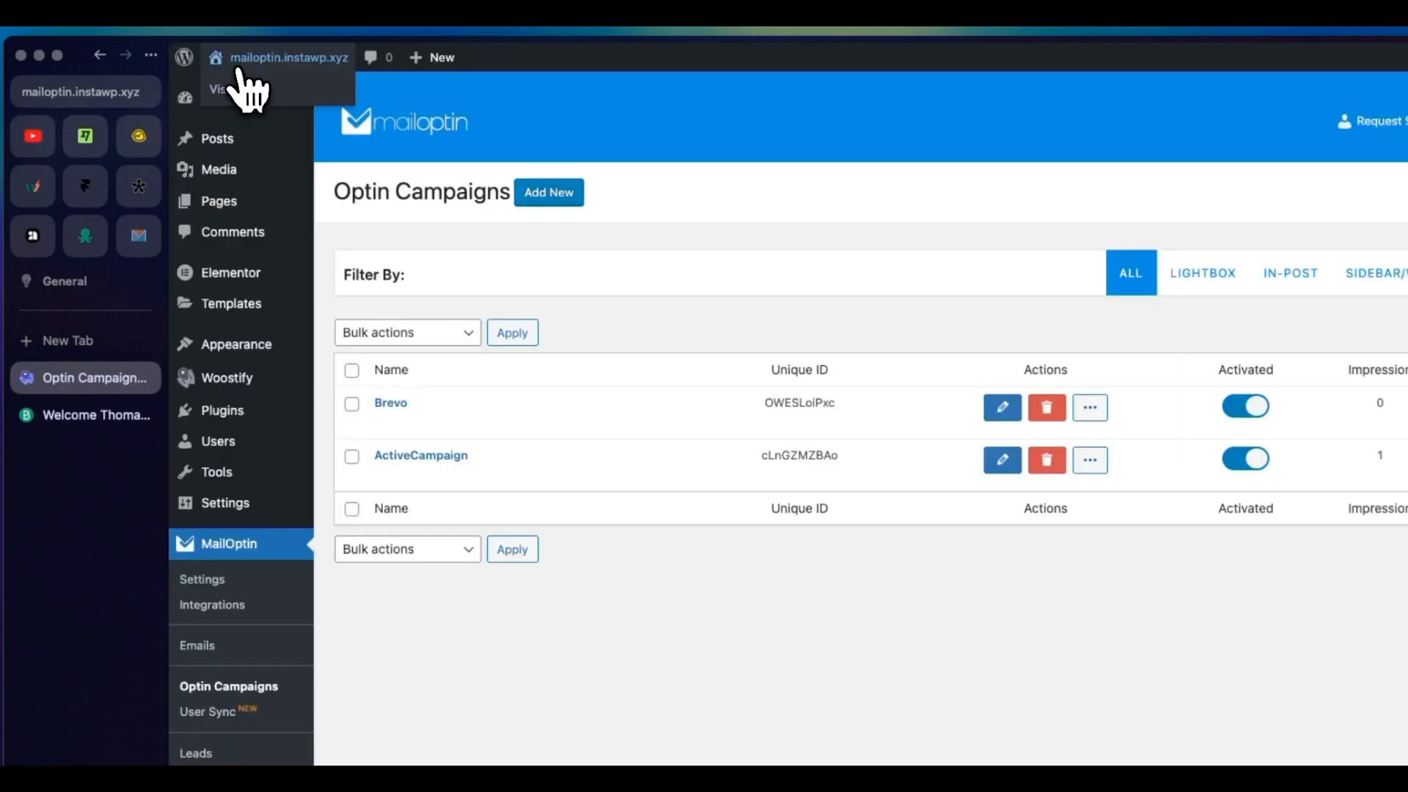
Step: Open the website's front end in a new tab and browse the home page until the optin popup appears
{"action": "right_click", "coordinate": [229, 65]}
{"action": "left_click", "coordinate": [283, 98]}
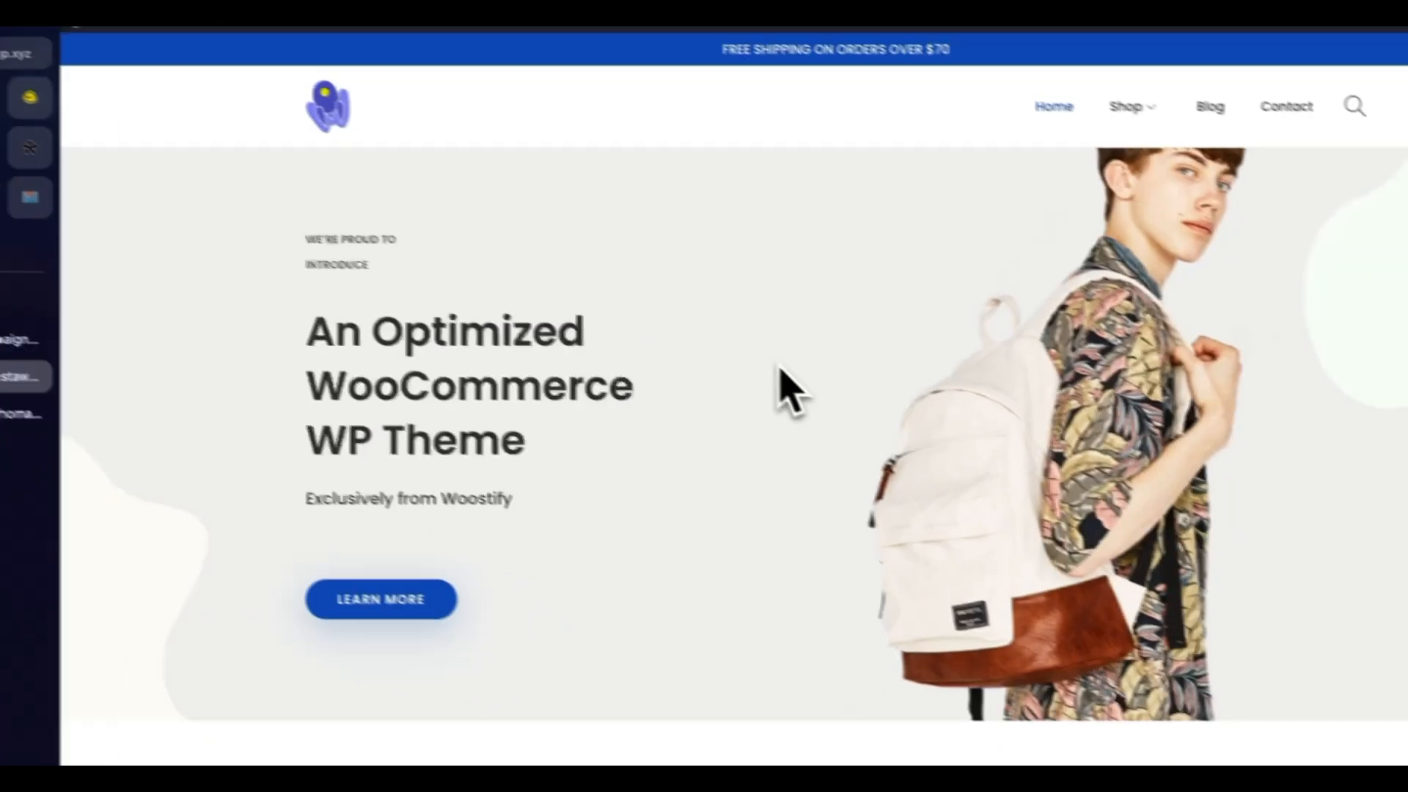
{"action": "scroll", "coordinate": [741, 367], "scroll_direction": "down", "scroll_amount": 3}
{"action": "scroll", "coordinate": [741, 367], "scroll_direction": "up", "scroll_amount": 3}
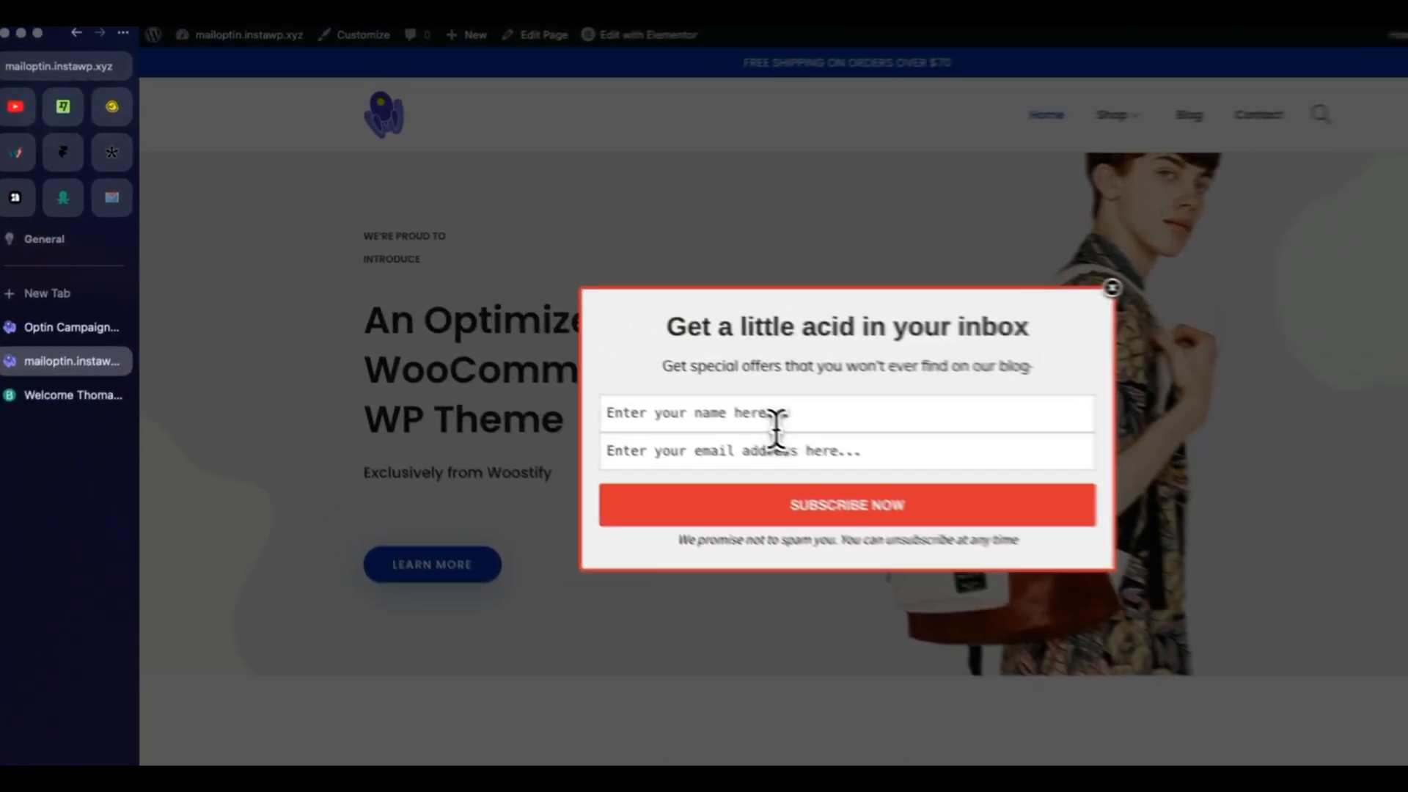
Step: Subscribe through the optin popup with the subscriber's name and email address, and close the popup
{"action": "left_click", "coordinate": [700, 387]}
{"action": "left_click", "coordinate": [840, 477]}
{"action": "key", "text": "ctrl+v"}
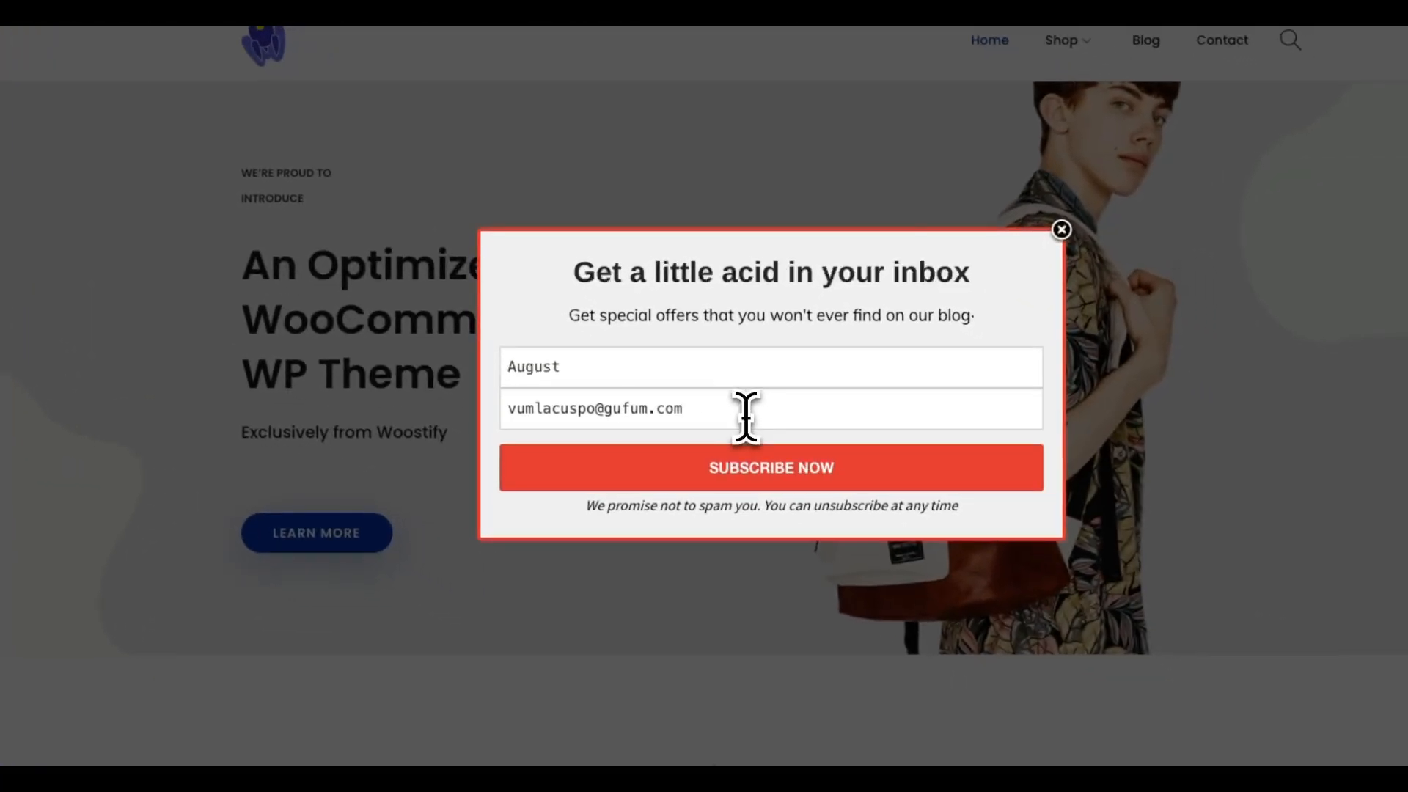
{"action": "left_click", "coordinate": [785, 483]}
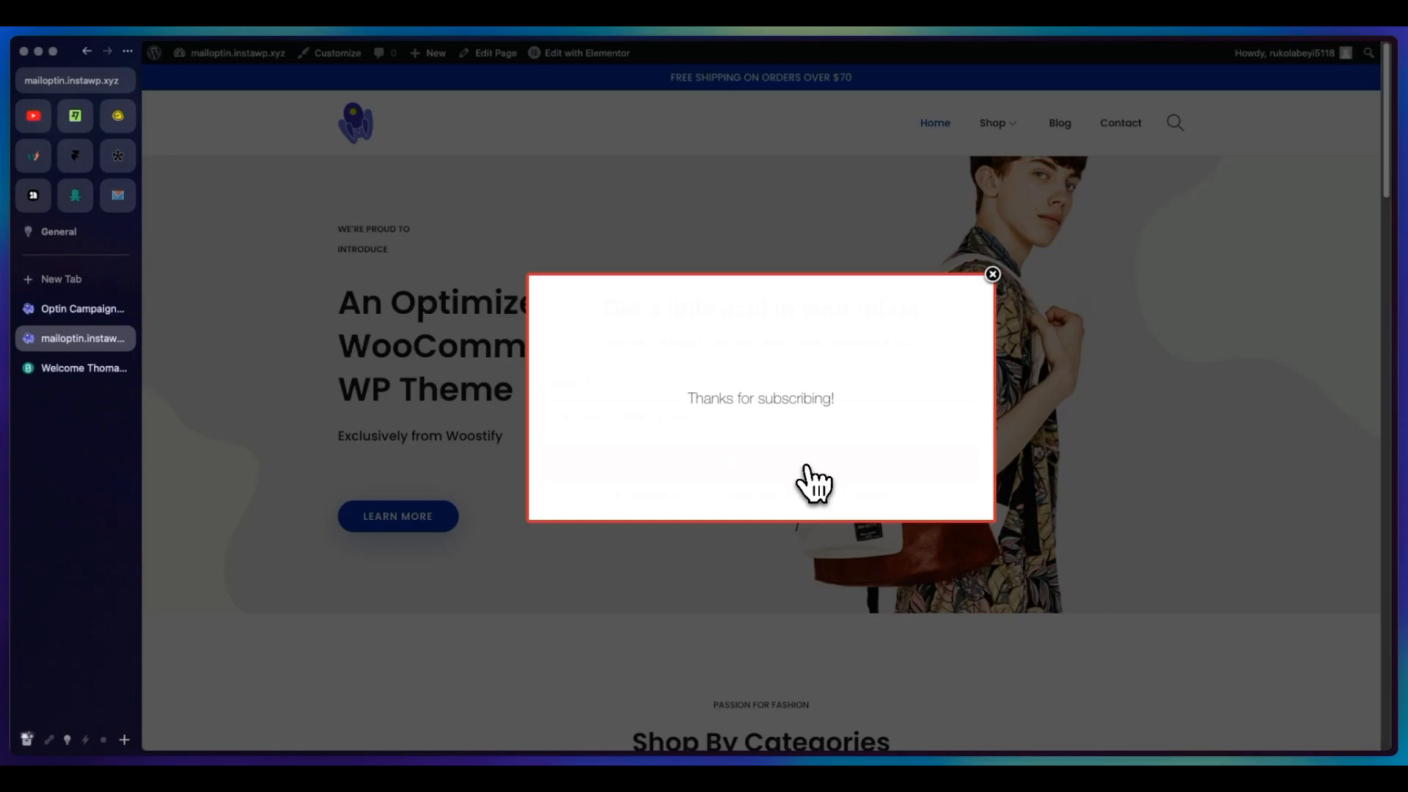
{"action": "left_click", "coordinate": [992, 274]}
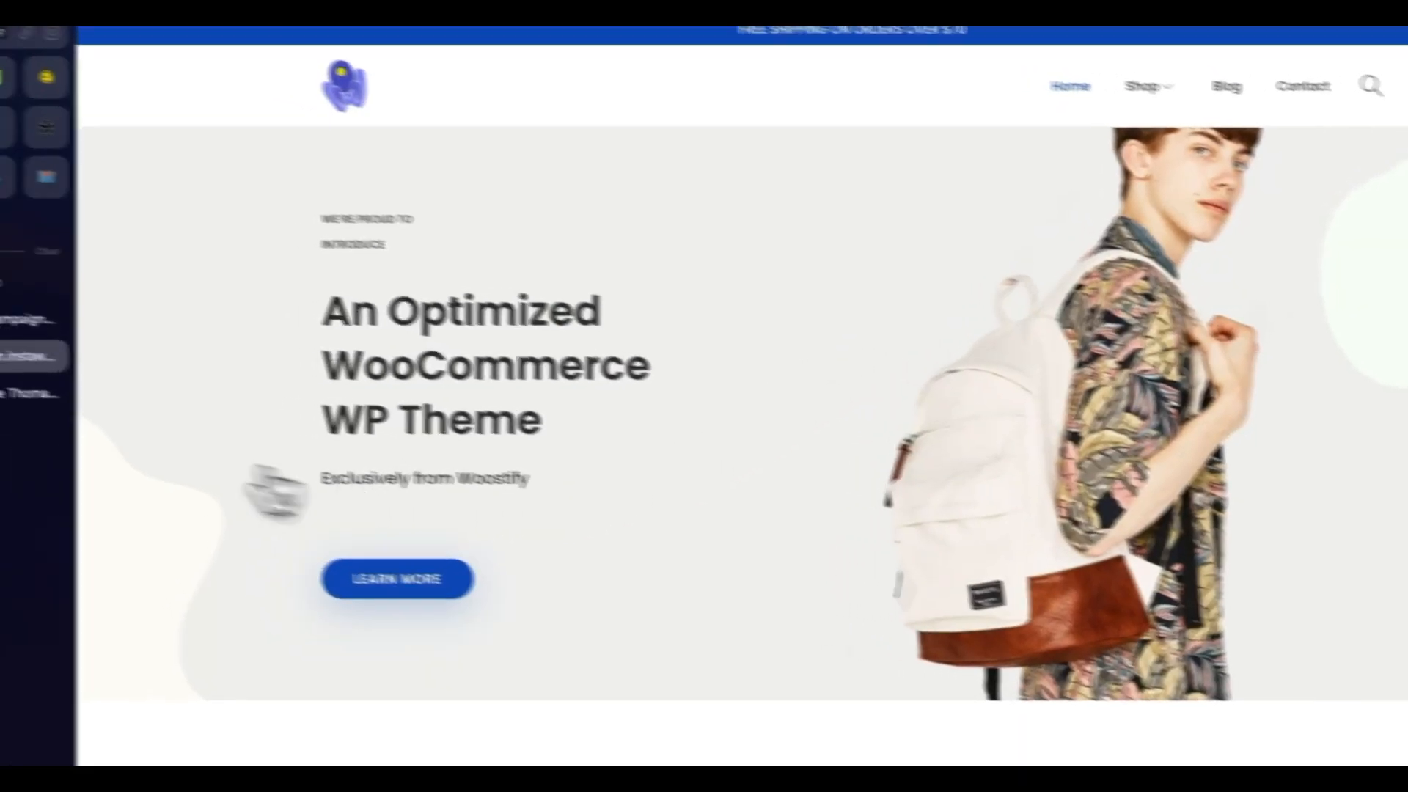
Step: Switch to Brevo, check the contact database for the new subscriber, and close the Brevo tab
{"action": "left_click", "coordinate": [82, 408]}
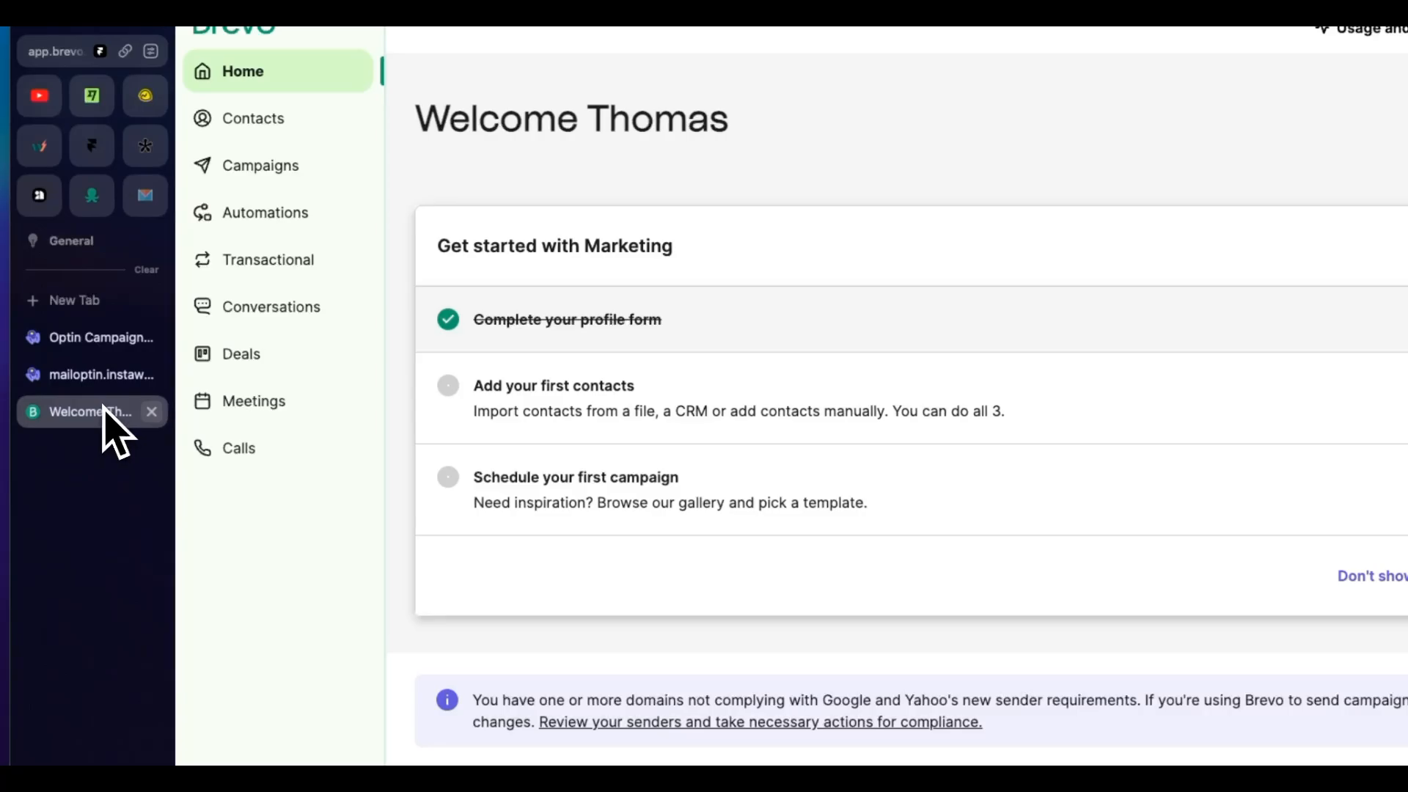
{"action": "left_click", "coordinate": [253, 125]}
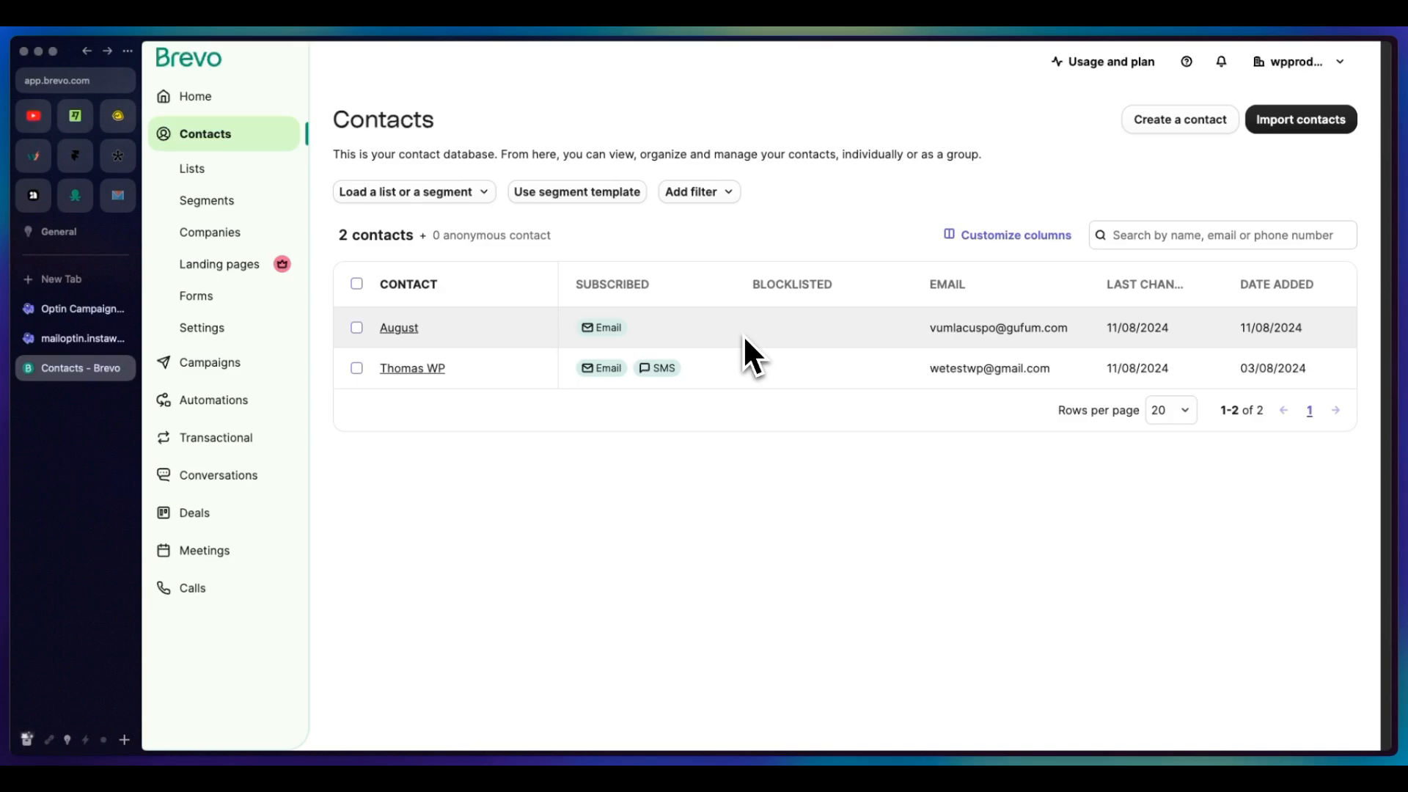
{"action": "left_click", "coordinate": [123, 368]}
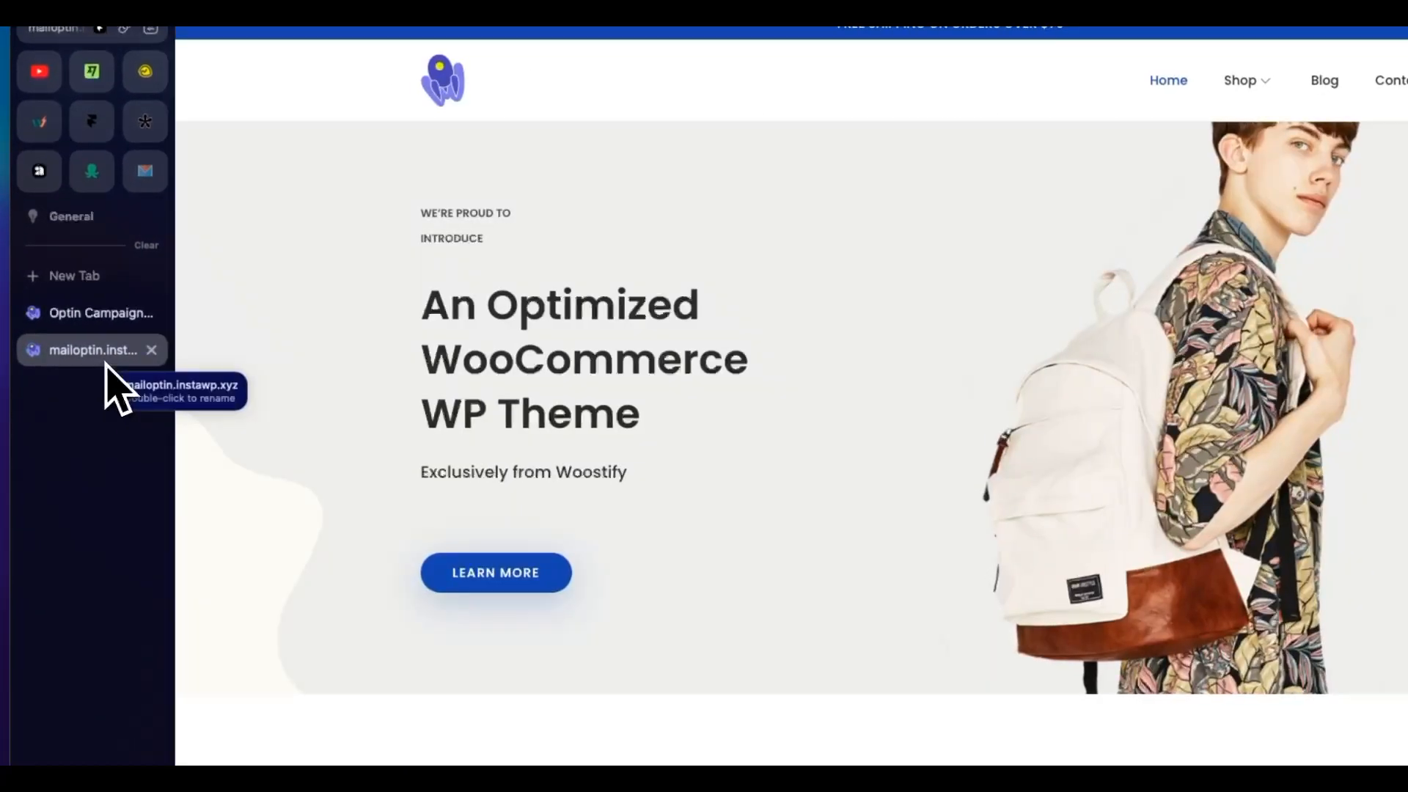
Step: Return to MailOptin in the WordPress dashboard and start a new email automation titled "Emails"
{"action": "left_click", "coordinate": [101, 326]}
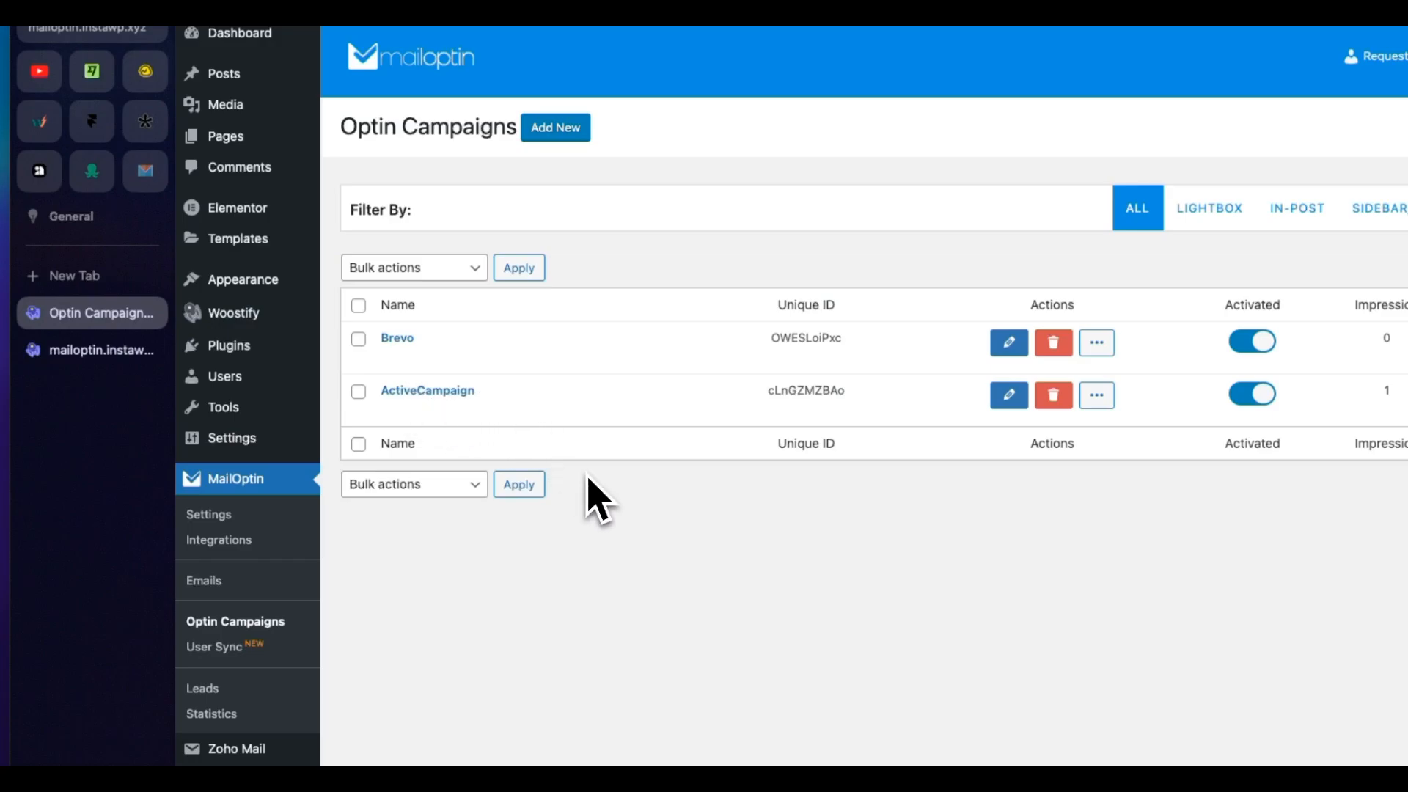
{"action": "left_click", "coordinate": [204, 581]}
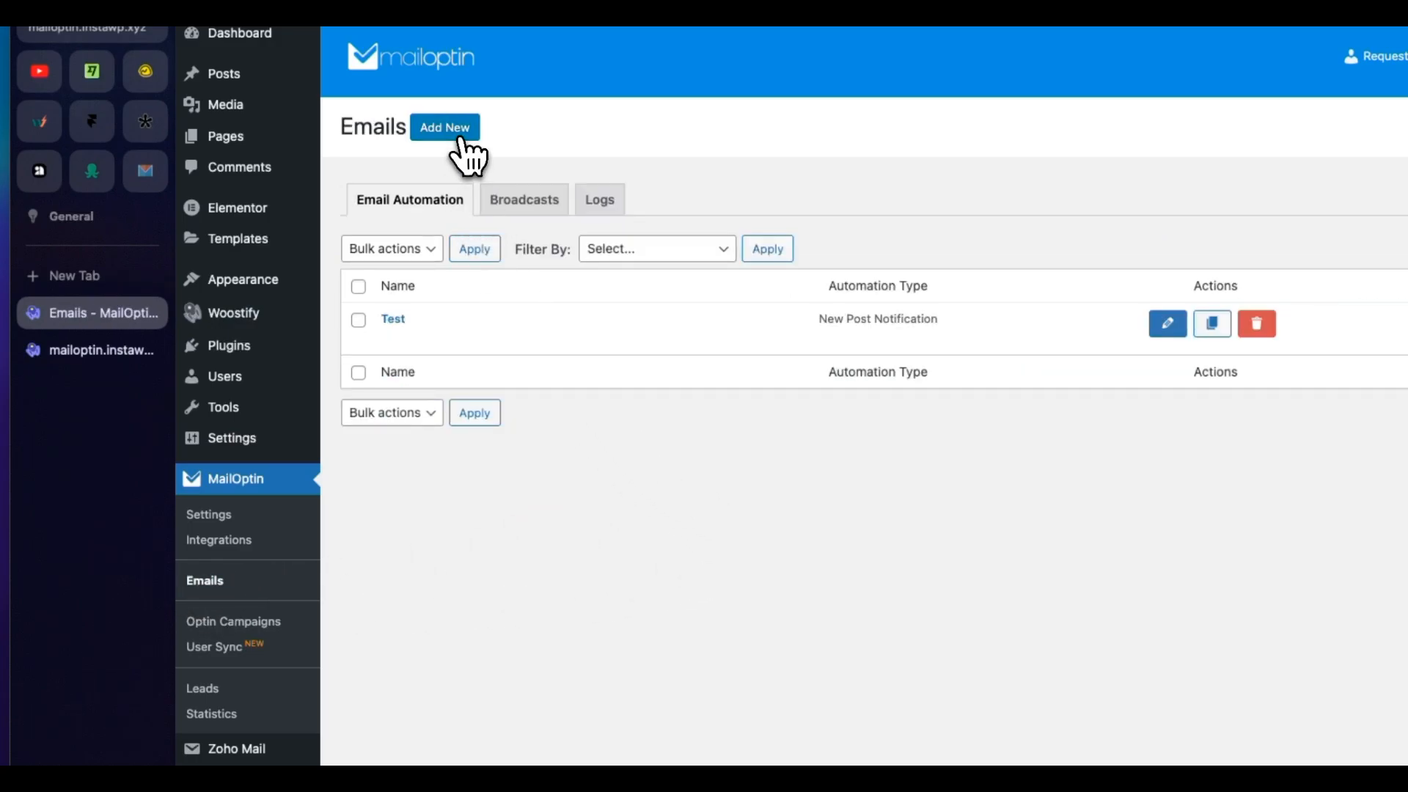
{"action": "left_click", "coordinate": [460, 137]}
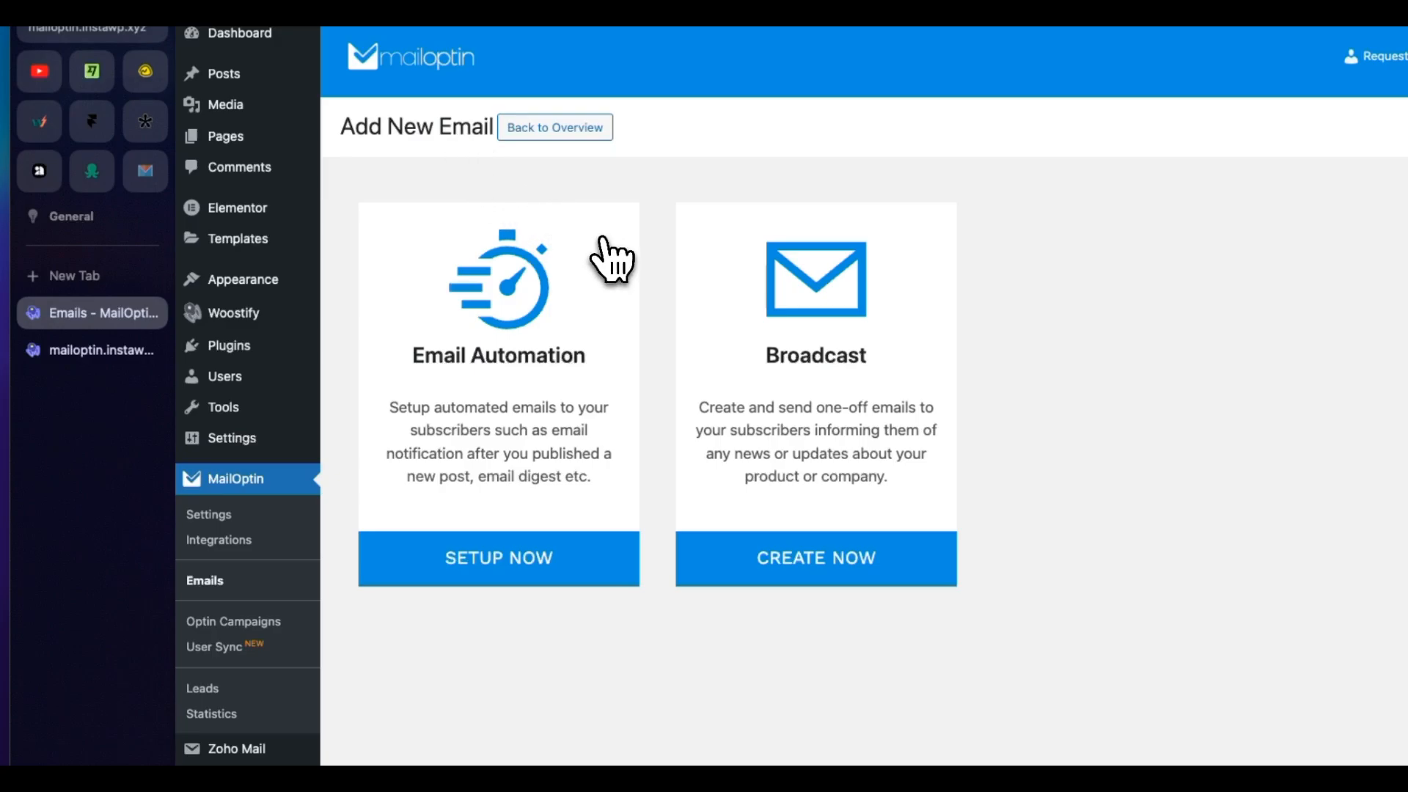
{"action": "left_click", "coordinate": [606, 252]}
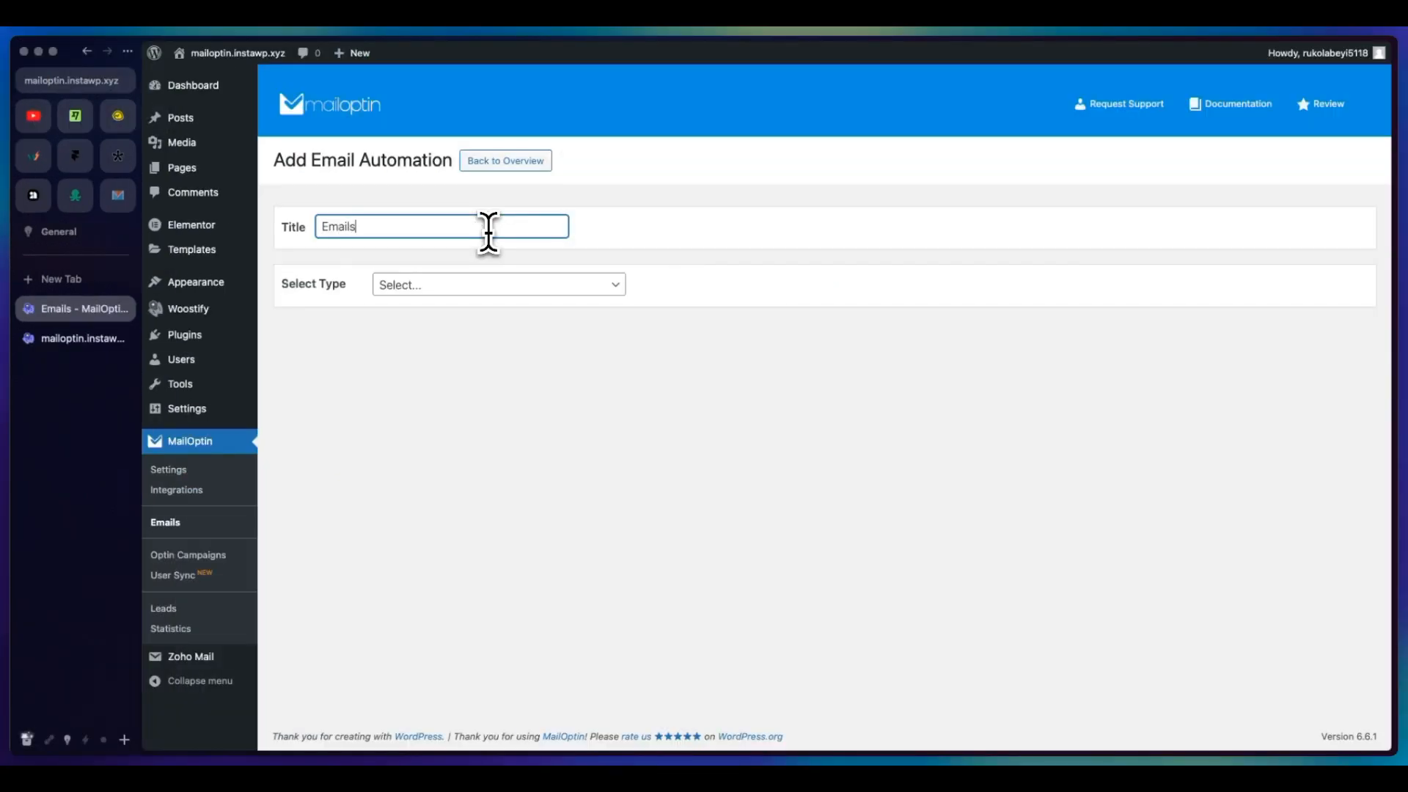
Step: Set the automation type to New Post Notification, select the Lucid Template and look over the email preview
{"action": "left_click", "coordinate": [499, 285]}
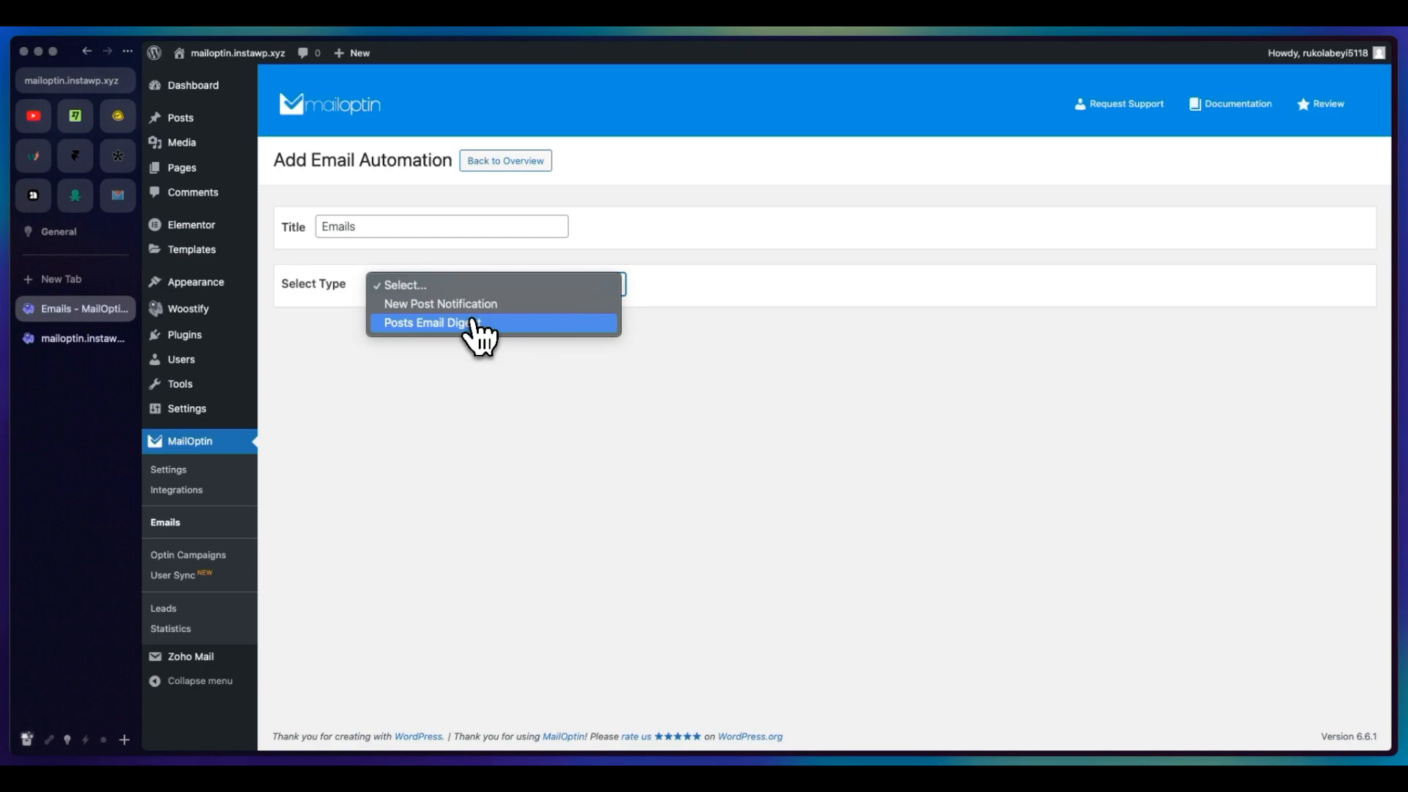
{"action": "left_click", "coordinate": [484, 304]}
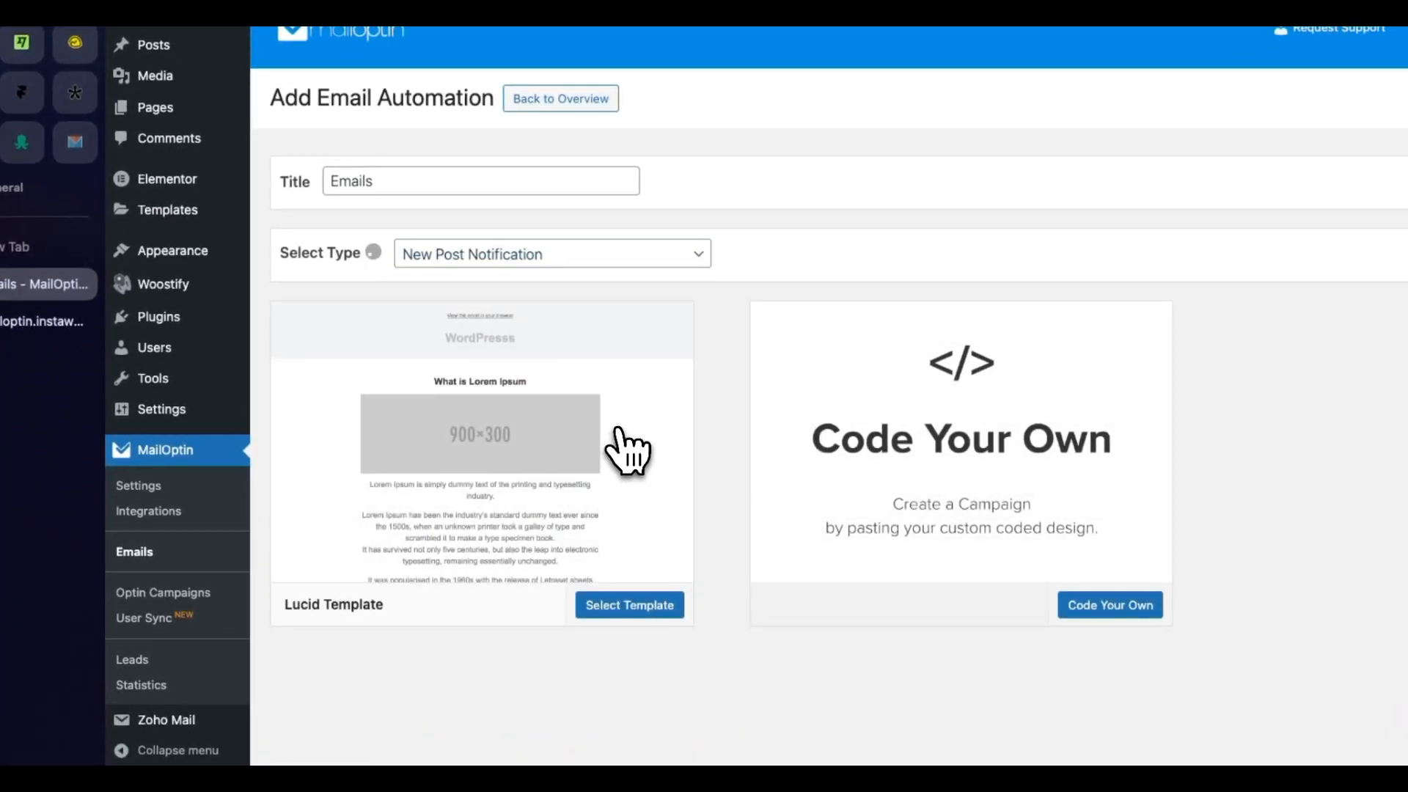
{"action": "left_click", "coordinate": [624, 449]}
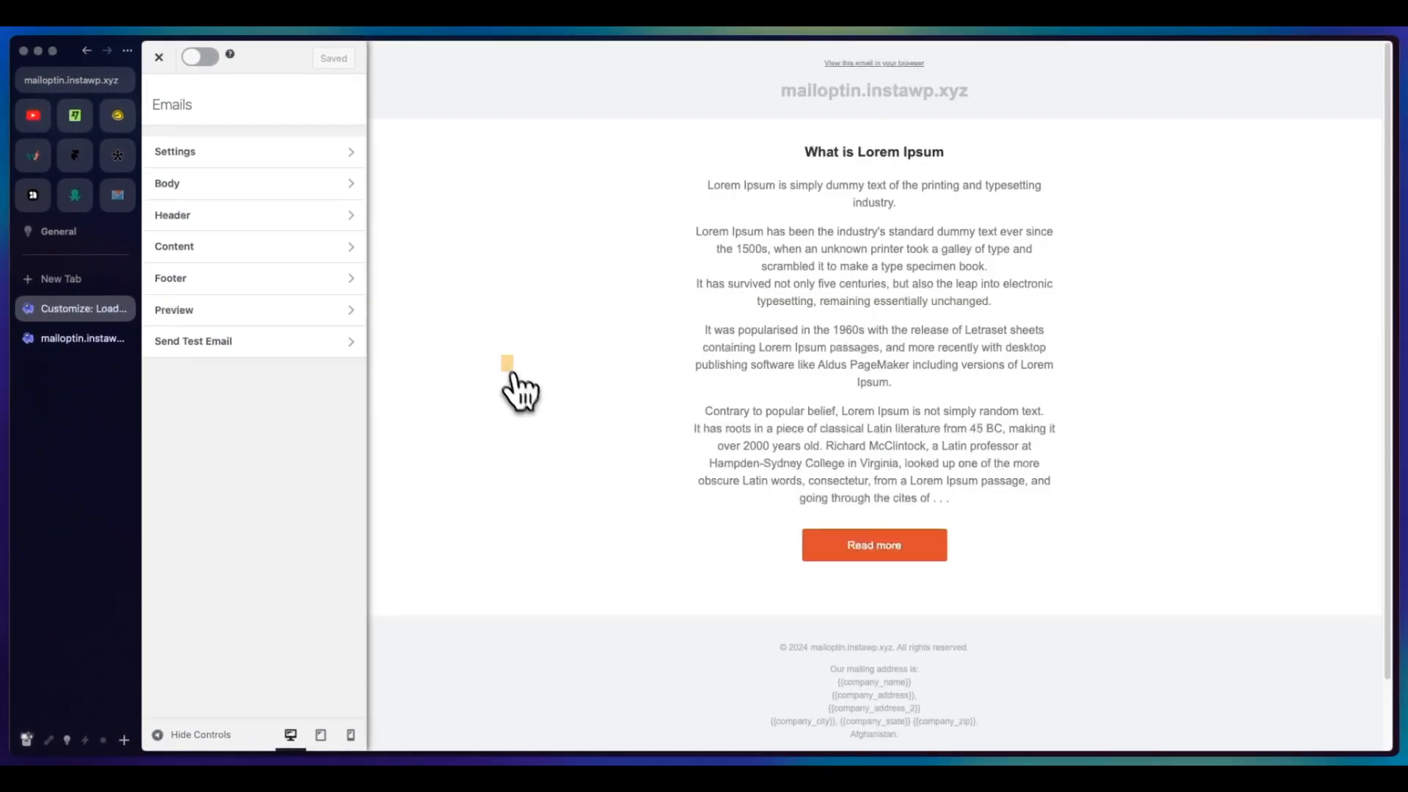
{"action": "scroll", "coordinate": [522, 366], "scroll_direction": "down", "scroll_amount": 5}
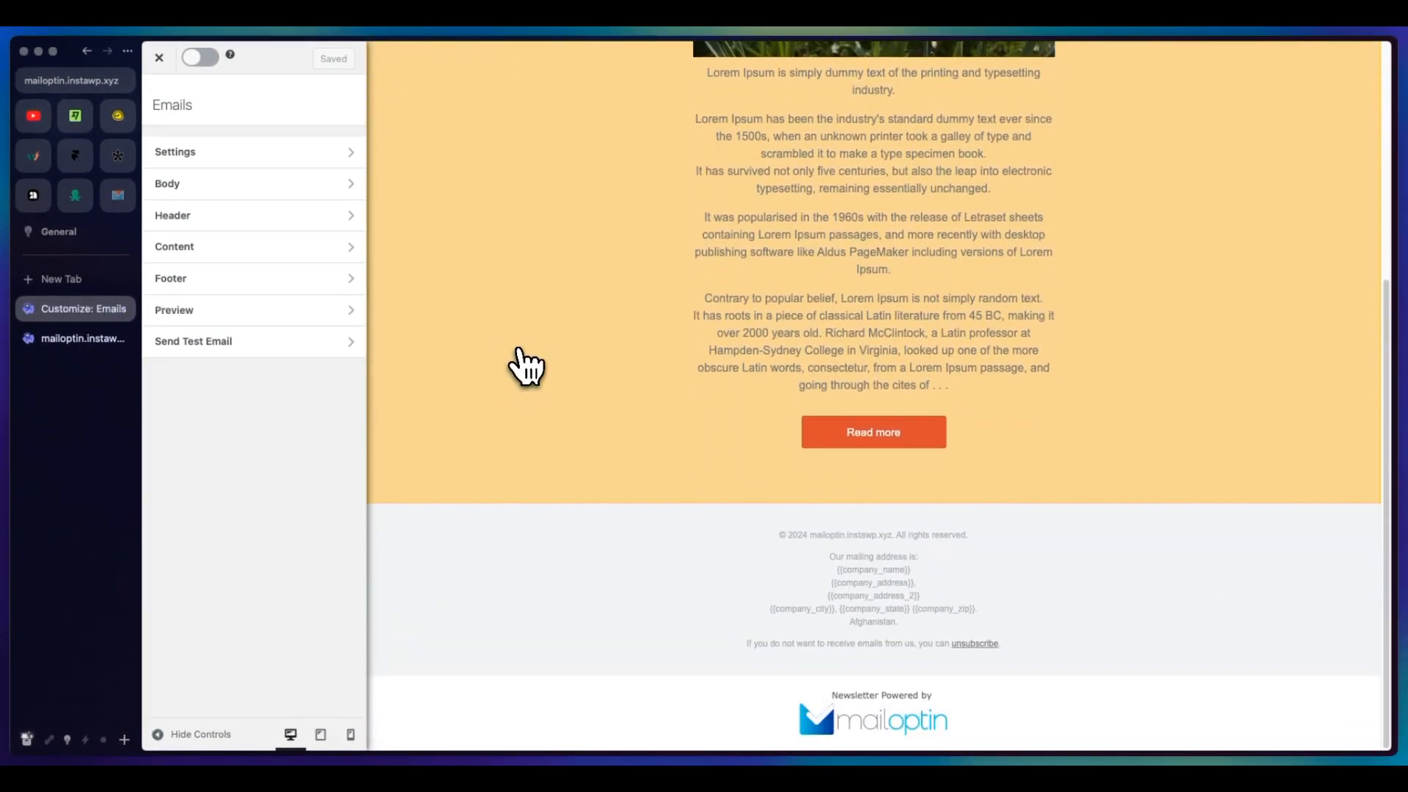
{"action": "scroll", "coordinate": [525, 364], "scroll_direction": "up", "scroll_amount": 5}
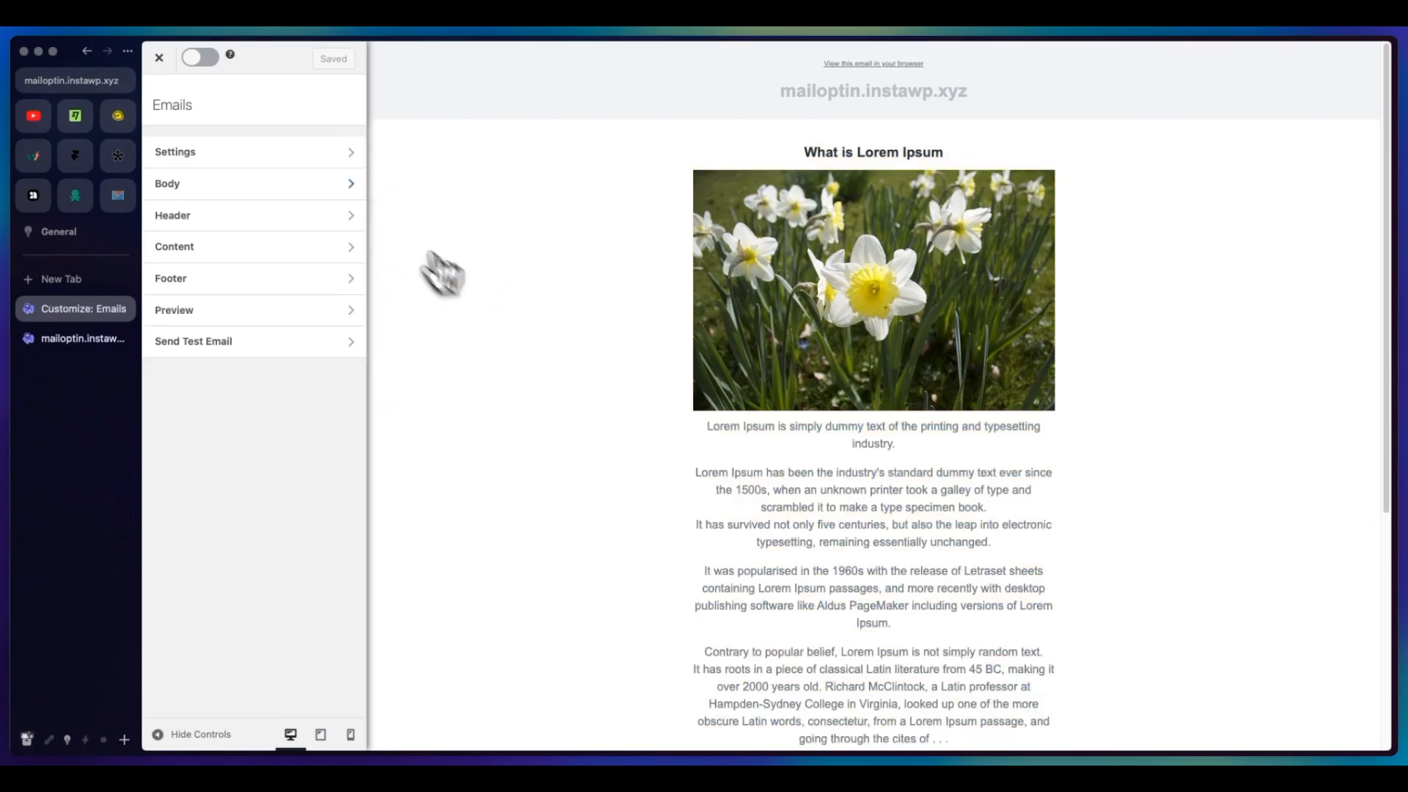
Step: Review the email automation's settings down to the Recipient section and open the choices for its connection
{"action": "left_click", "coordinate": [333, 154]}
{"action": "scroll", "coordinate": [372, 408], "scroll_direction": "down", "scroll_amount": 9}
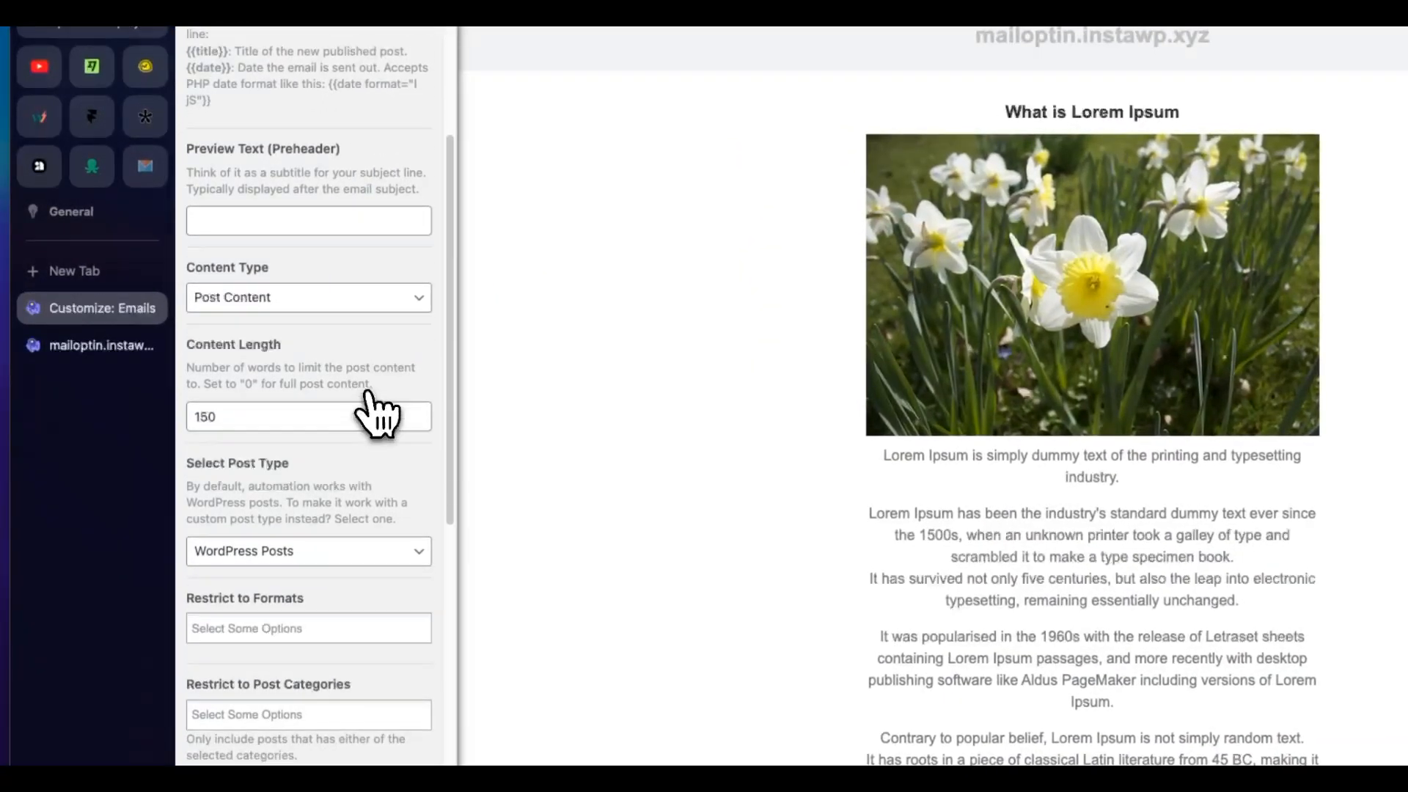
{"action": "scroll", "coordinate": [366, 411], "scroll_direction": "down", "scroll_amount": 5}
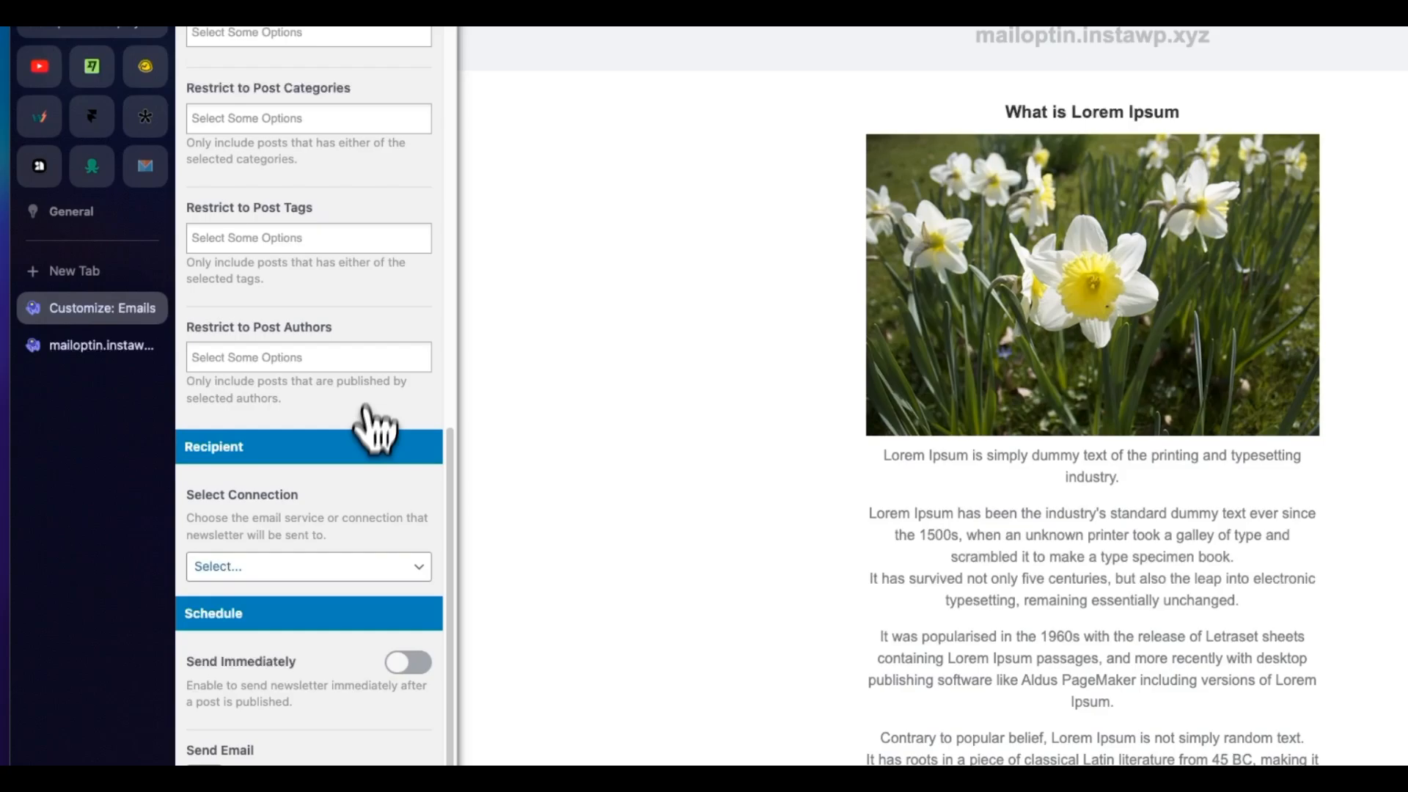
{"action": "left_click", "coordinate": [351, 572]}
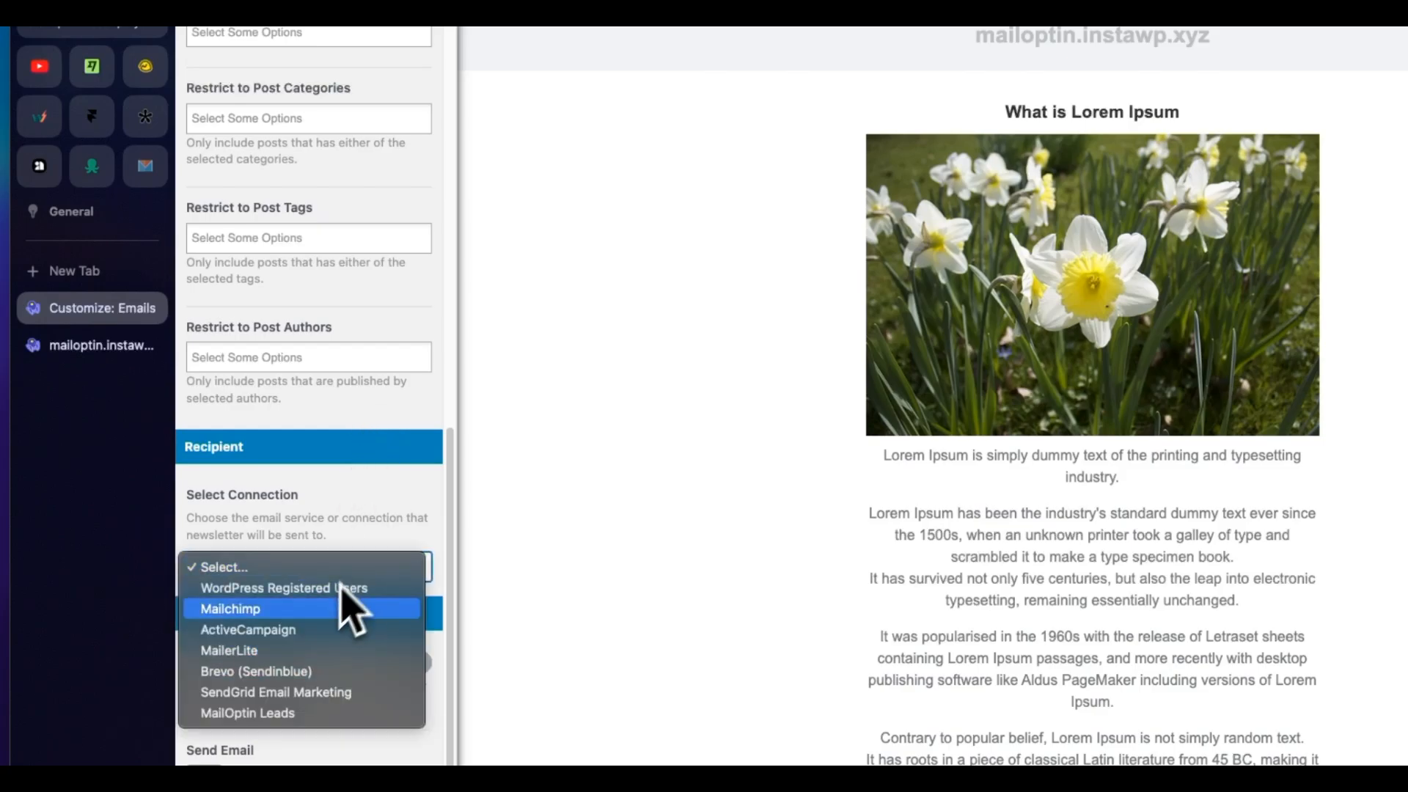